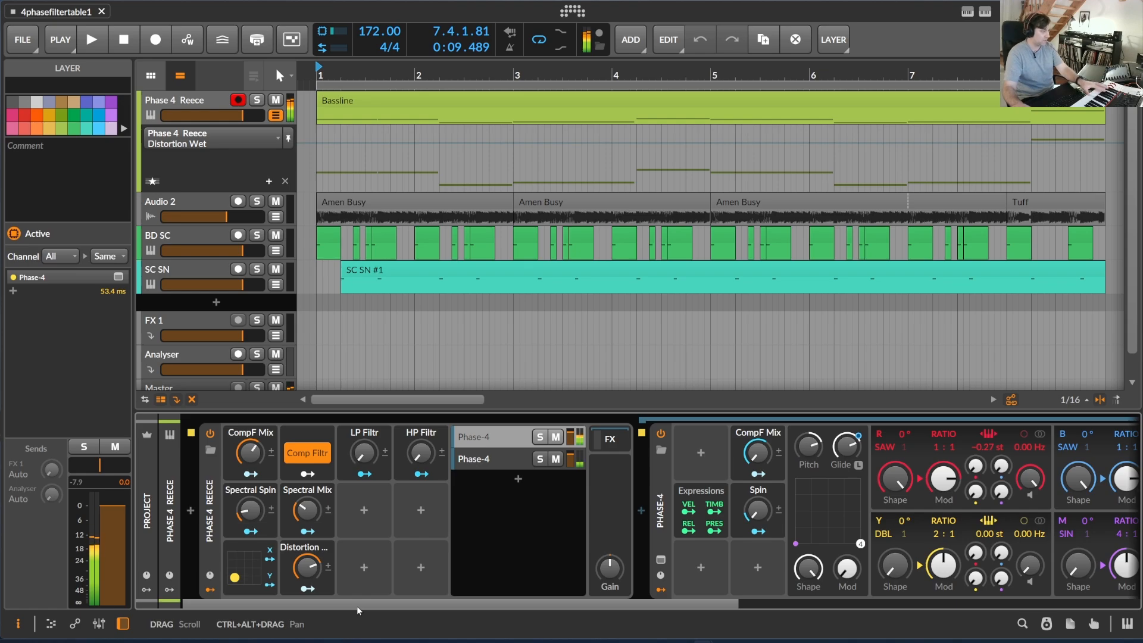
Step: Adjust the Spectral Spin macro, move the XY modulator point to the right, and lower the Distortion Wet macro
mouse_move(250, 510)
mouse_down()
mouse_move(250, 476)
mouse_move(251, 495)
mouse_up()
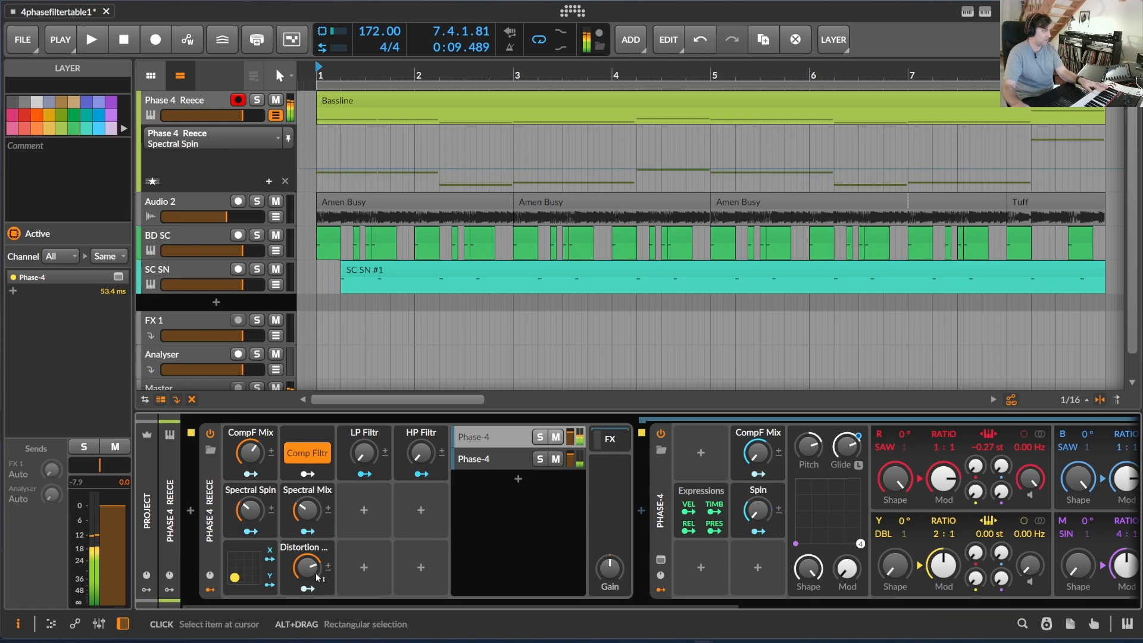
drag(234, 578, 307, 545)
mouse_move(269, 588)
mouse_down()
mouse_move(257, 553)
mouse_move(237, 578)
mouse_move(261, 572)
mouse_up()
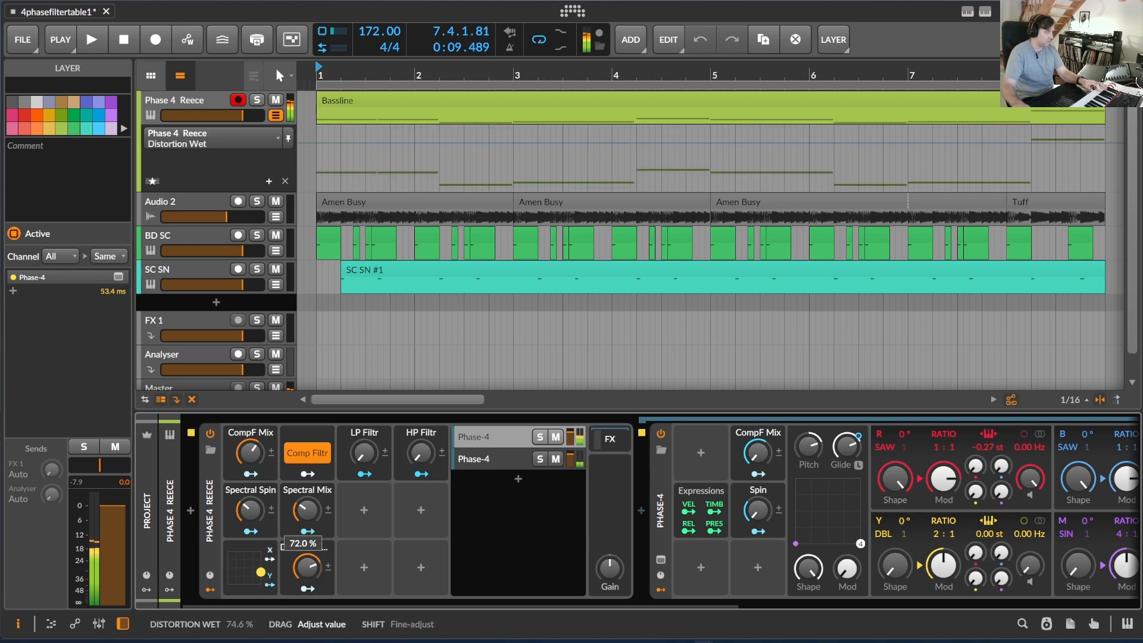
Step: Sweep Spectral Spin up to 100% and back down low, and set the Spectral Mix macro to around its midpoint
drag(251, 513, 252, 474)
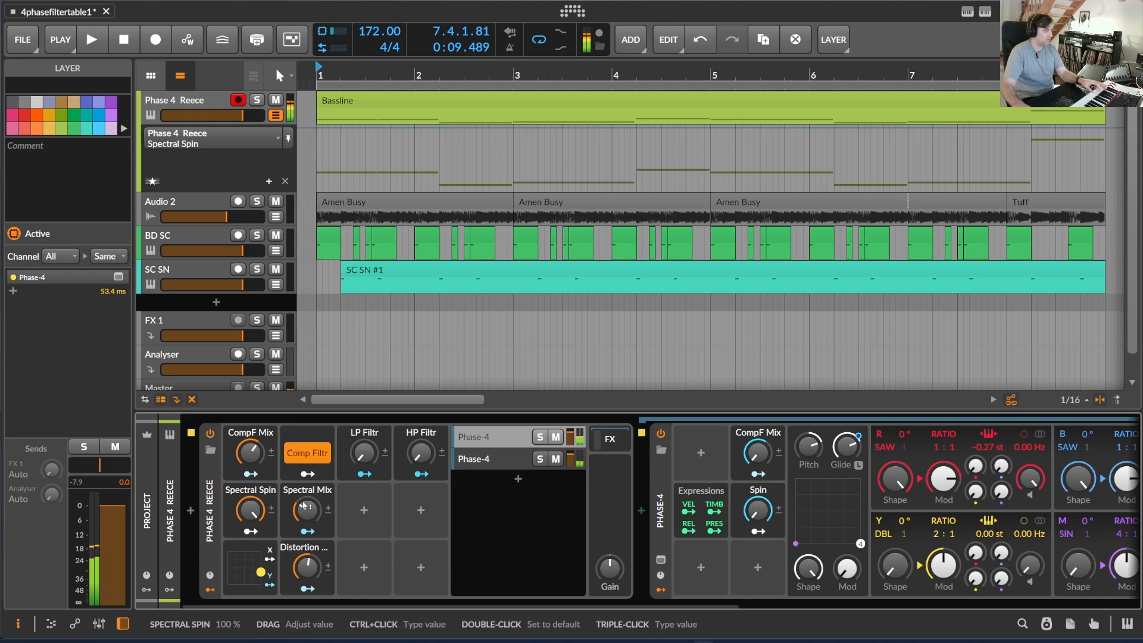
drag(307, 513, 307, 476)
drag(251, 511, 251, 563)
drag(307, 509, 307, 532)
Step: Compare the sound with Comp Filtr off and on, with the XY modulator point moved to its lower-left corner
click(308, 456)
click(307, 457)
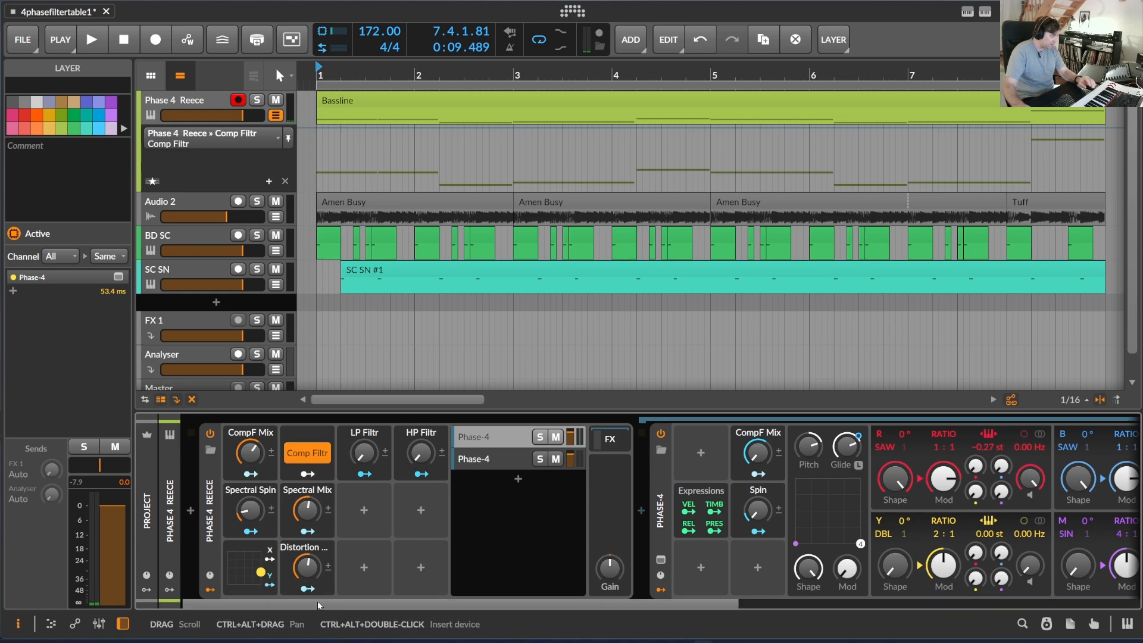
mouse_move(316, 602)
mouse_down()
mouse_move(402, 614)
mouse_move(334, 607)
mouse_up()
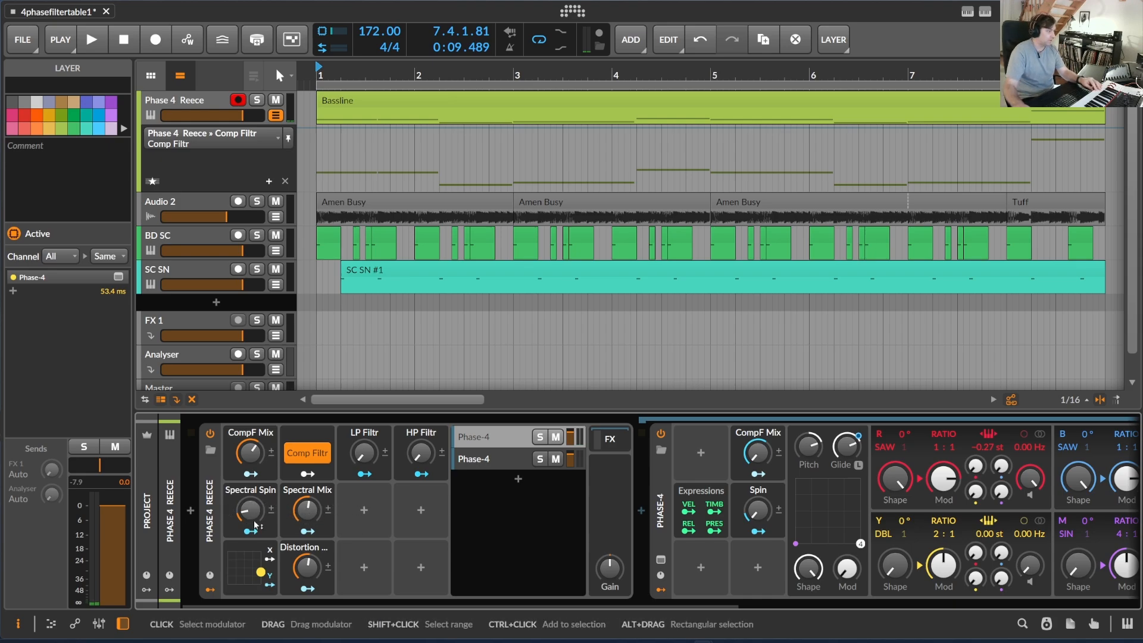
drag(260, 572, 231, 589)
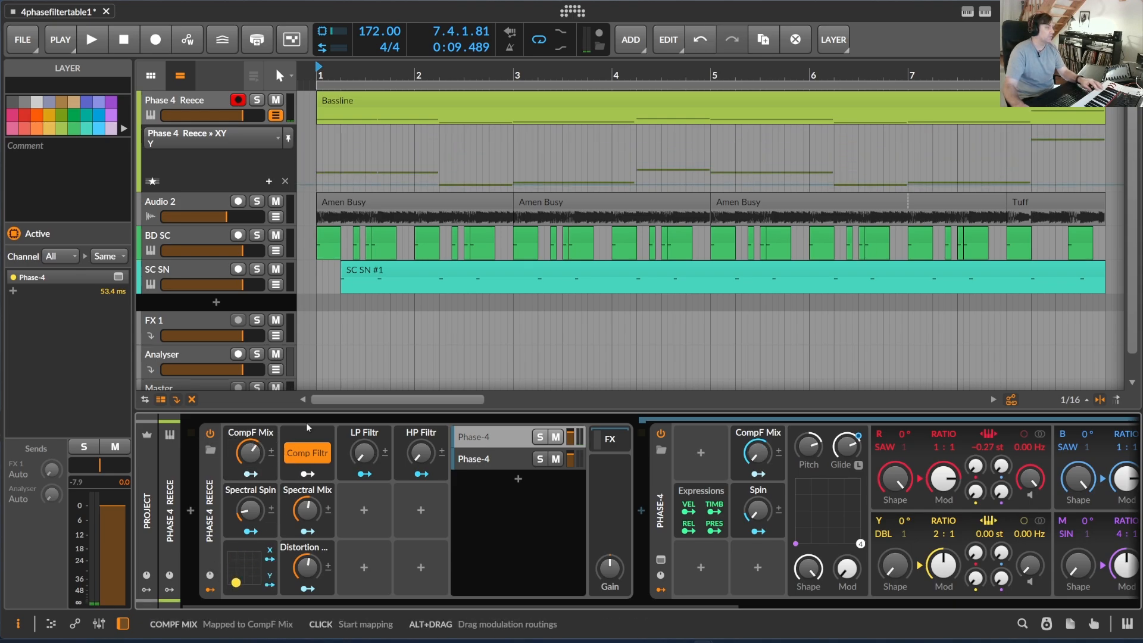
click(307, 455)
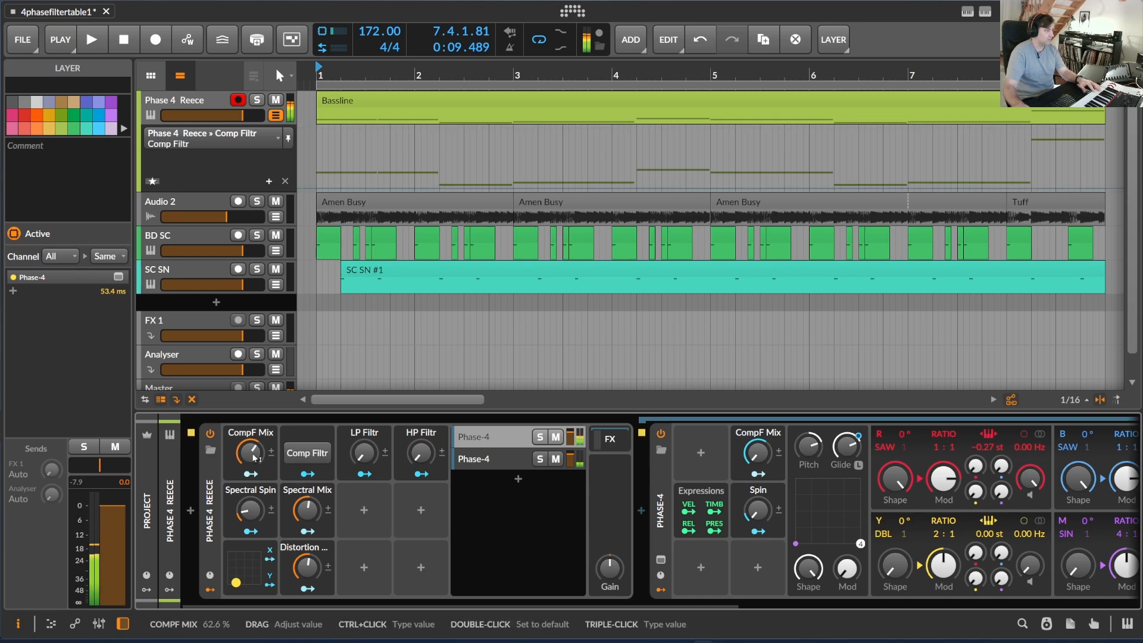
click(308, 456)
Step: Set the CompF Mix macro to 100%, with Spectral Mix lowered and the XY modulator point moved toward the upper right
drag(253, 456, 253, 405)
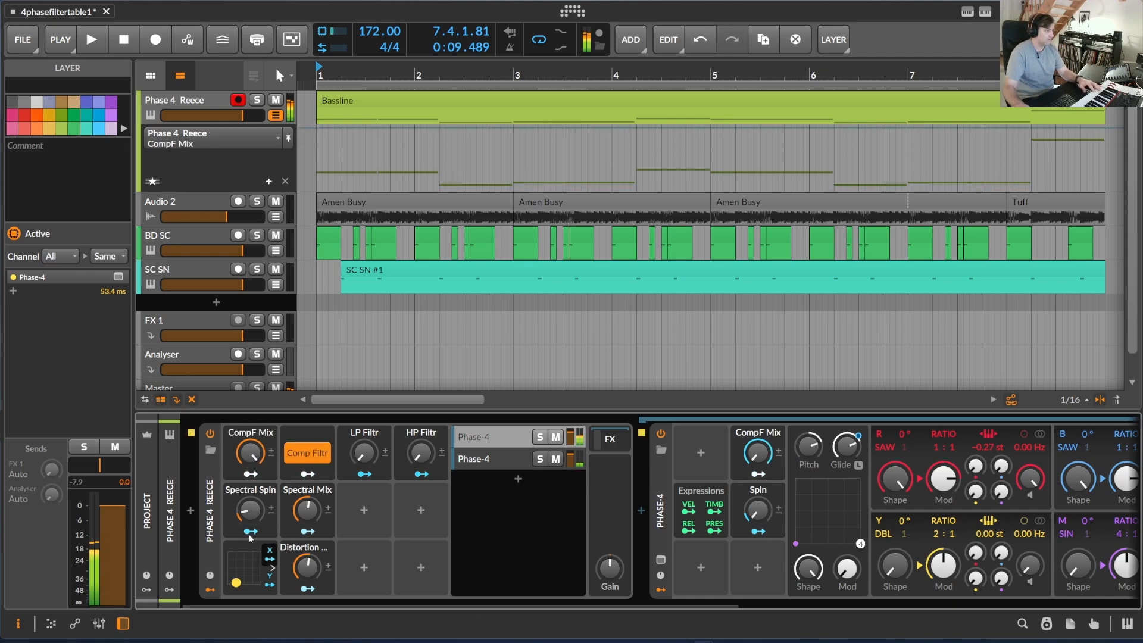
click(304, 507)
drag(262, 457, 262, 512)
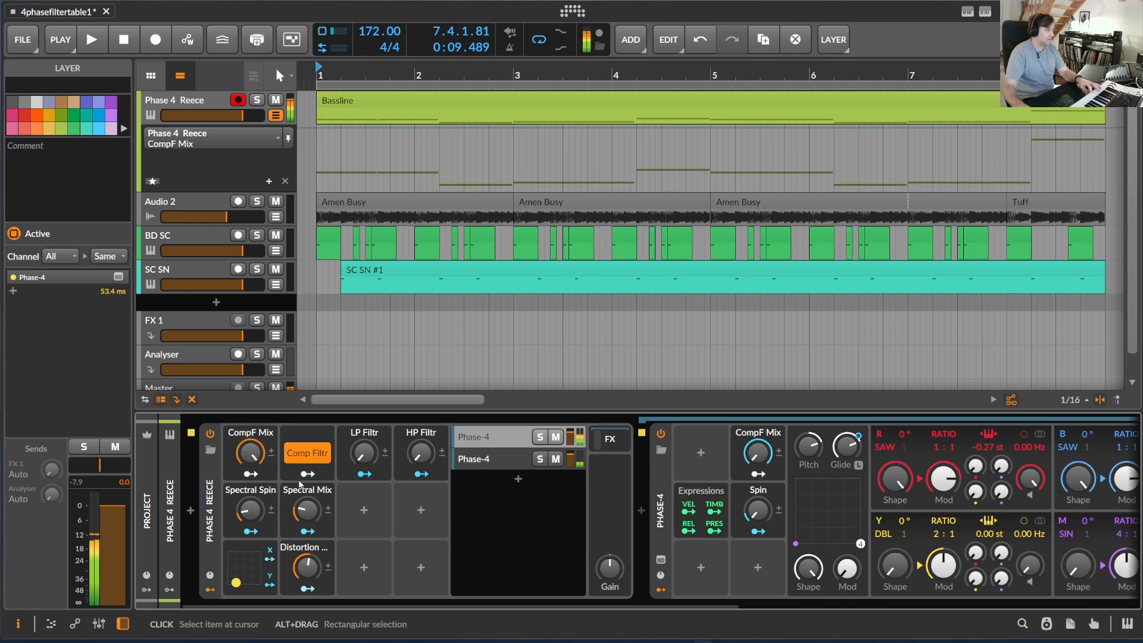
drag(236, 582, 255, 566)
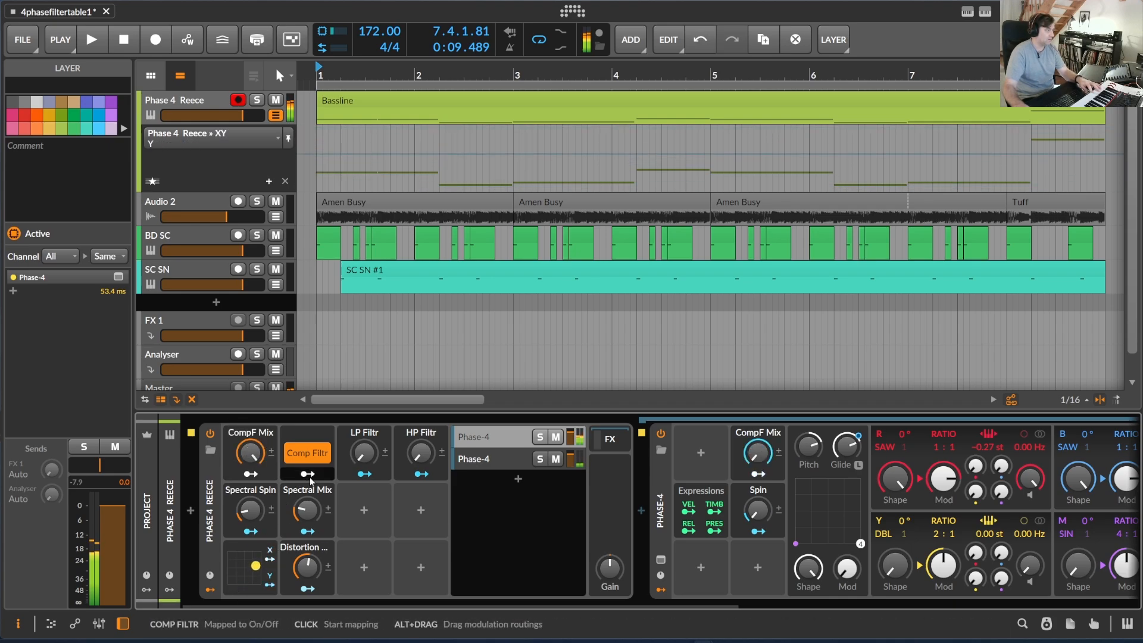
click(262, 451)
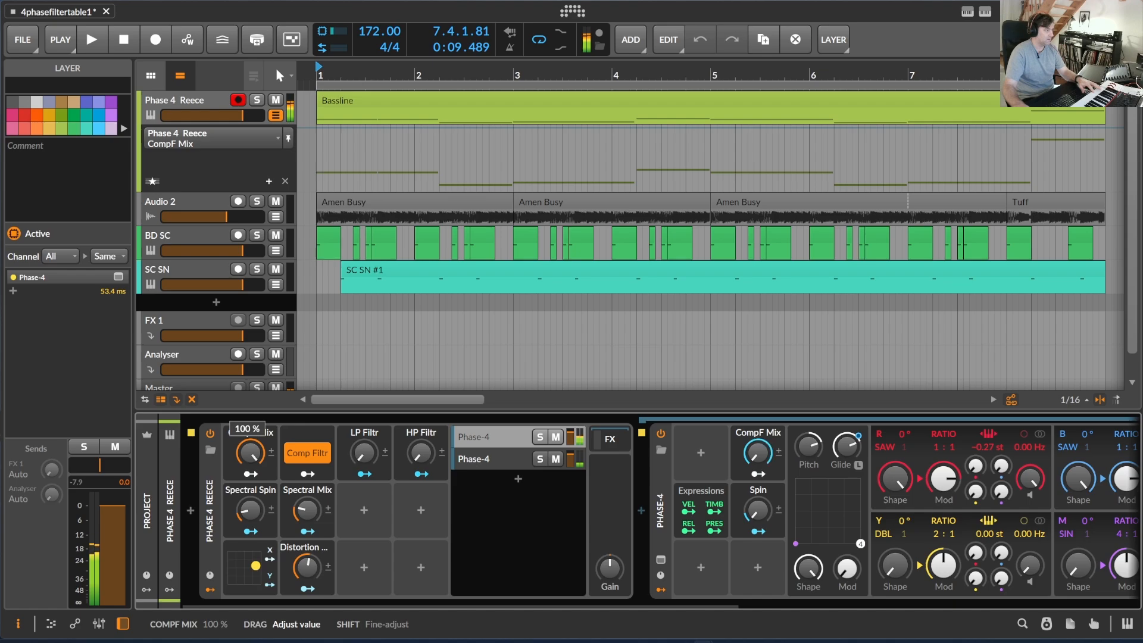
mouse_move(261, 450)
mouse_down()
mouse_move(262, 510)
mouse_move(253, 451)
mouse_up()
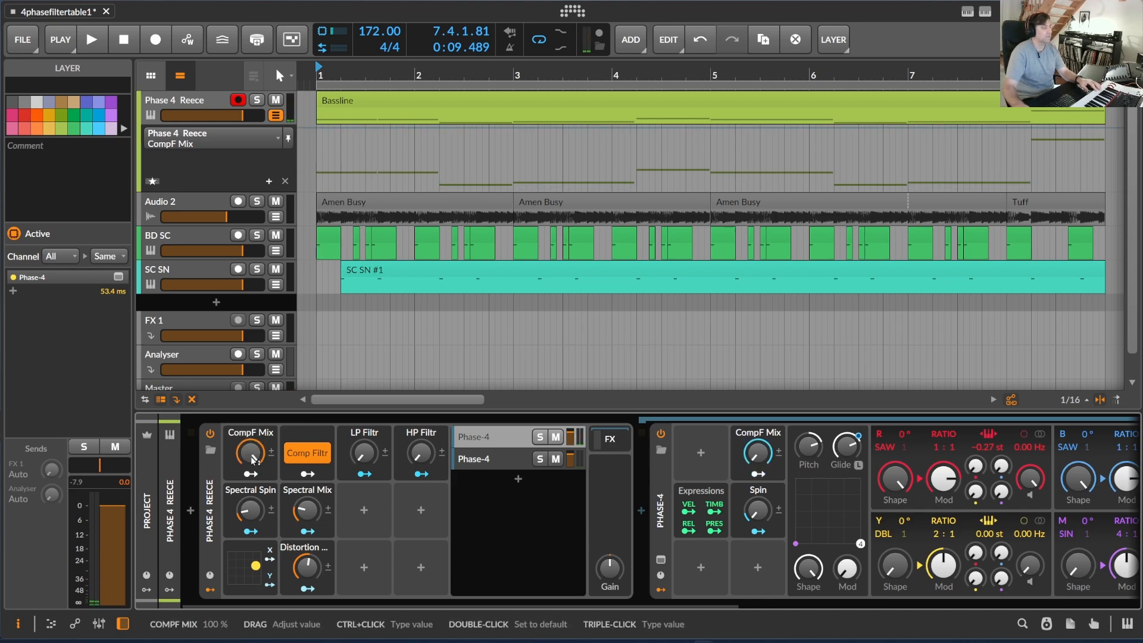
Step: Toggle the Comp Filtr macro to compare the bass sound, and leave it switched off
click(311, 455)
click(309, 455)
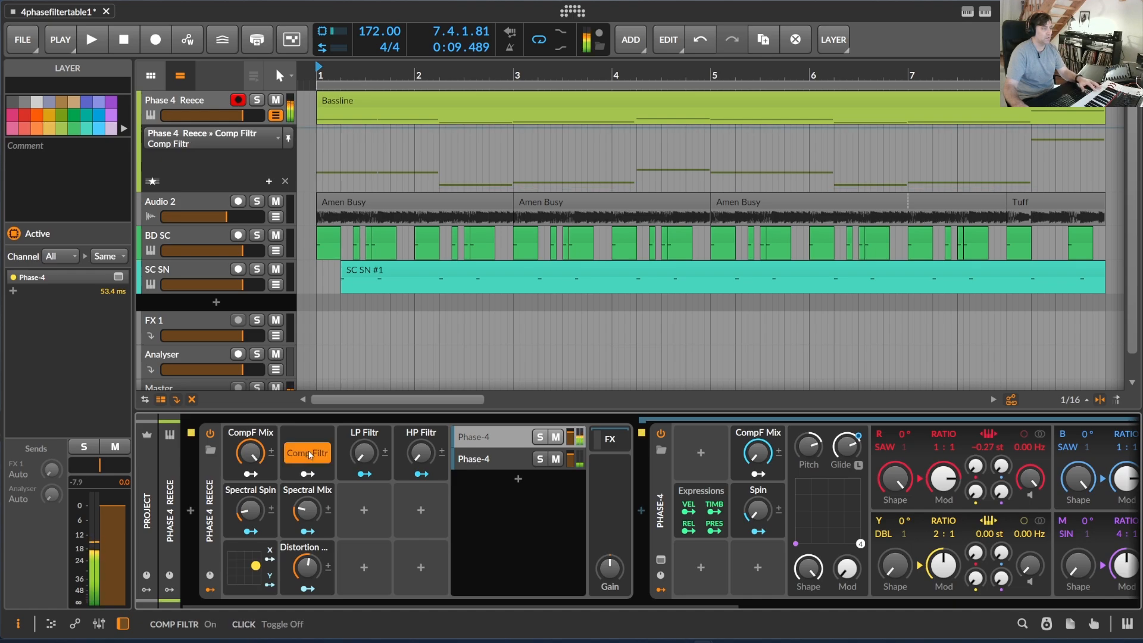
click(310, 454)
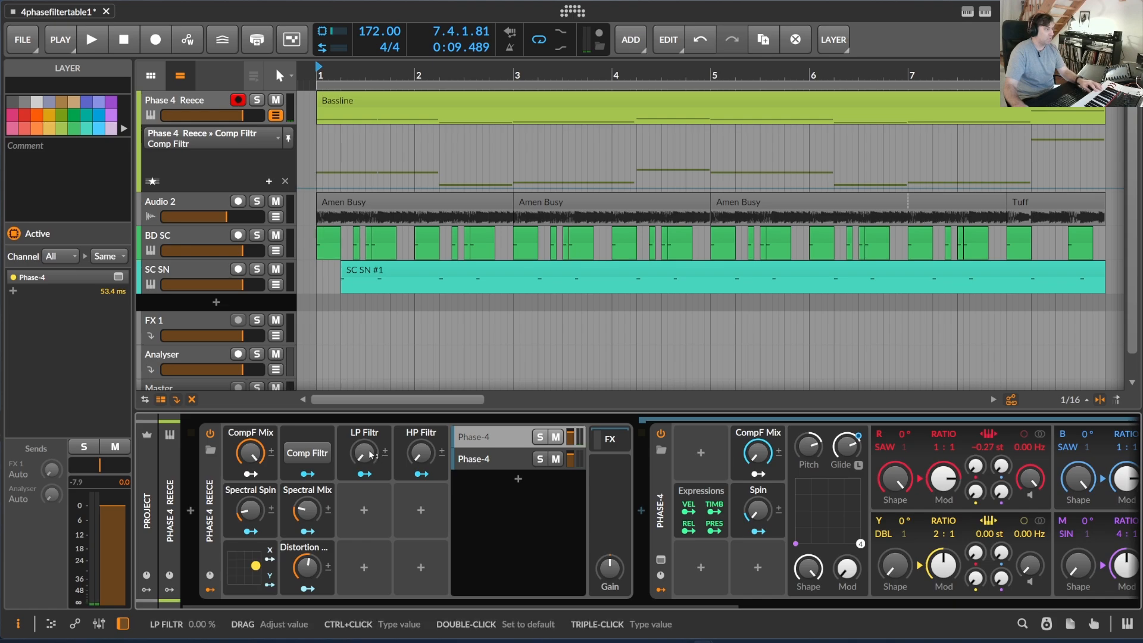
Step: Try out the LP Filtr and HP Filtr macros, returning each one to its starting value
mouse_move(370, 457)
mouse_down()
mouse_move(369, 425)
mouse_move(369, 443)
mouse_up()
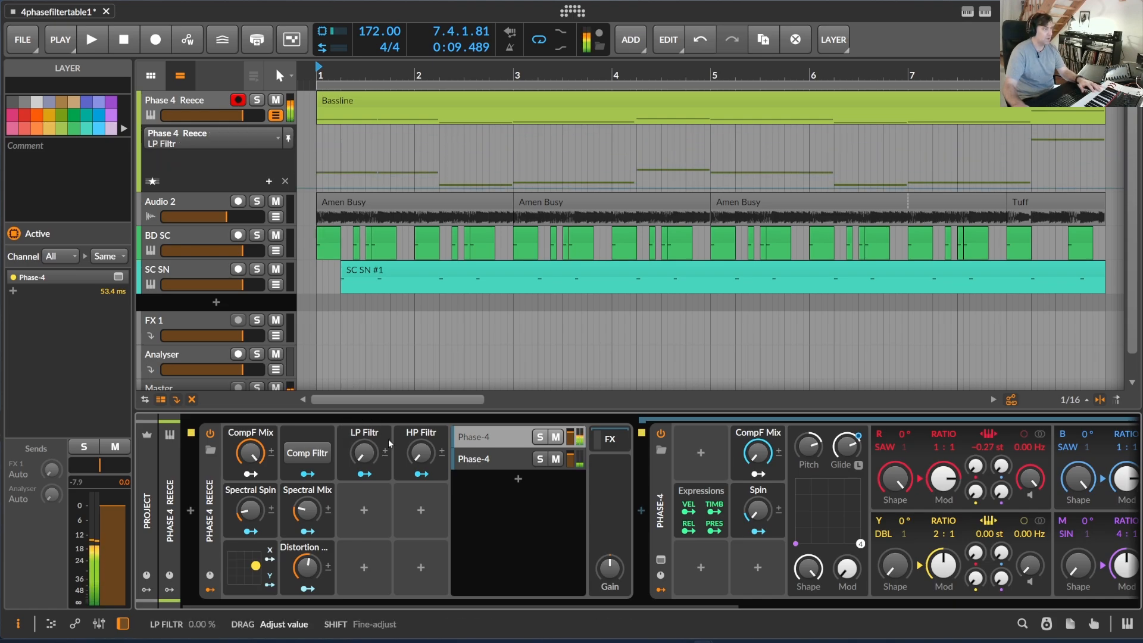
mouse_move(439, 454)
mouse_down()
mouse_move(439, 414)
mouse_move(439, 440)
mouse_up()
mouse_move(316, 605)
mouse_down()
mouse_move(907, 606)
mouse_move(299, 605)
mouse_up()
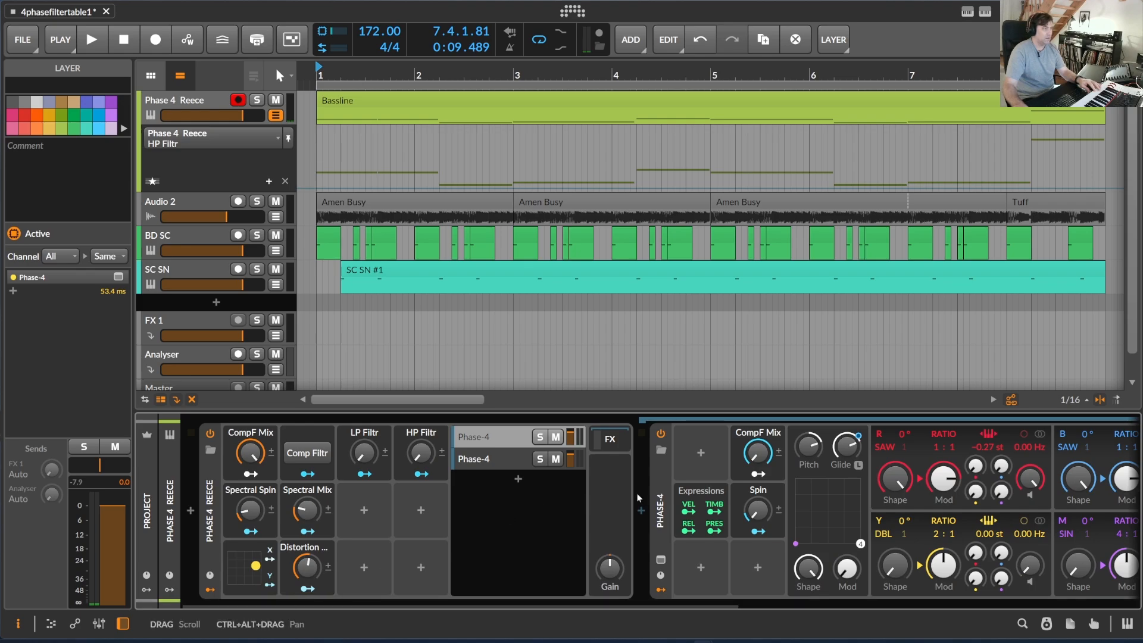
Step: Collapse the first layer's Phase-4 synth to show the rest of the device chain
click(667, 474)
click(667, 474)
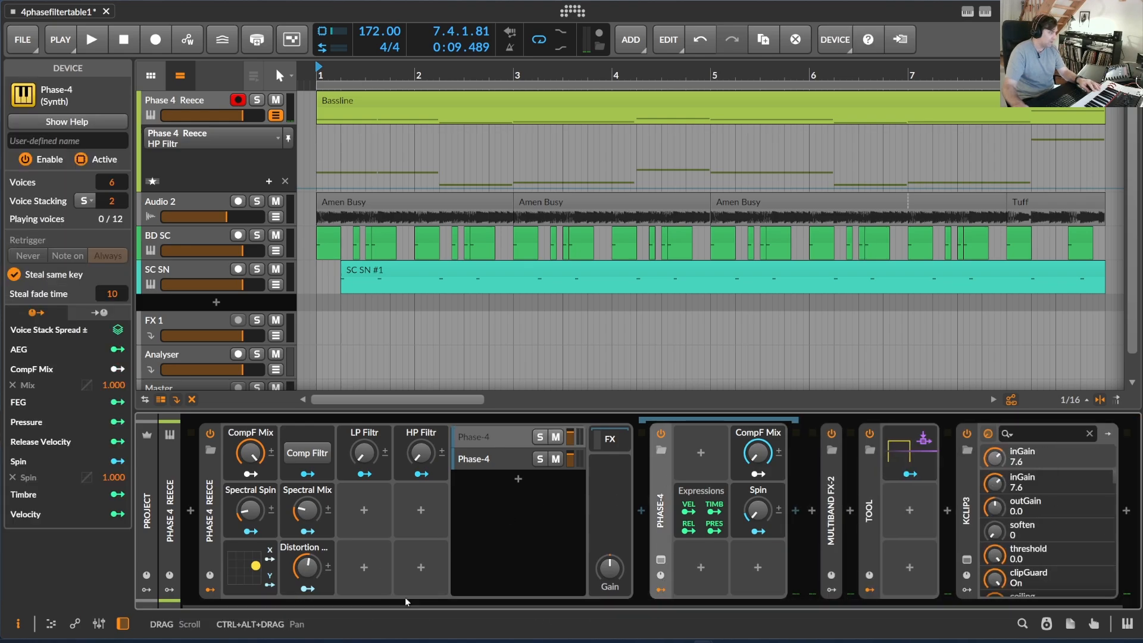
drag(226, 605, 396, 617)
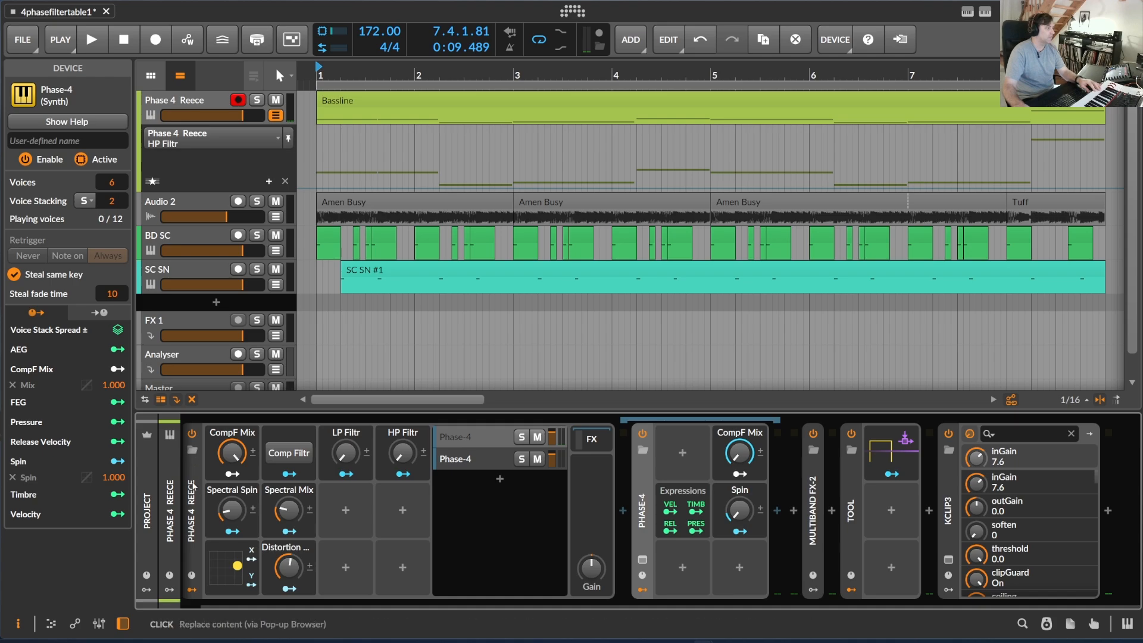
Step: Switch between the two Phase-4 layers to compare their devices, ending on the first layer
click(487, 459)
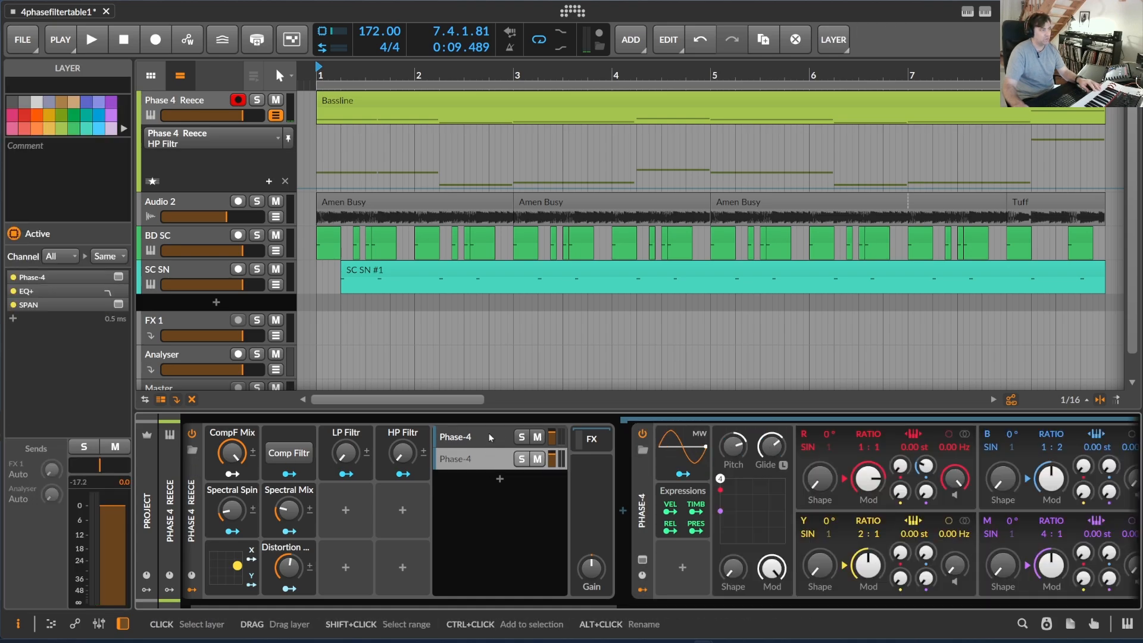
click(493, 460)
click(496, 436)
click(494, 460)
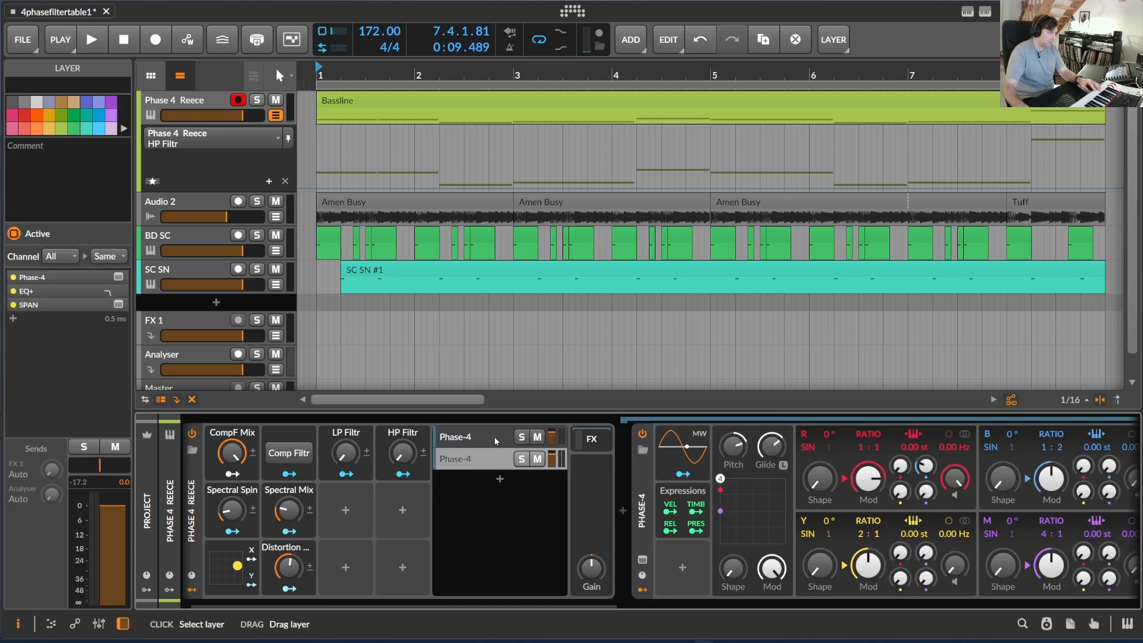
click(494, 438)
click(494, 435)
click(494, 436)
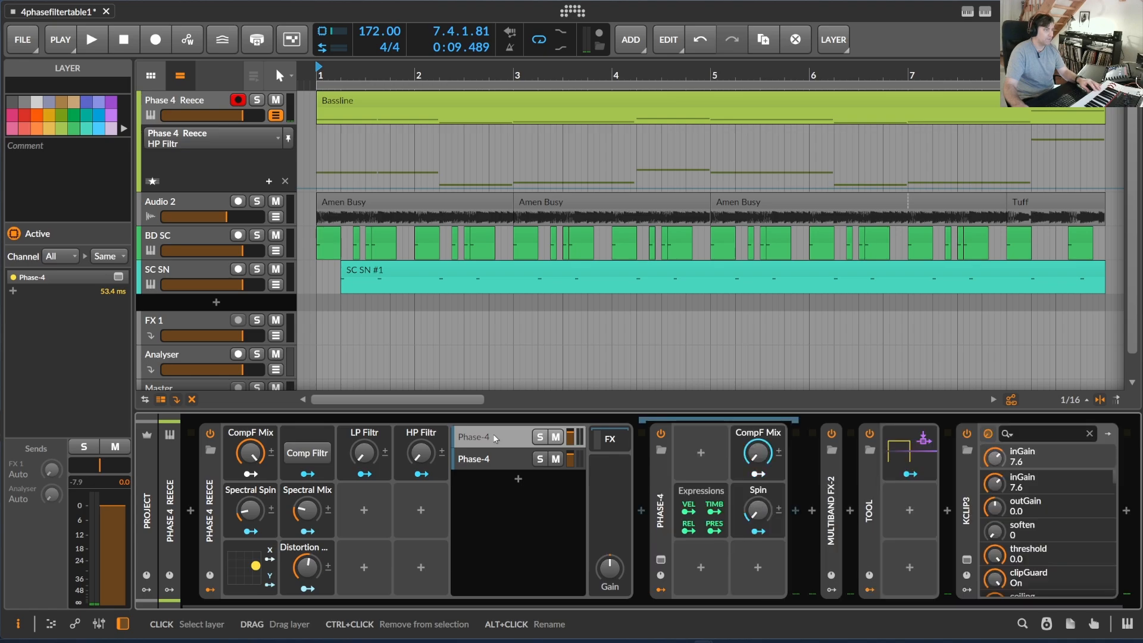
click(497, 436)
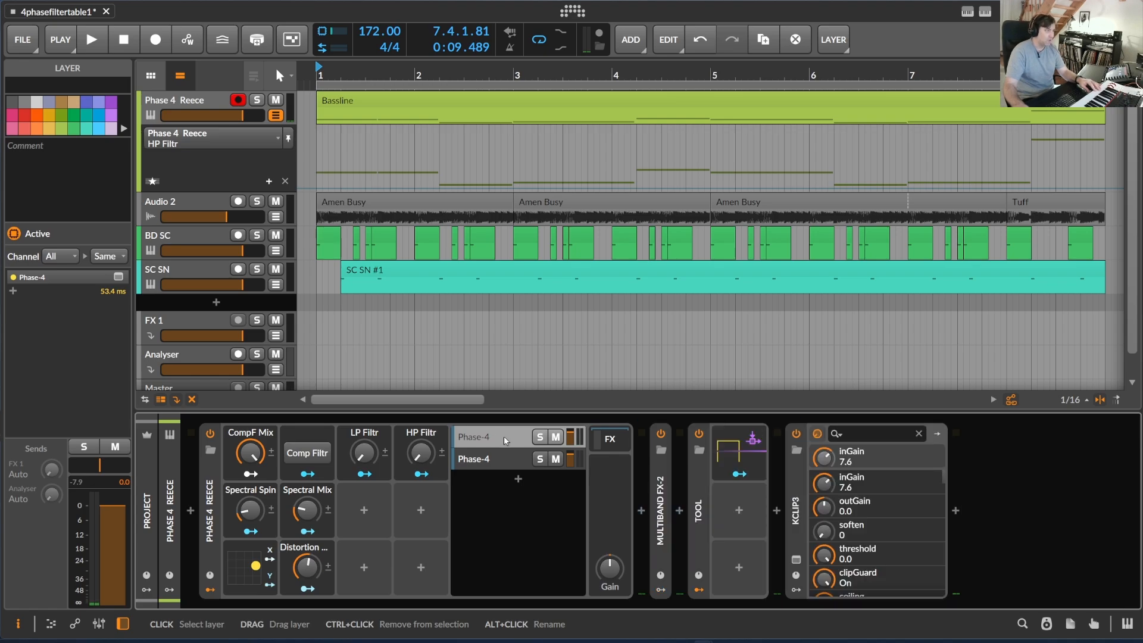
click(504, 436)
Step: View the first layer's Phase-4 in its expanded device view with oscillators and envelopes, and close that view
click(661, 560)
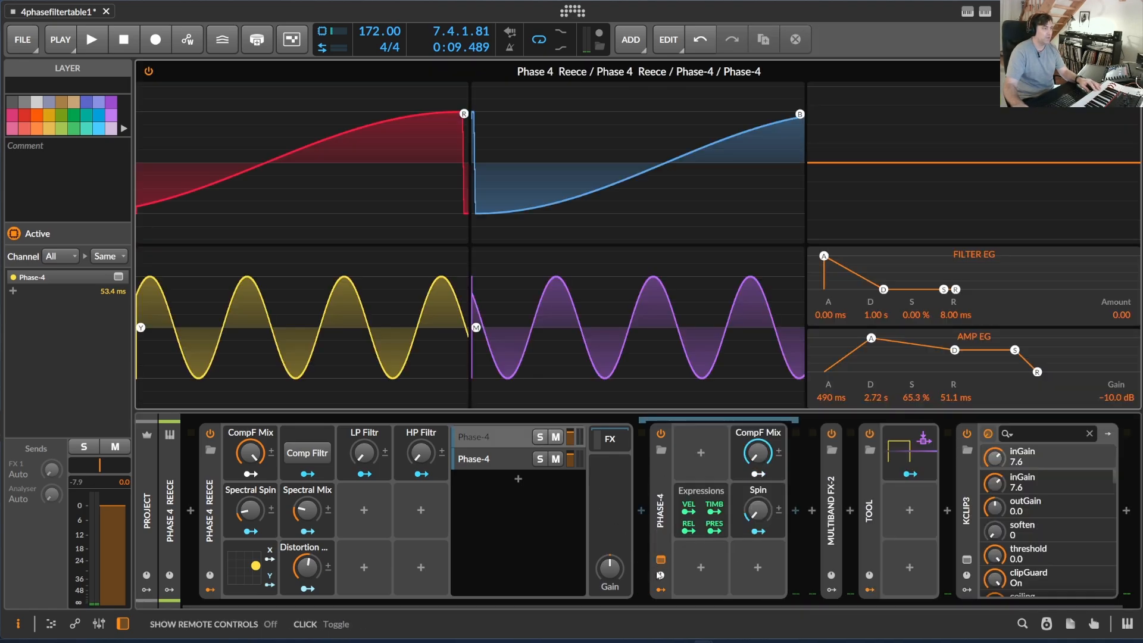
click(661, 559)
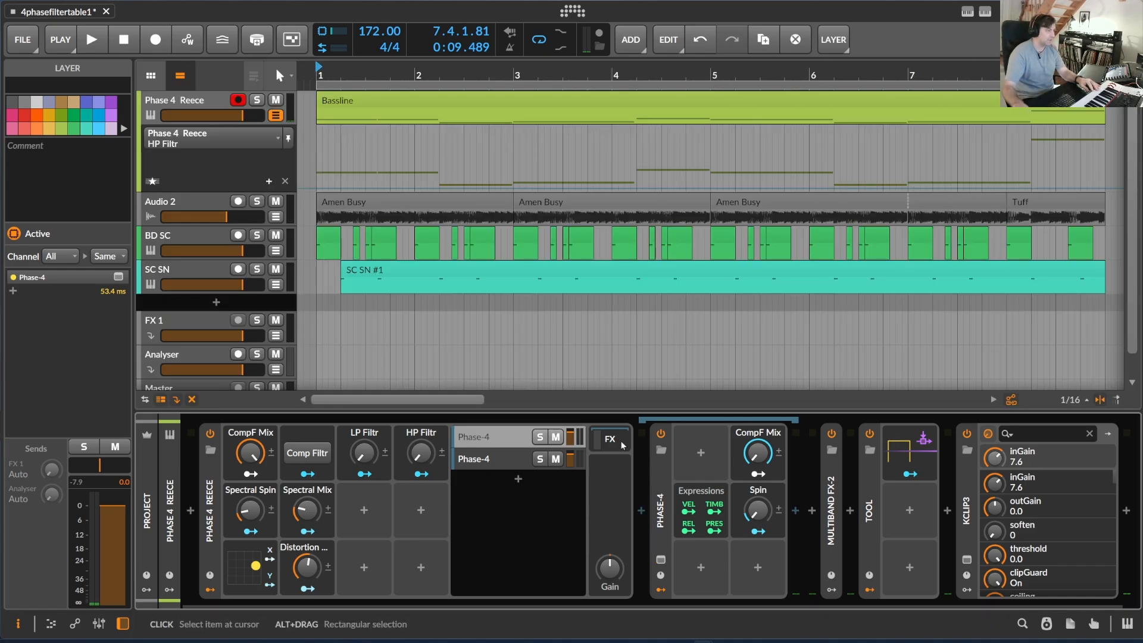
click(661, 560)
click(660, 559)
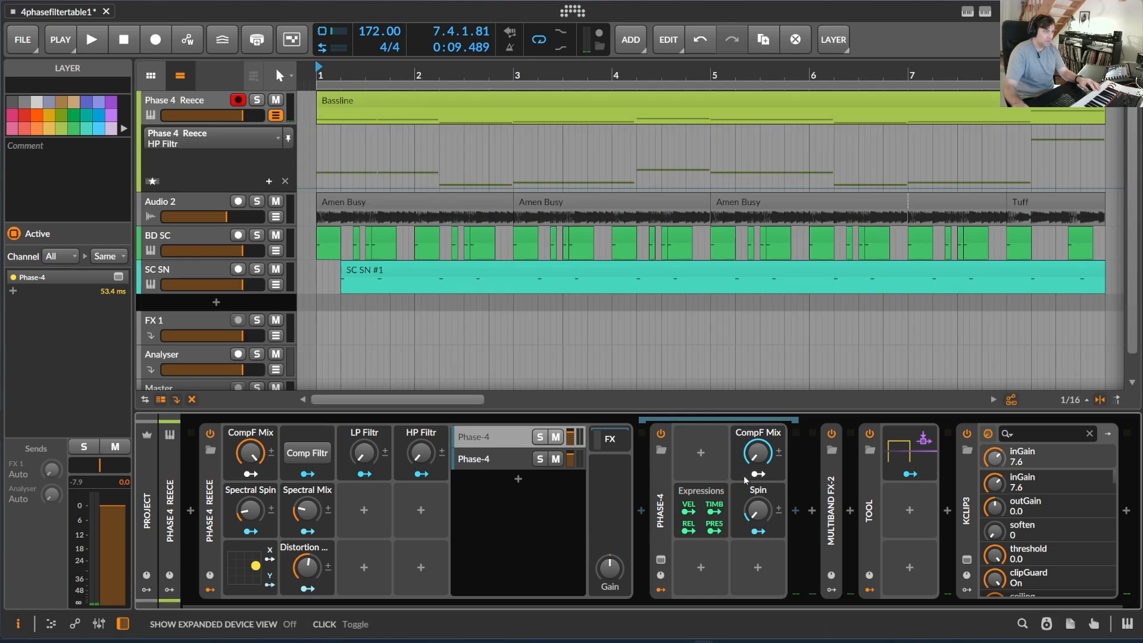
Step: Expand the first layer's Phase-4 synth, show its FX chain, and expand the first EQ+ in it
double_click(662, 476)
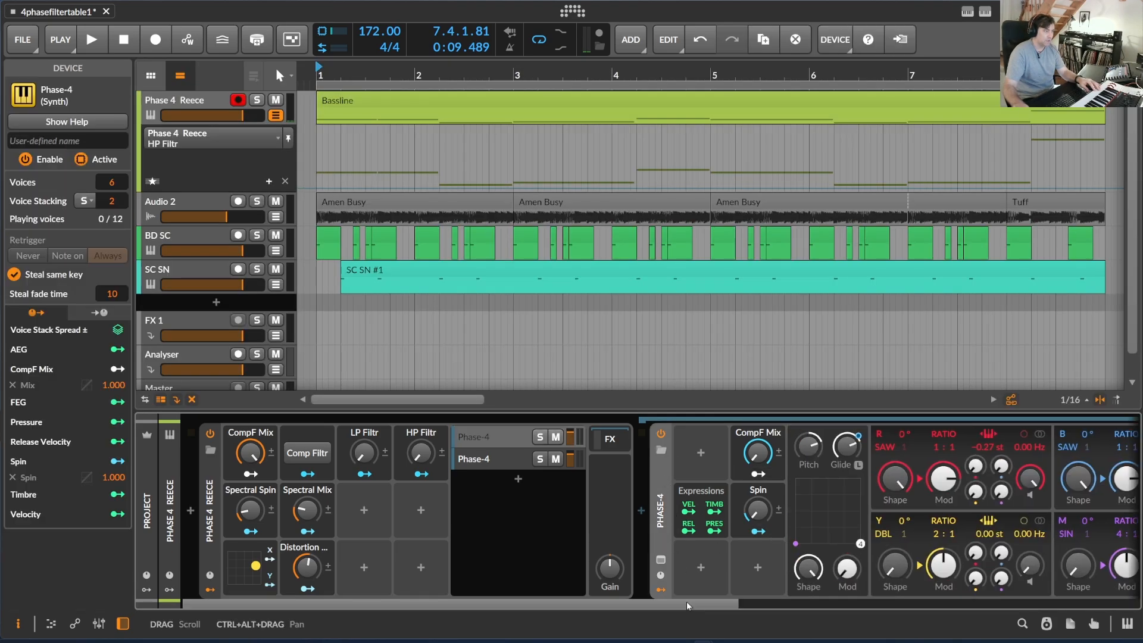
drag(687, 602, 1119, 609)
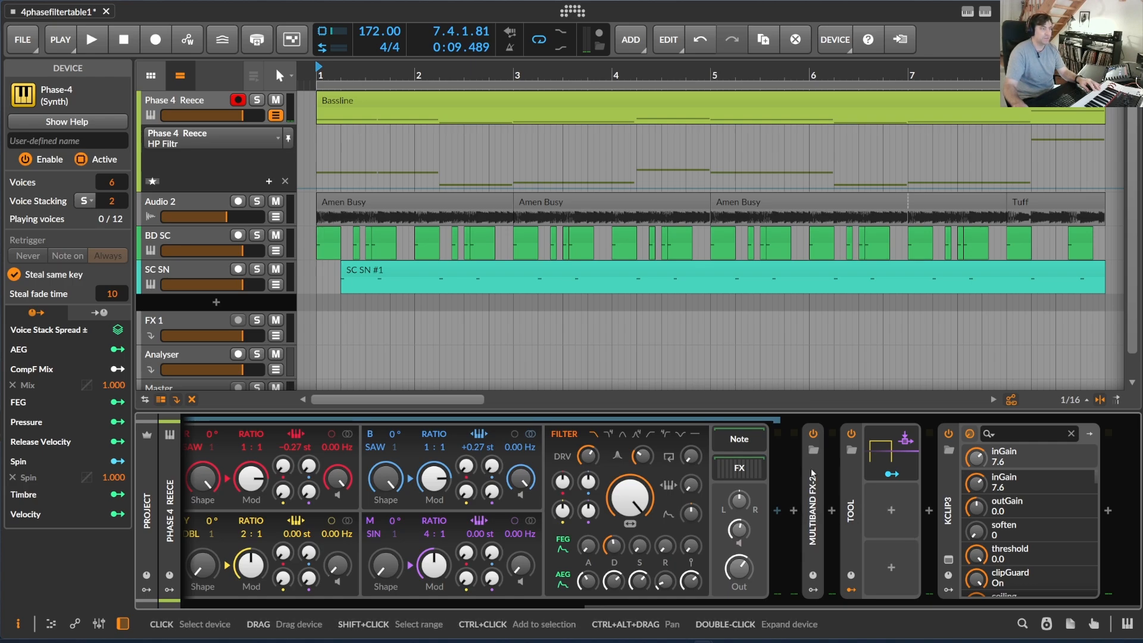
click(760, 469)
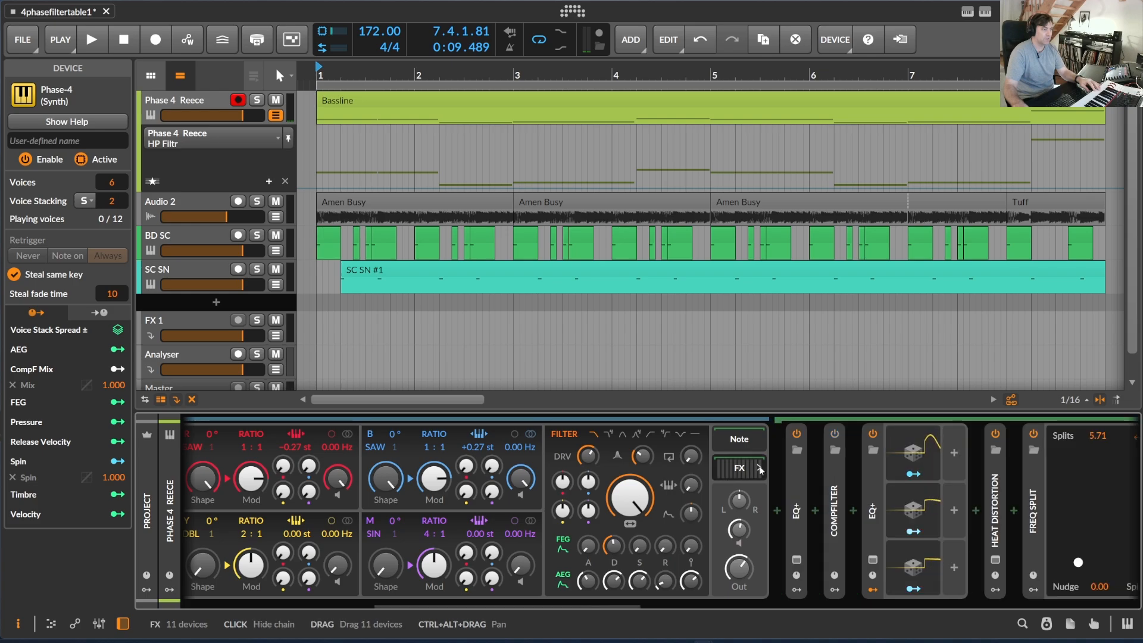
double_click(801, 473)
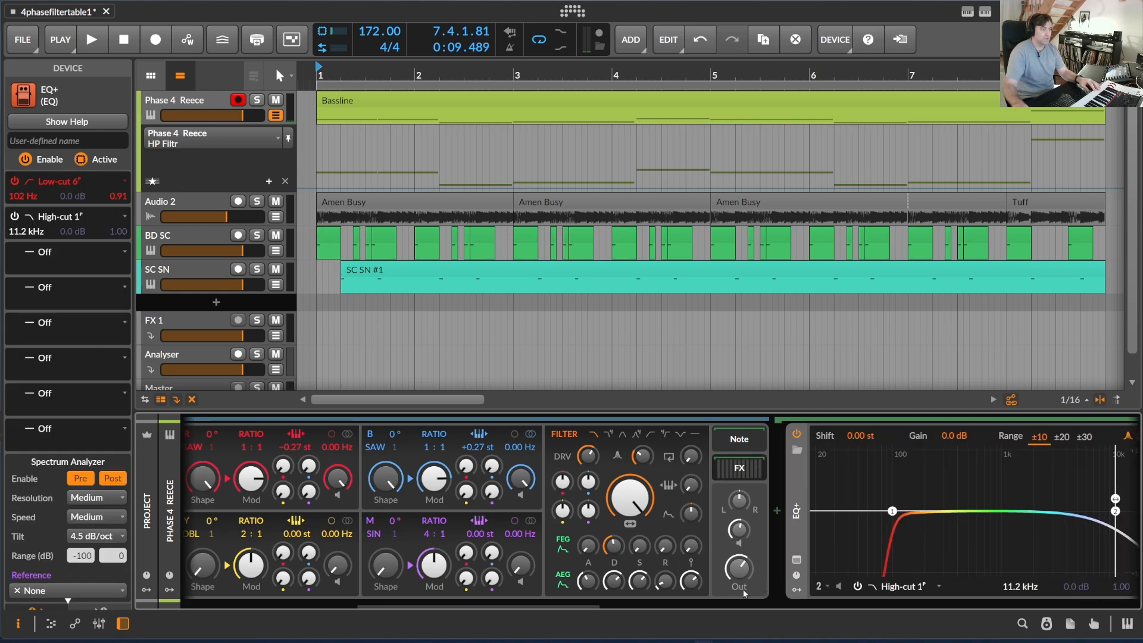
drag(568, 605, 628, 603)
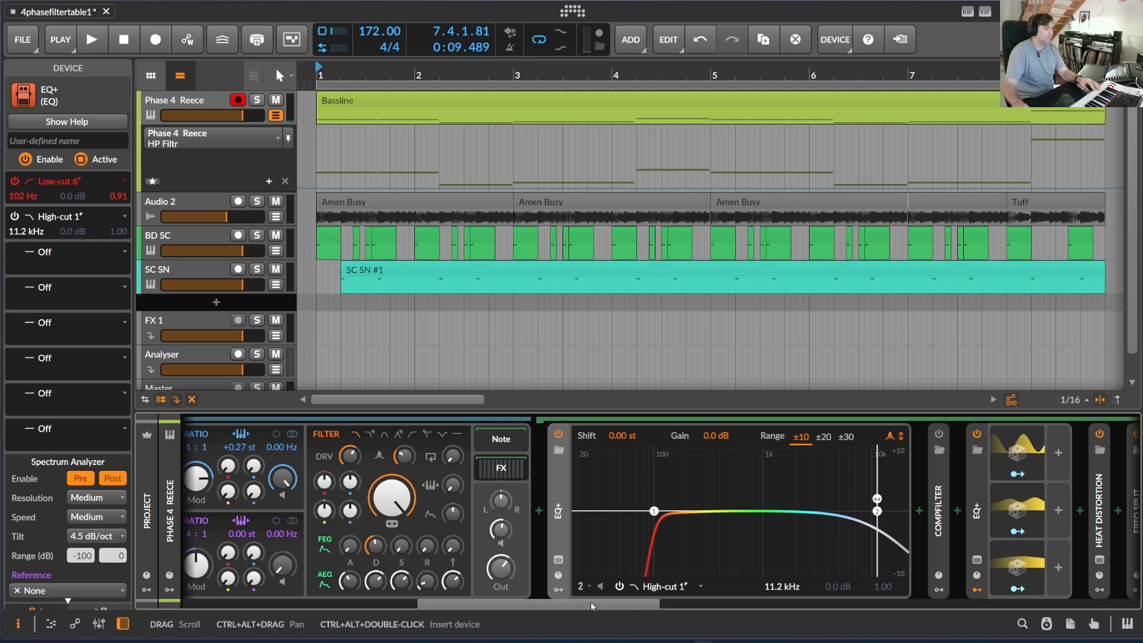
Step: Select the second Phase-4 layer and examine its oscillators, filter and the EQ+ that follows the synth
drag(590, 604, 448, 600)
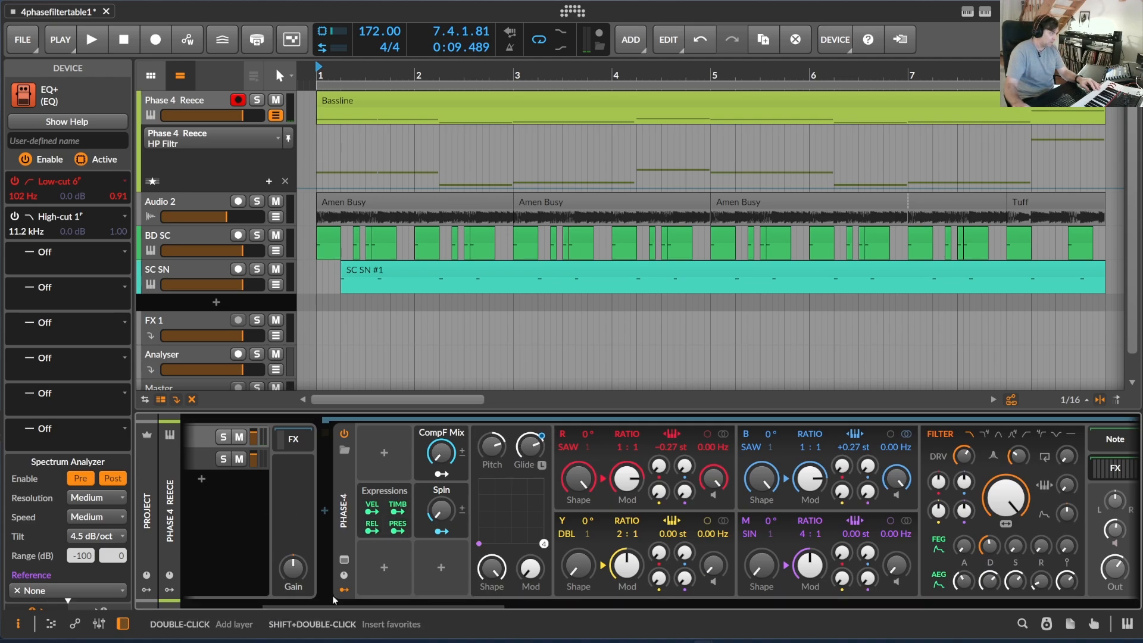
drag(402, 601, 280, 602)
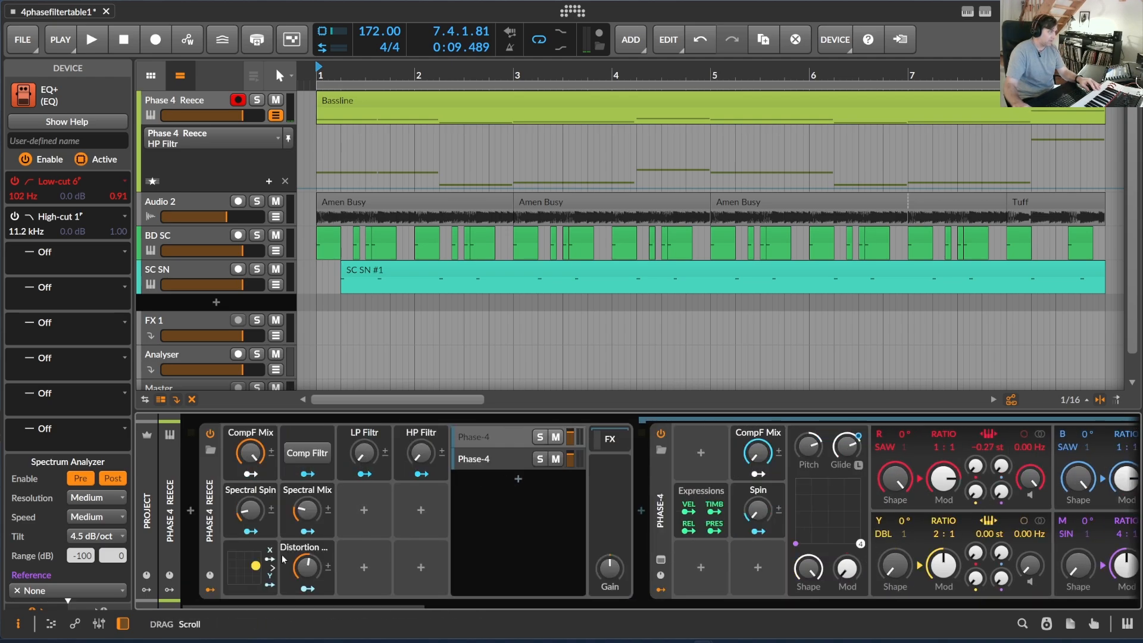
click(502, 459)
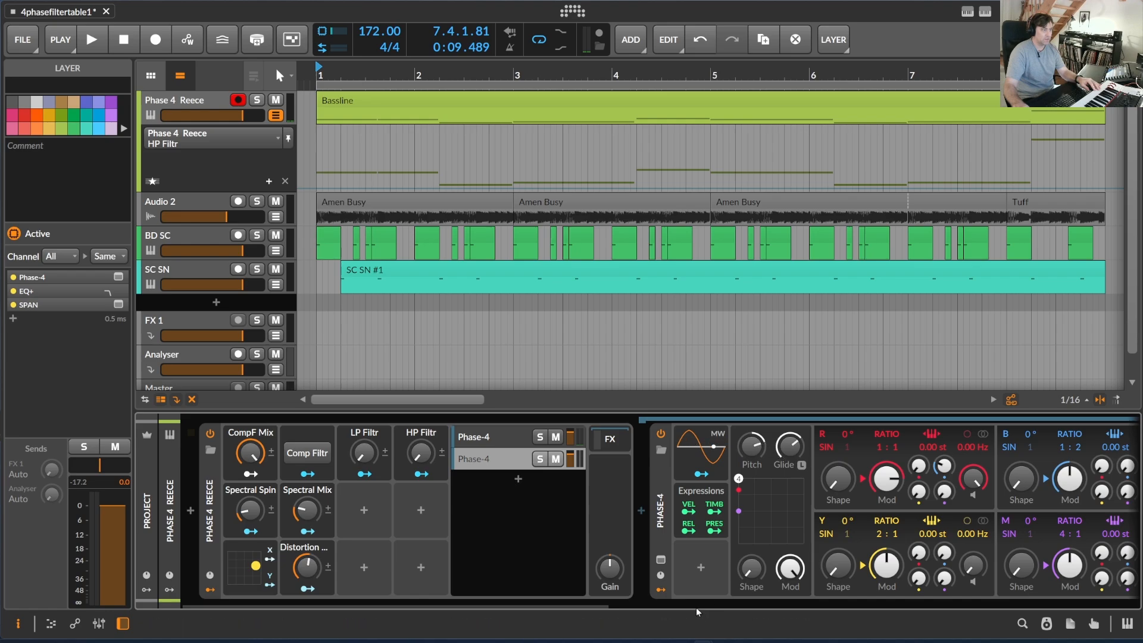
drag(582, 600, 637, 600)
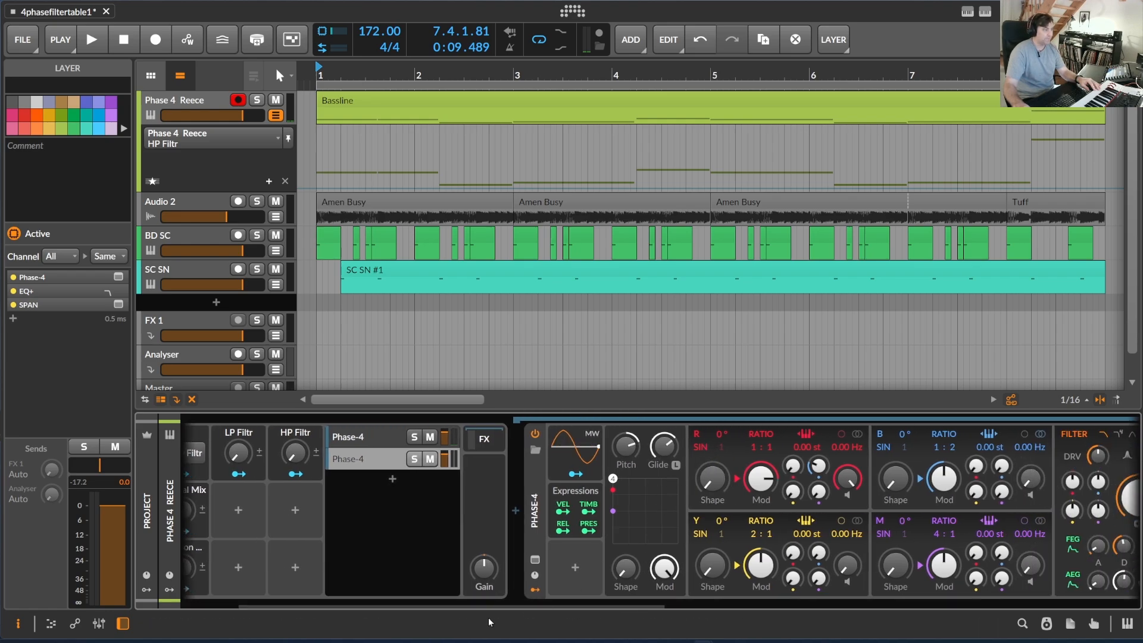
drag(494, 605, 718, 582)
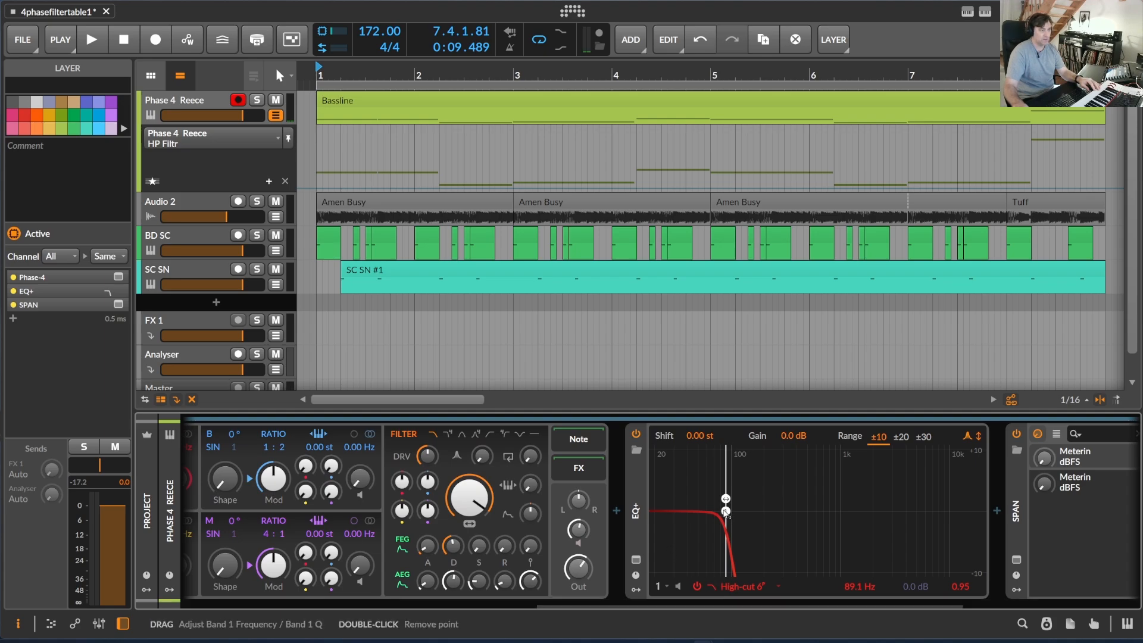
Step: Raise the high-cut frequency in the second layer's EQ+ to 97.9 Hz, and audition that layer by muting and soloing it
drag(725, 511, 730, 512)
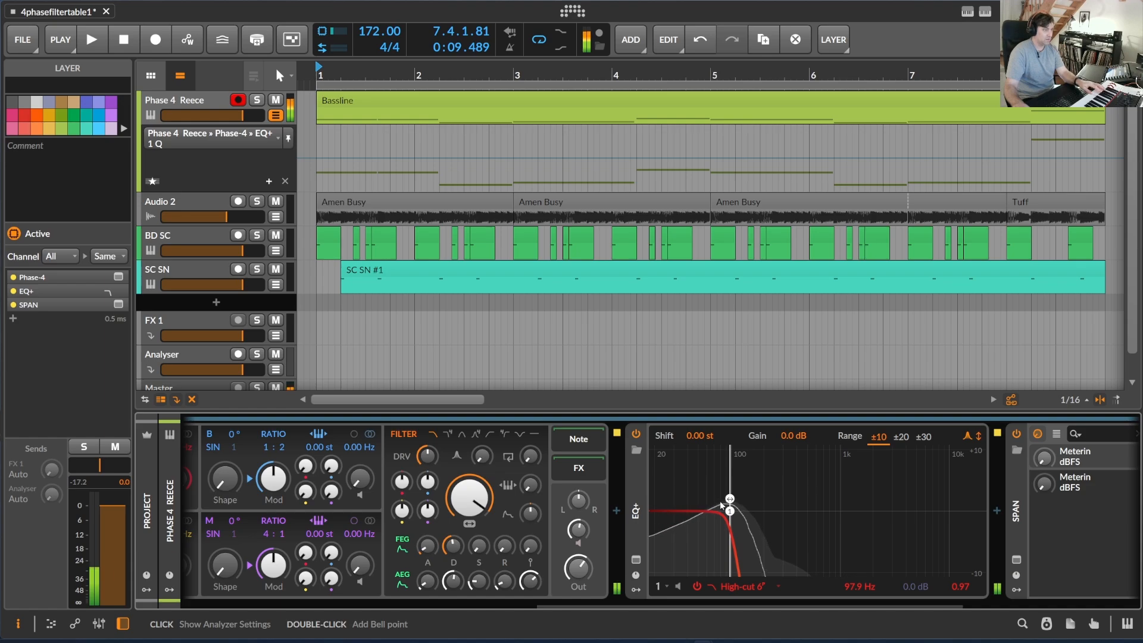
drag(673, 605, 389, 593)
click(402, 459)
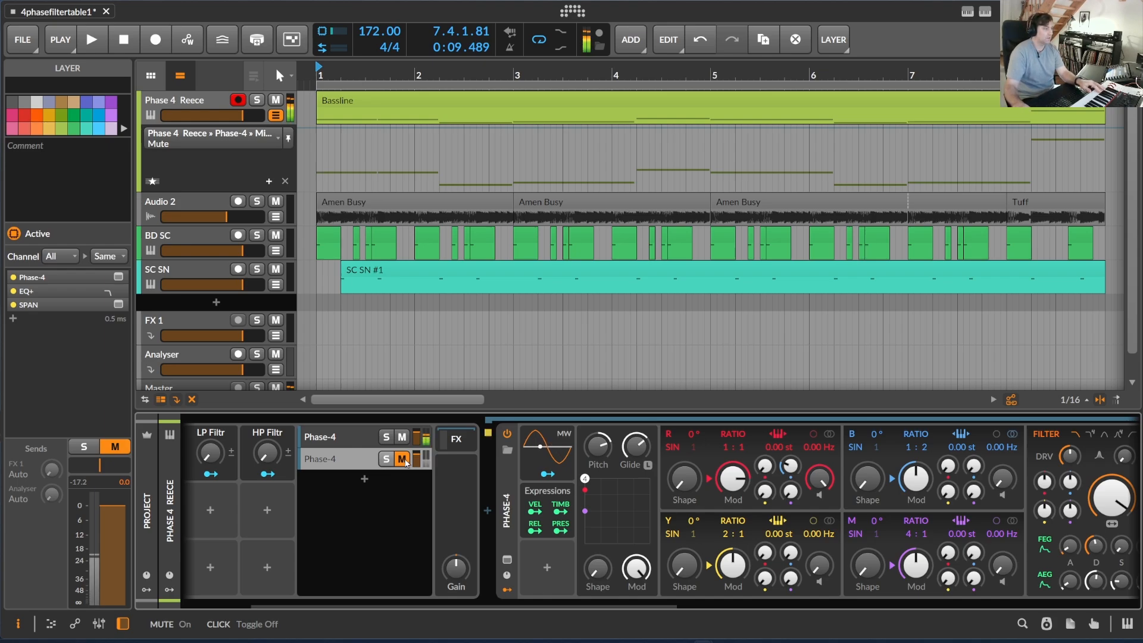
click(402, 459)
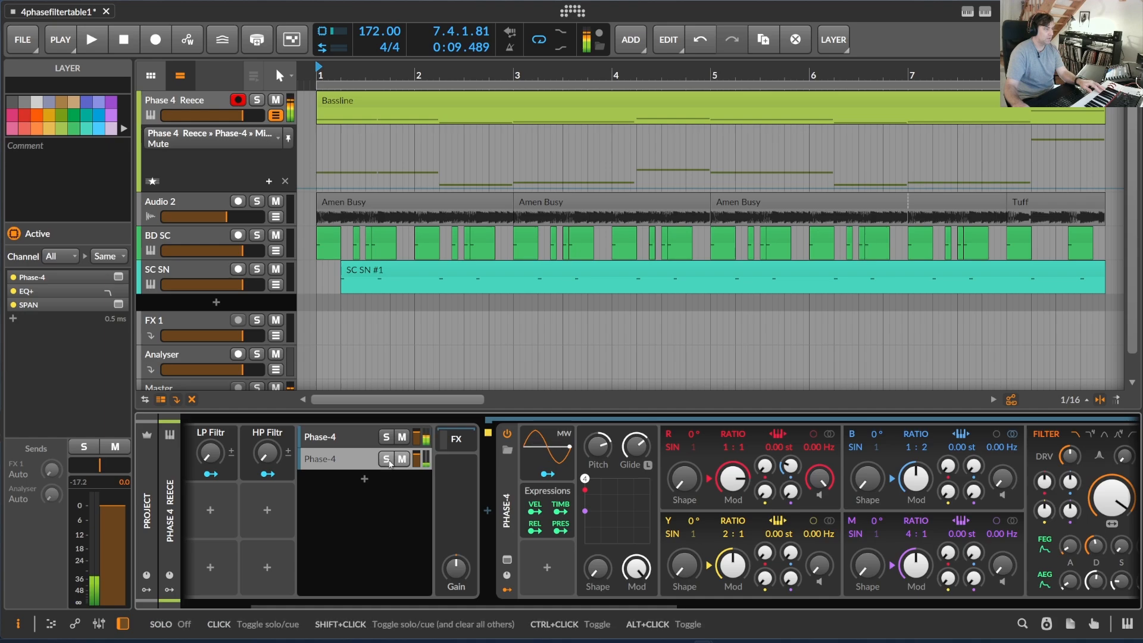
click(387, 462)
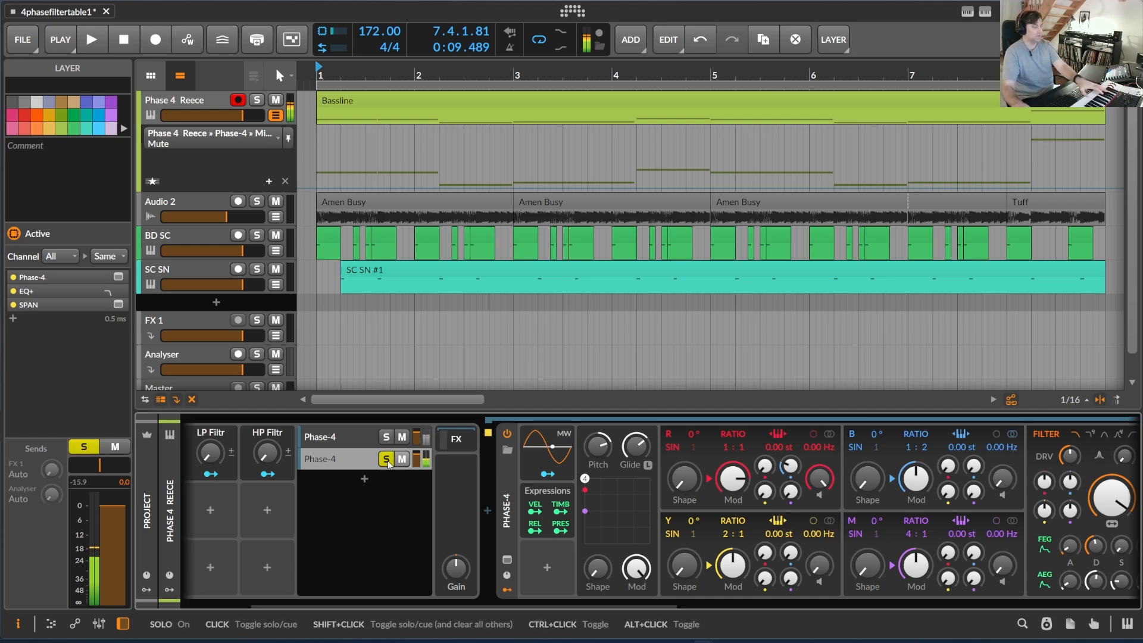
click(387, 462)
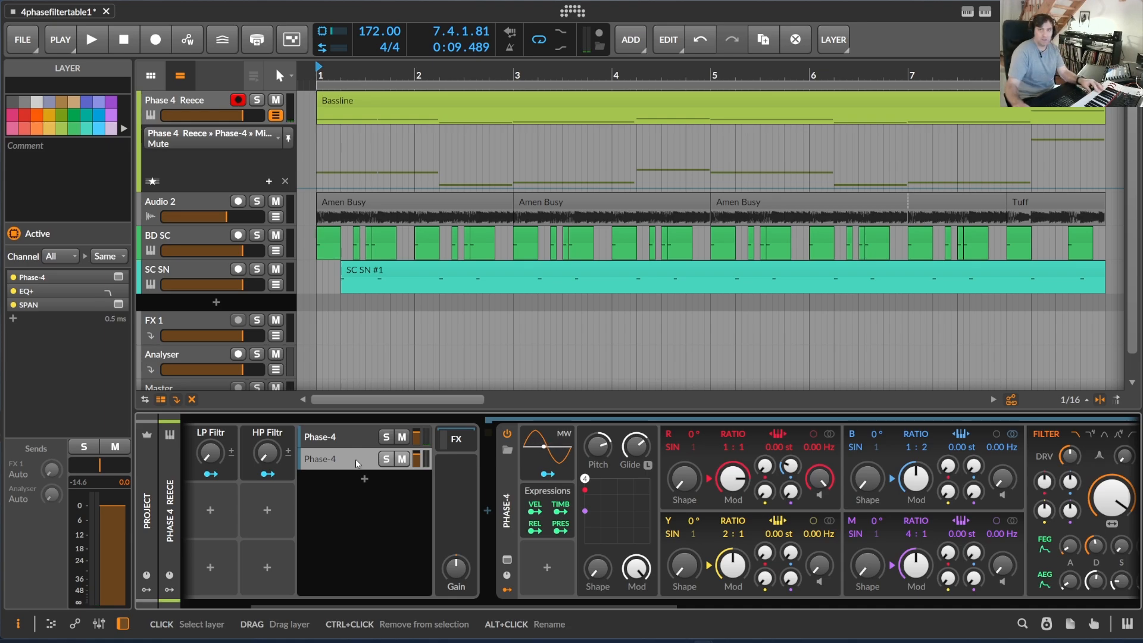
Step: Select the first Phase-4 layer, expand the CompFilter in its FX chain, and show the CompFilter's High band chain
click(352, 435)
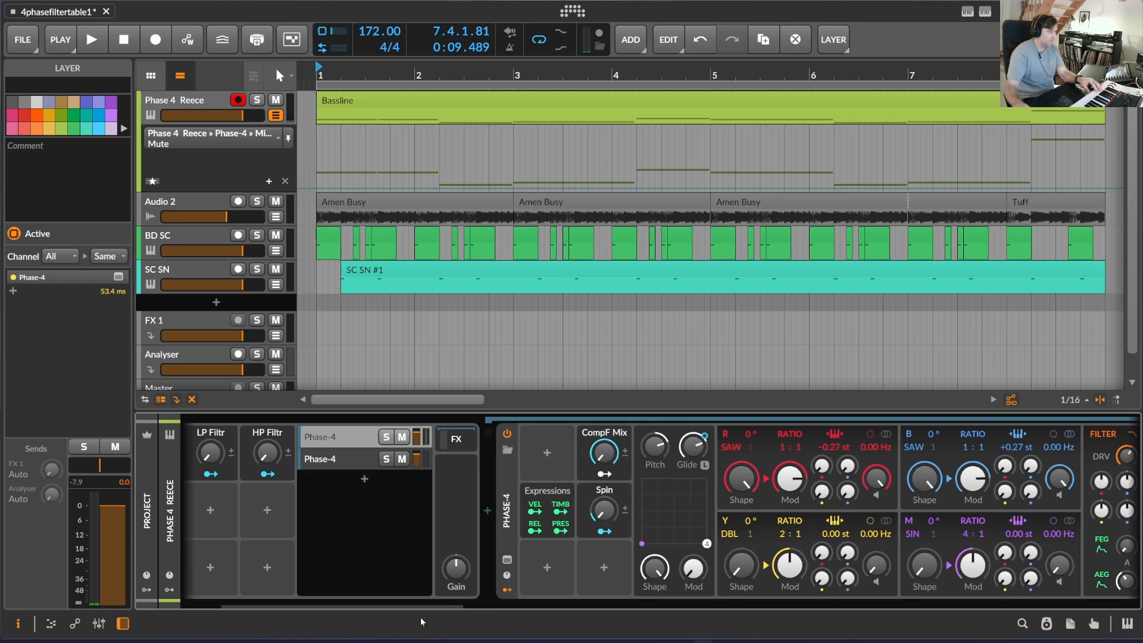
drag(403, 602, 455, 612)
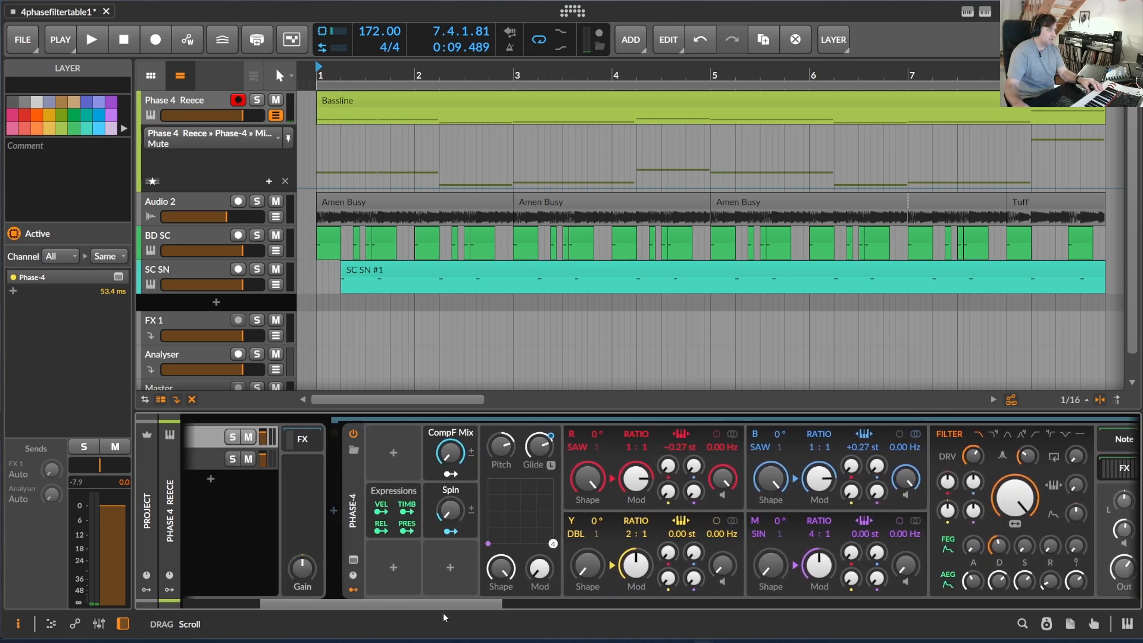
drag(443, 617, 448, 617)
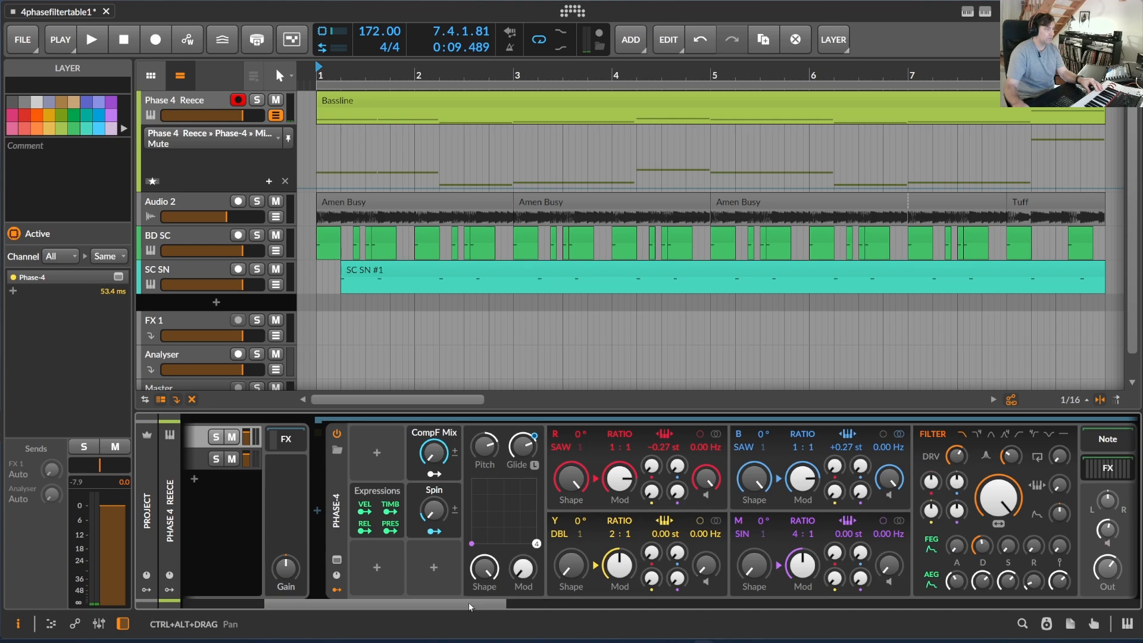
drag(461, 608, 708, 608)
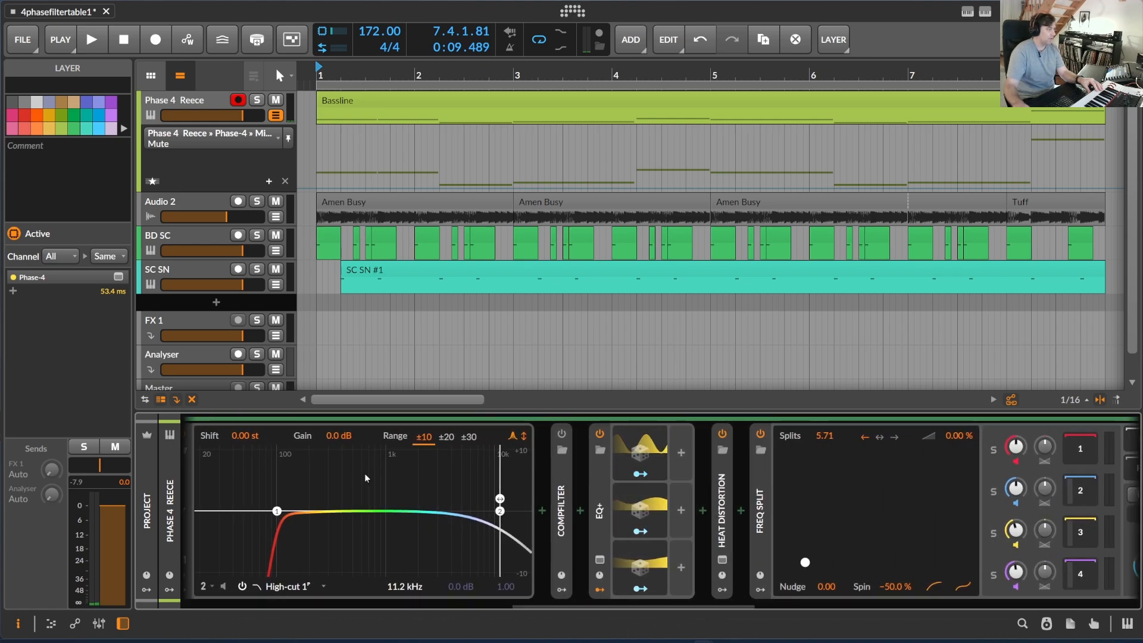
double_click(566, 510)
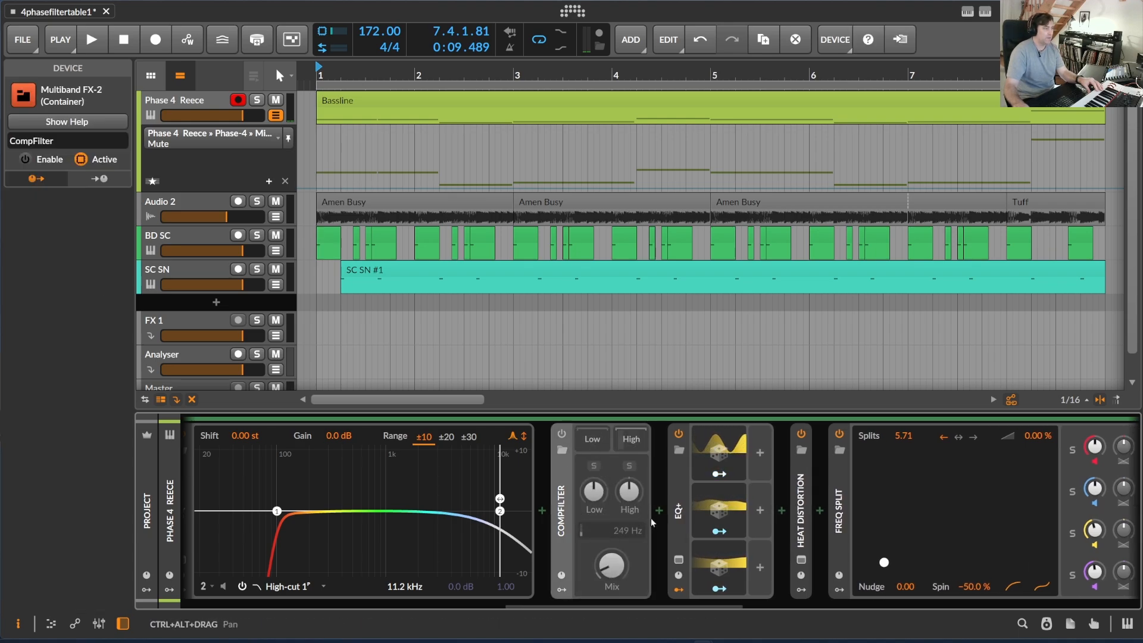
click(642, 440)
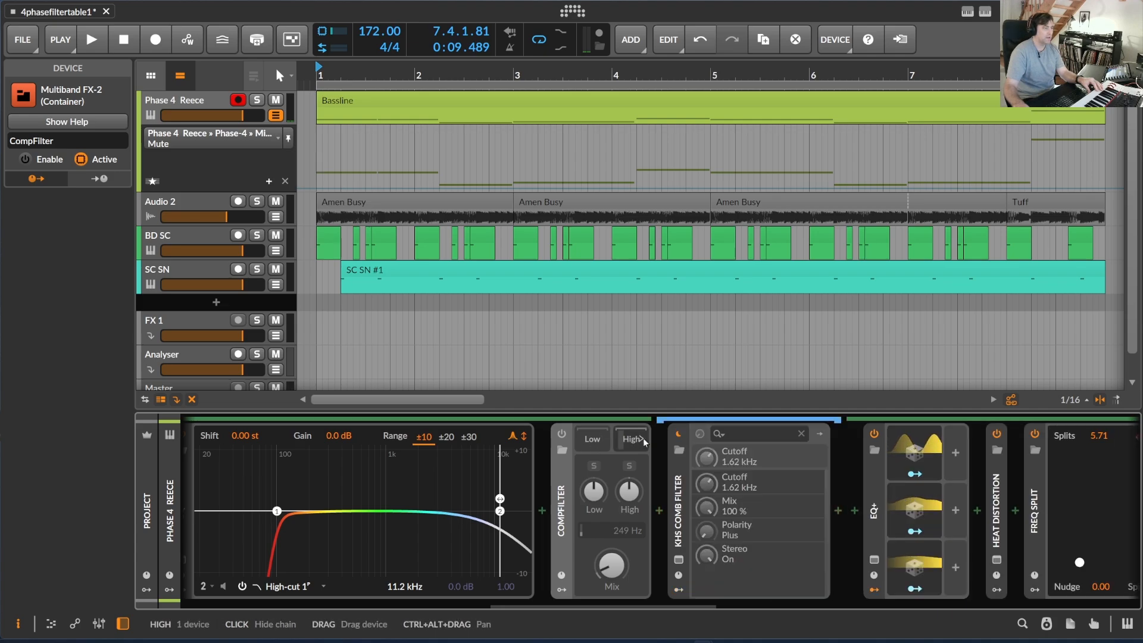
Step: Open the kHs Comb Filter's plug-in window, move it aside, and enable the CompFilter
click(683, 472)
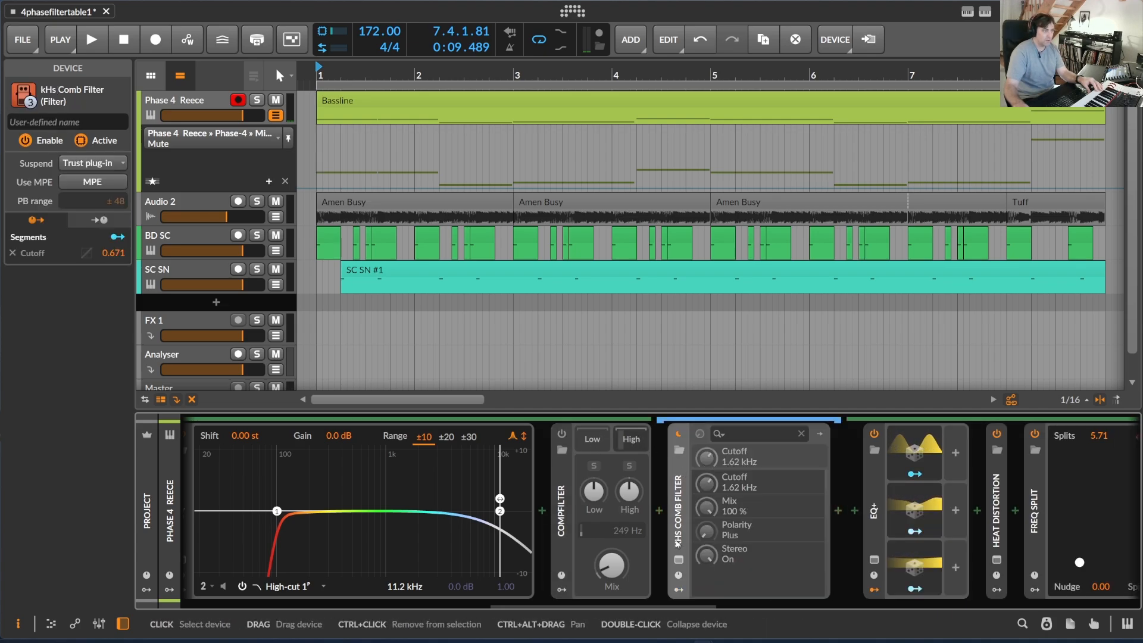
click(678, 559)
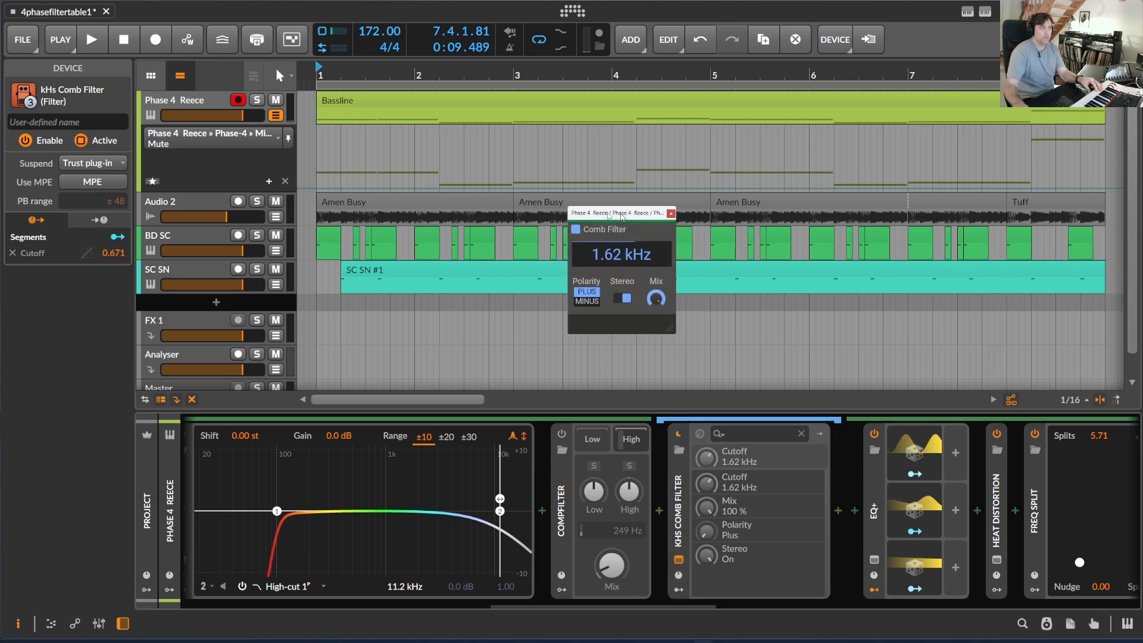
drag(613, 214, 293, 149)
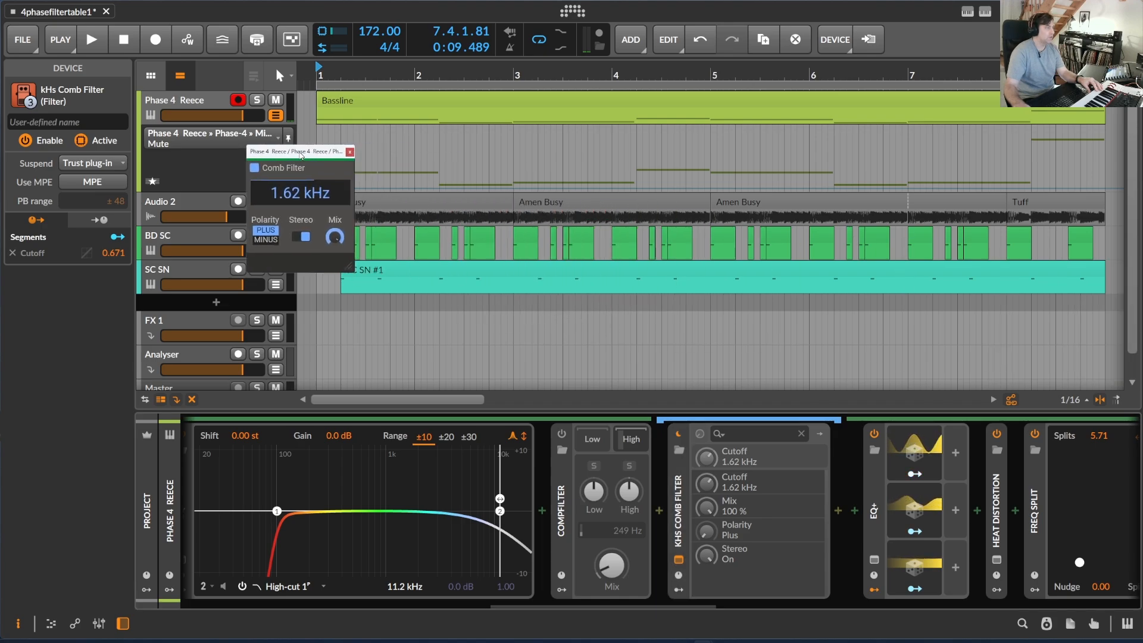
click(562, 435)
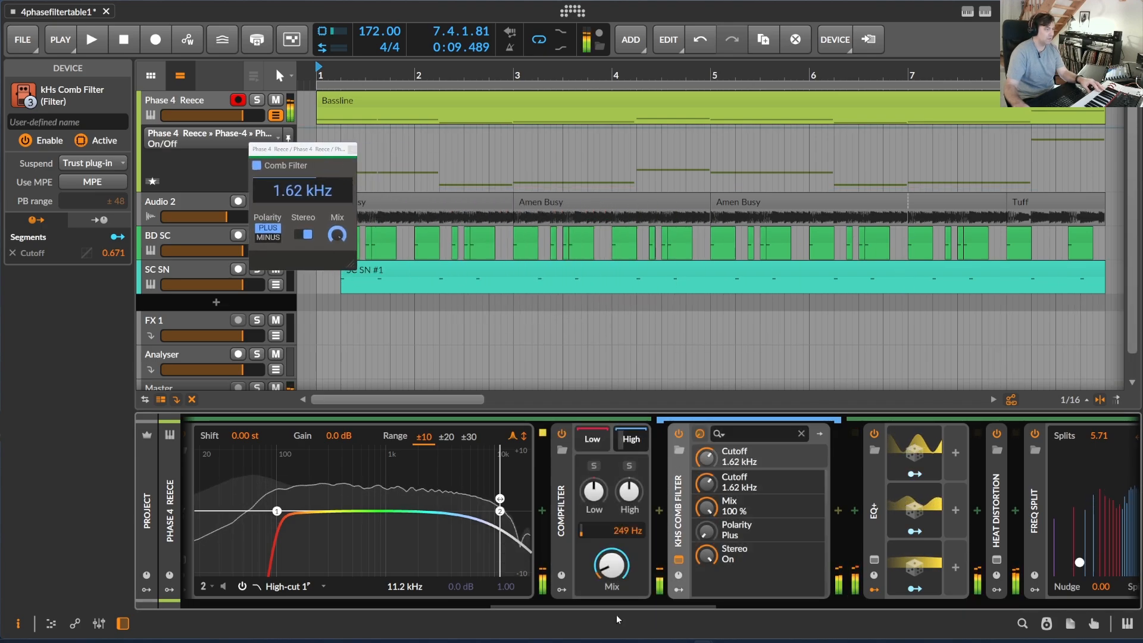
Step: Set the CompF Mix macro to about 72.3 % and check the CompFilter's Mix control
drag(598, 607, 262, 619)
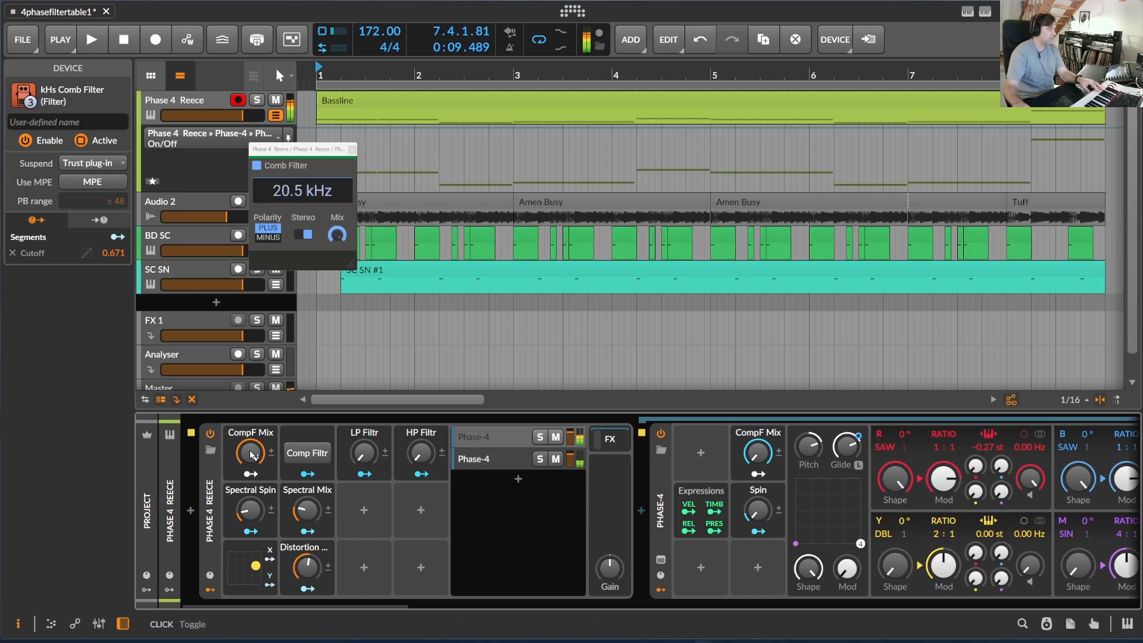
drag(250, 452, 250, 426)
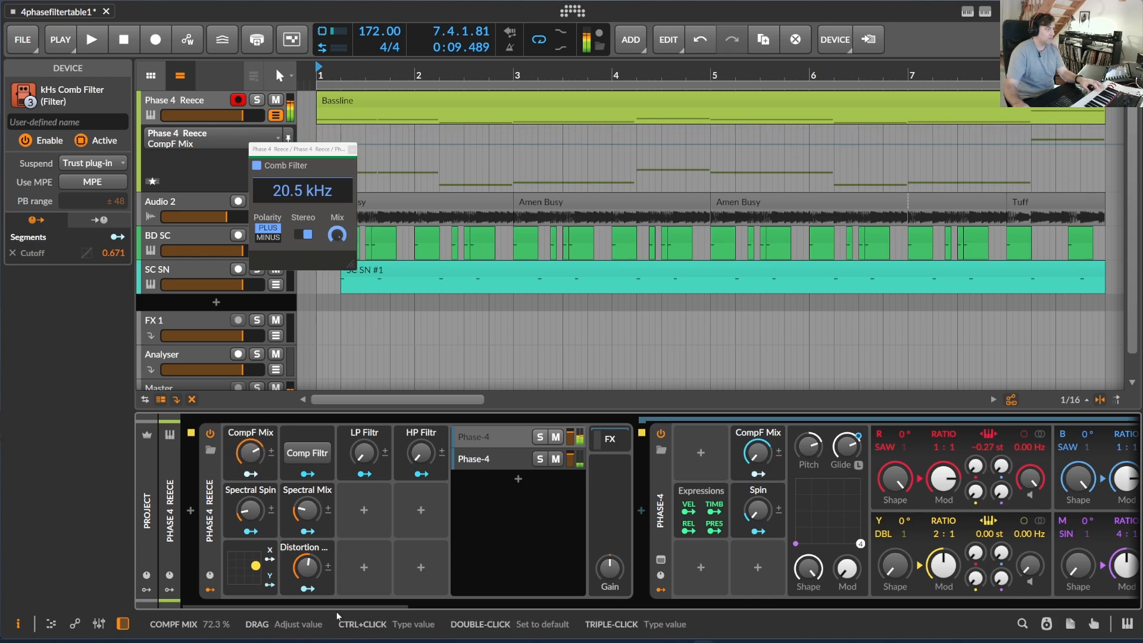
drag(363, 607, 684, 624)
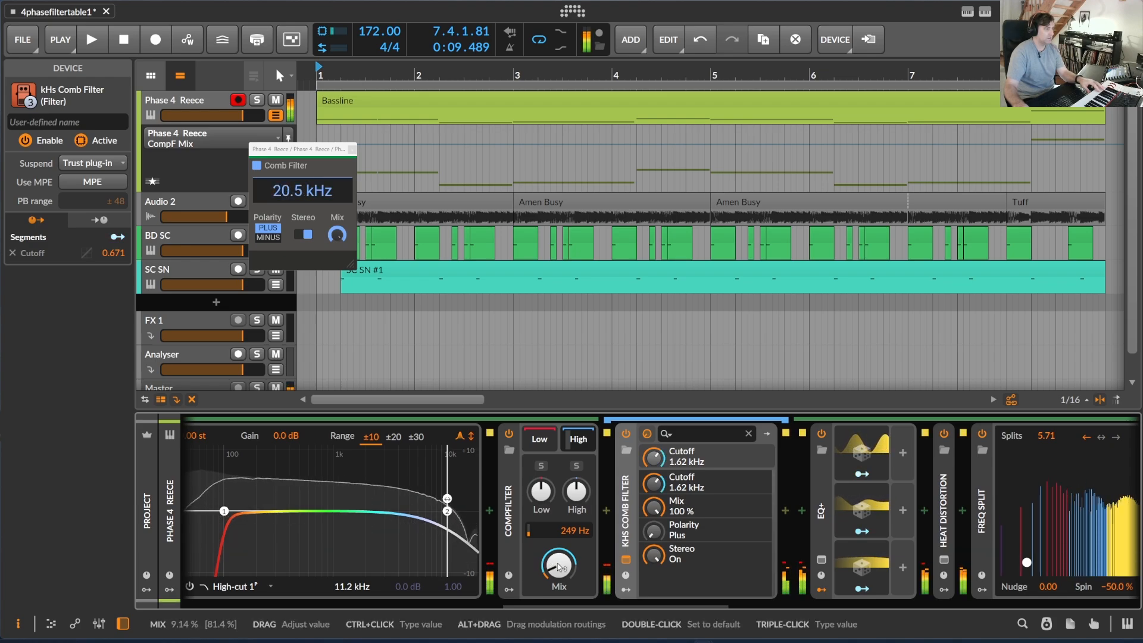
Step: Toggle the Comp Filtr macro, and bypass and re-enable the CompFilter to compare the sound
drag(528, 607, 207, 608)
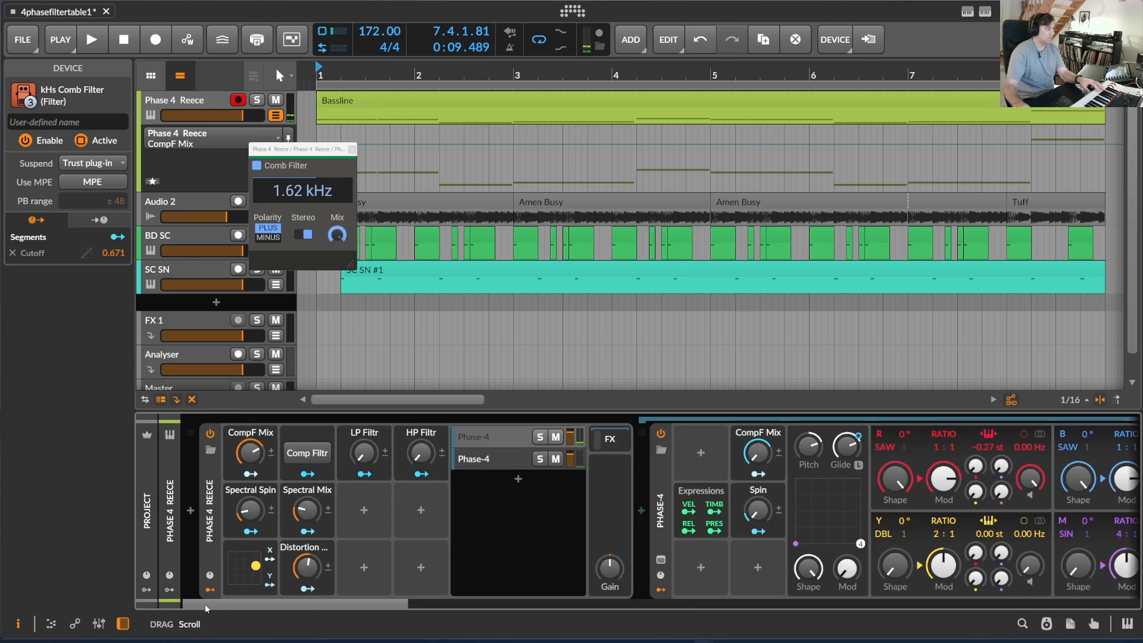
click(307, 453)
drag(342, 604, 654, 627)
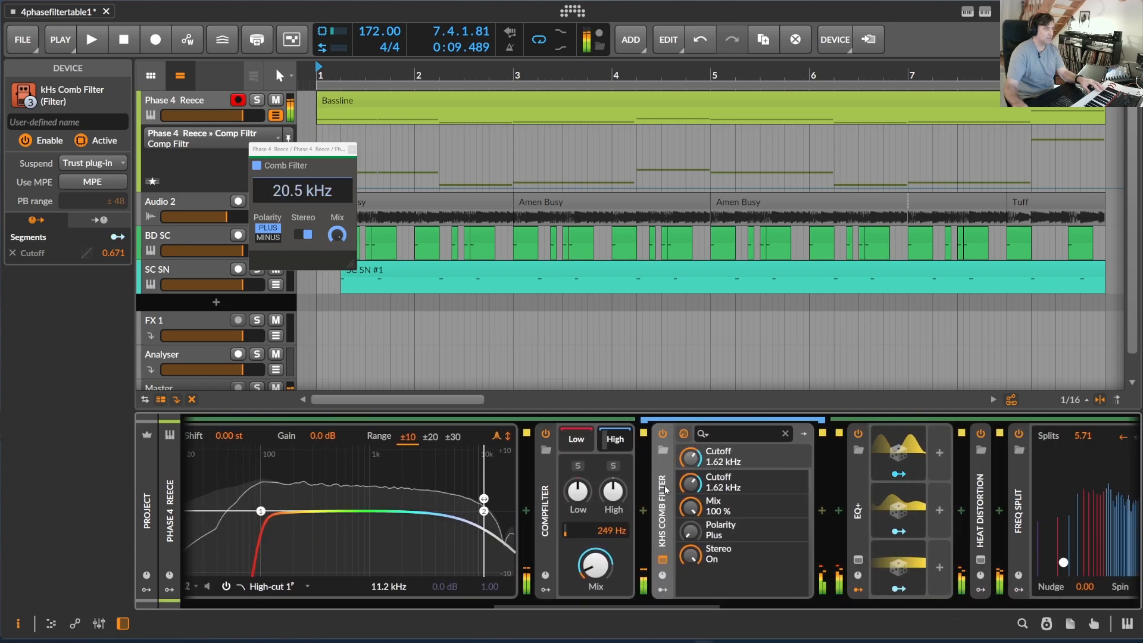
click(546, 435)
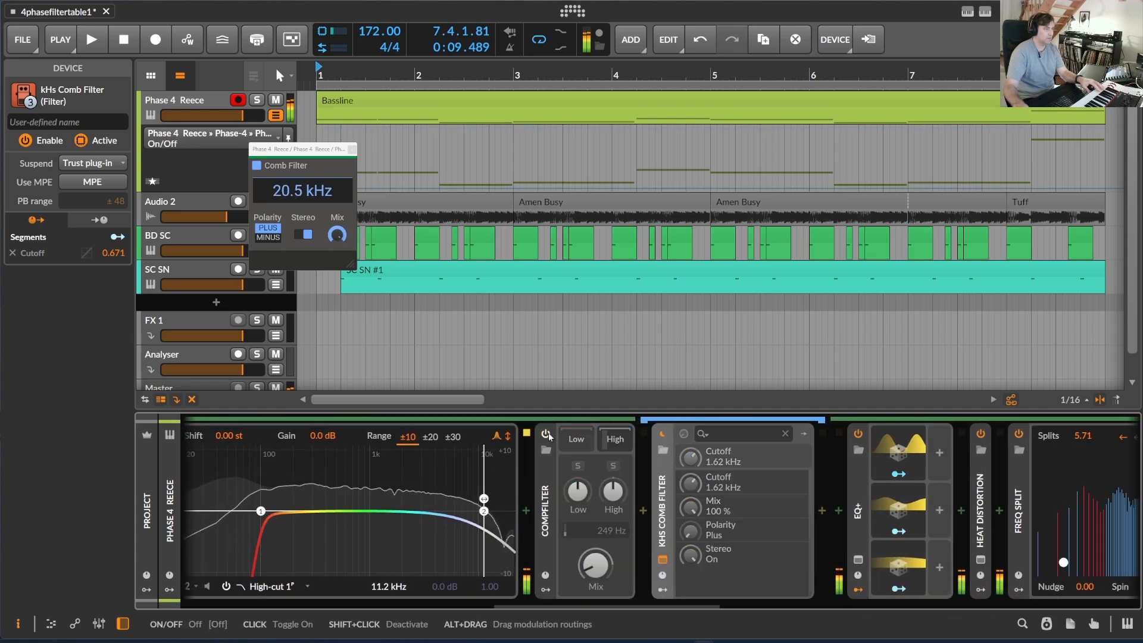
click(546, 434)
Step: View the EQ+ after the CompFilter in its expanded view, and bypass and re-enable it to hear its effect
drag(667, 607, 743, 609)
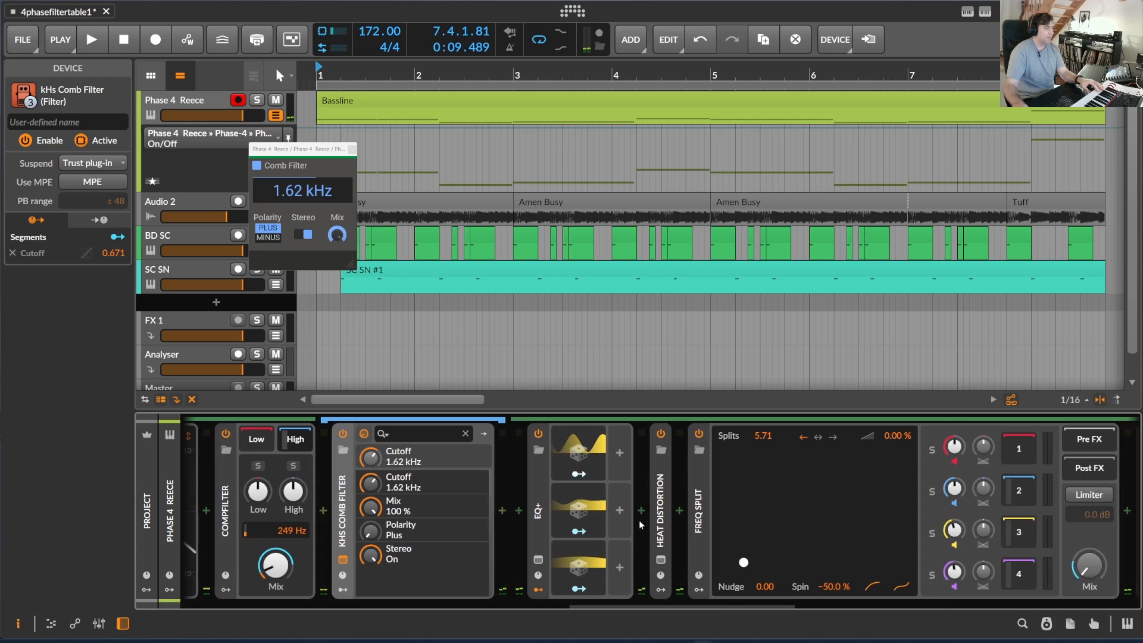
click(541, 476)
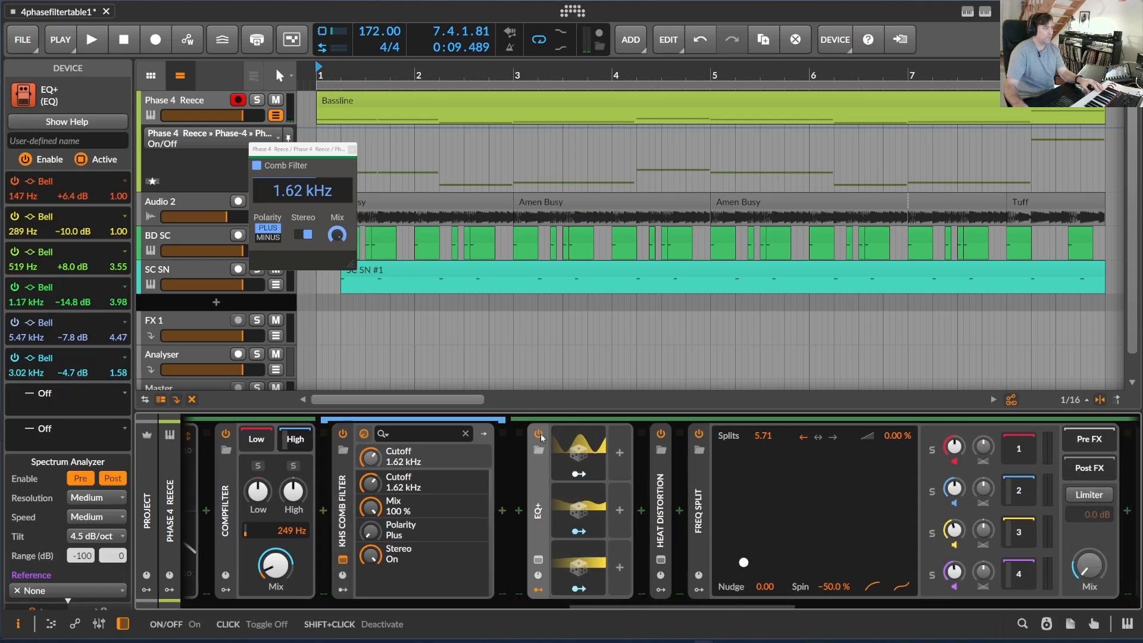
click(539, 562)
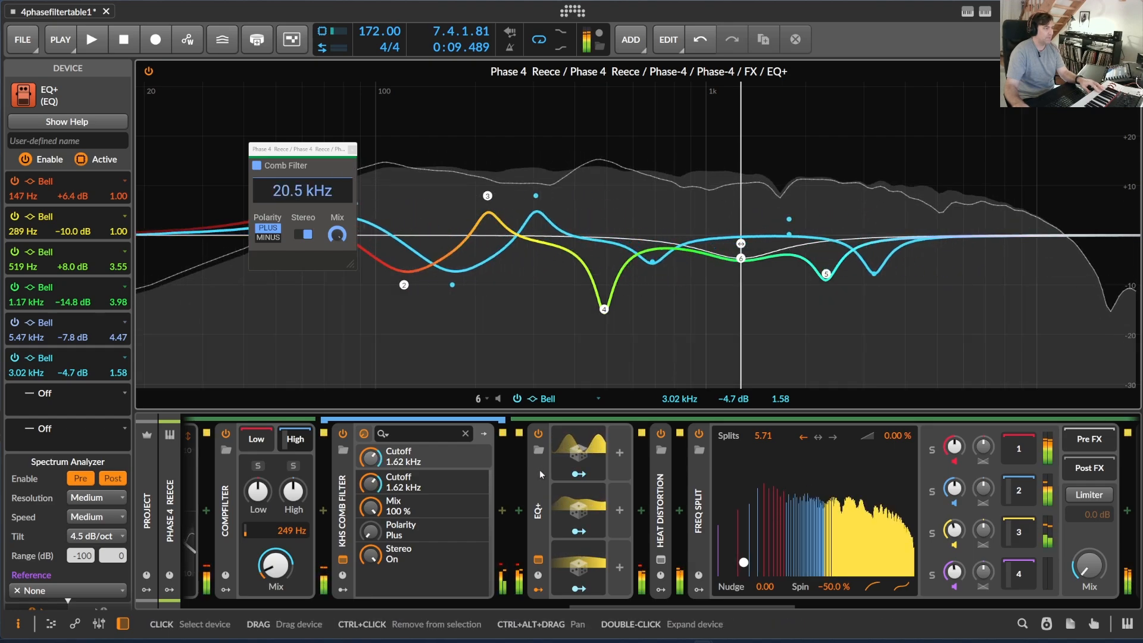
click(539, 434)
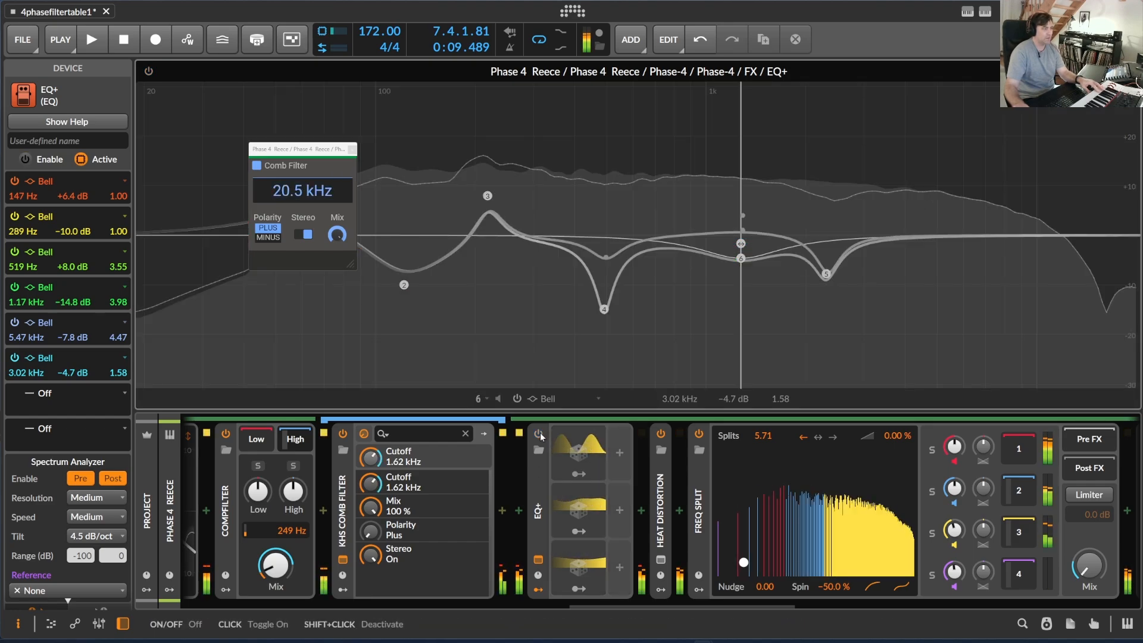
click(539, 434)
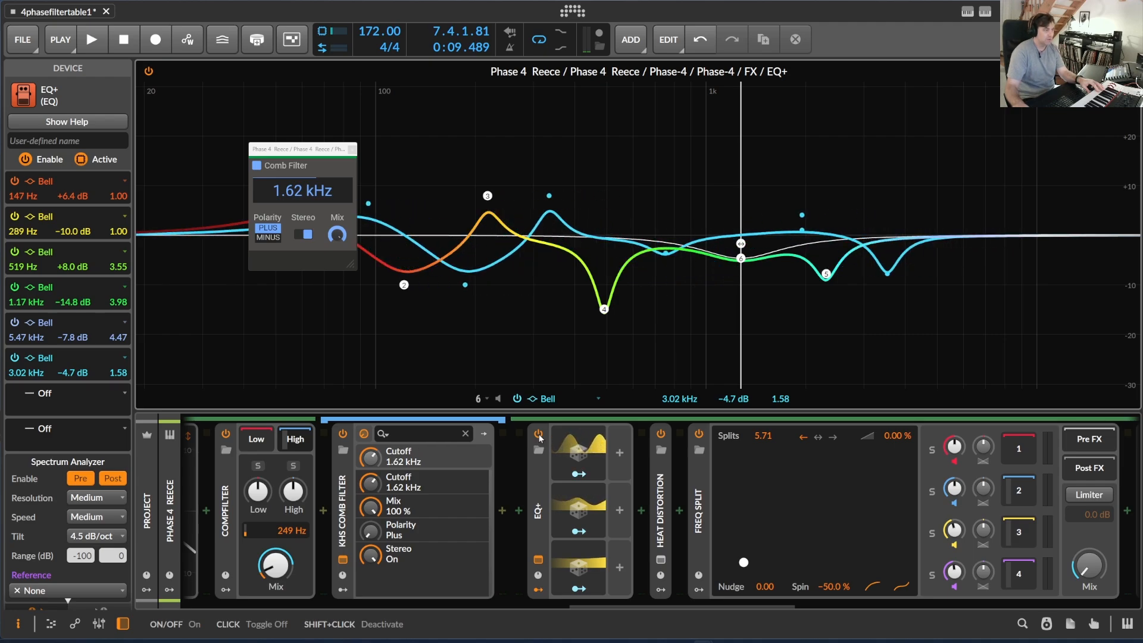
Step: Show the settings of the EQ+'s first Random modulator, and move the Comb Filter window clear of the expanded EQ curve
click(603, 452)
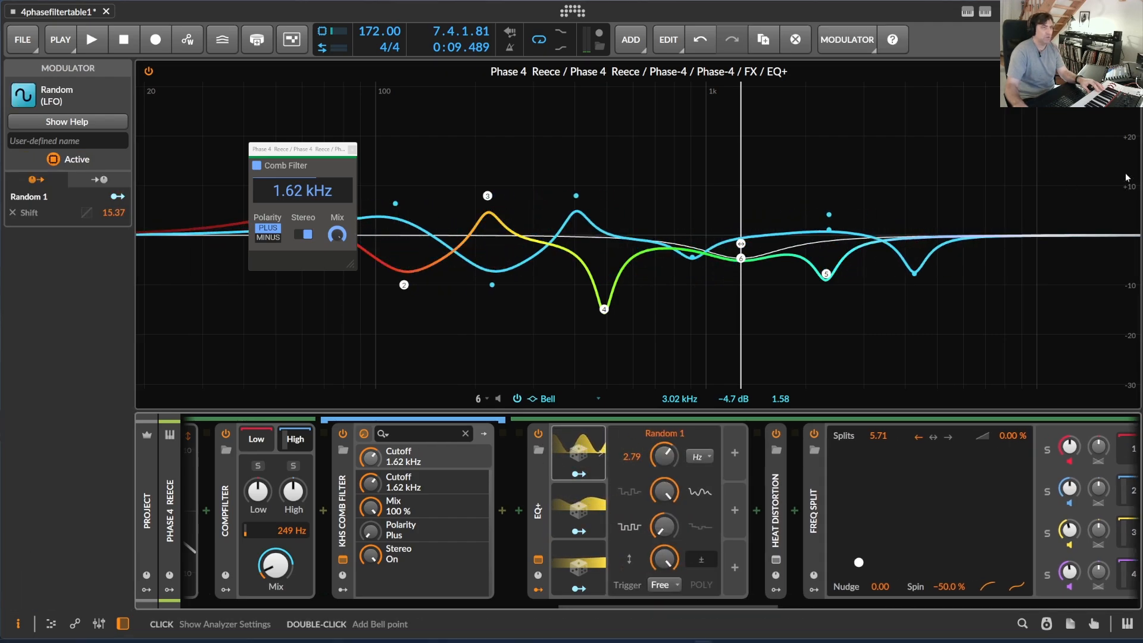
click(1129, 71)
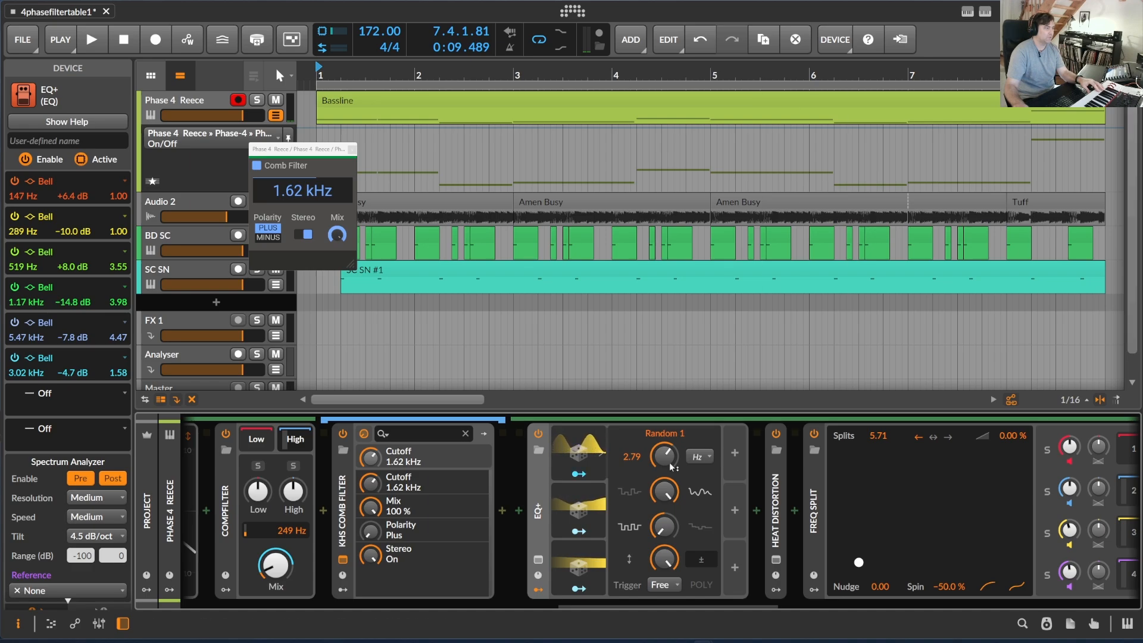
click(538, 560)
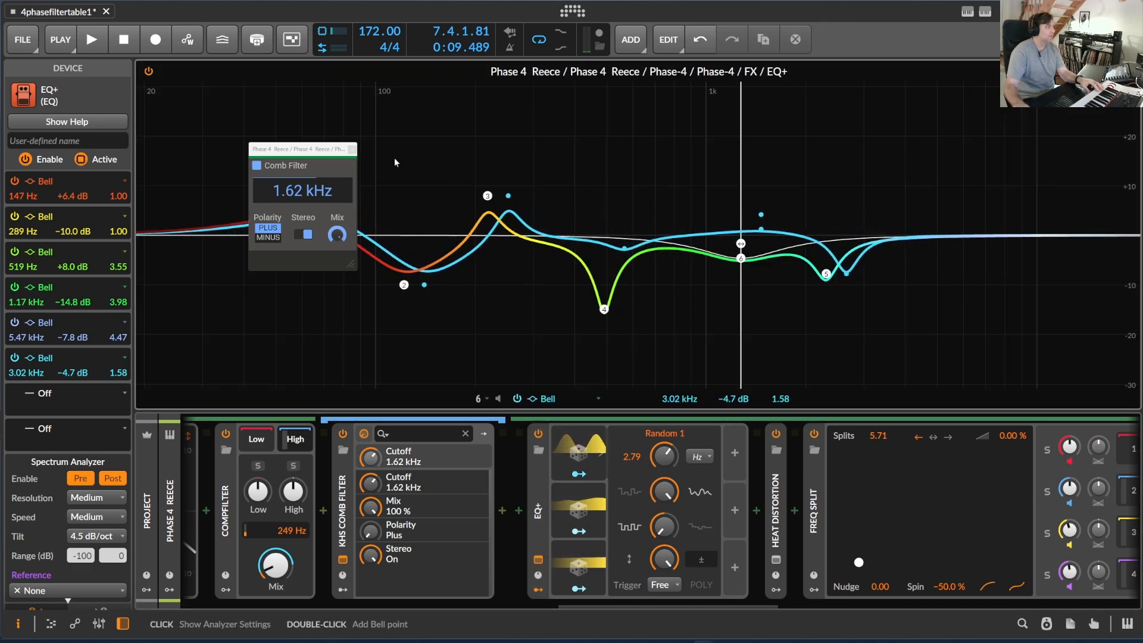
drag(302, 150, 68, 353)
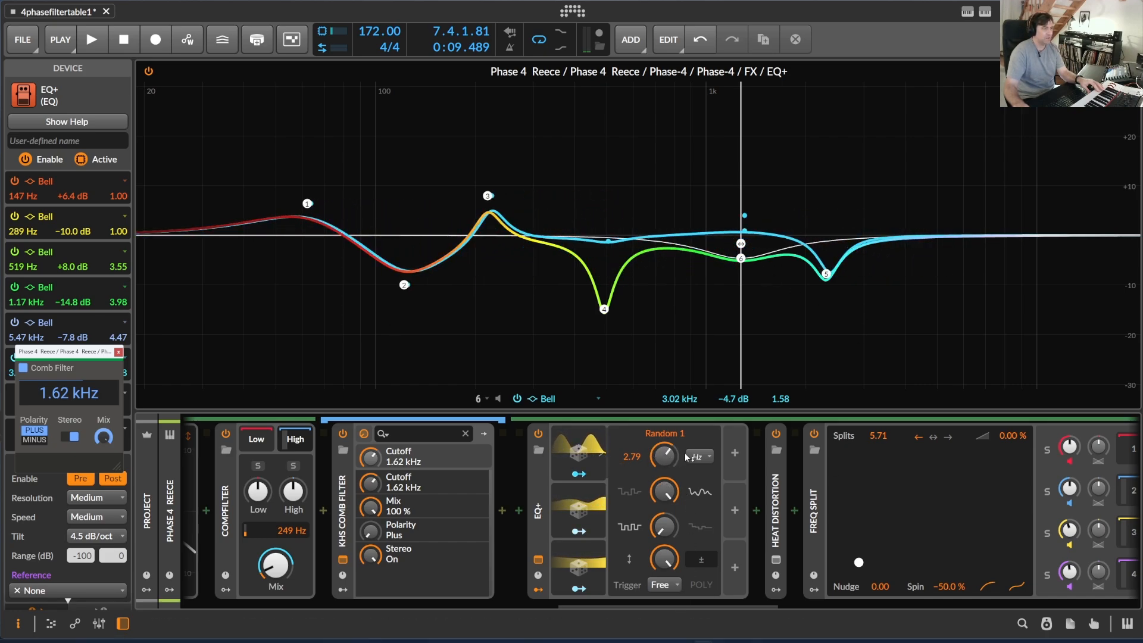
Step: Examine the EQ+'s Random 1, Random 2 and Random 3 modulators and the parameter each one modulates
click(602, 455)
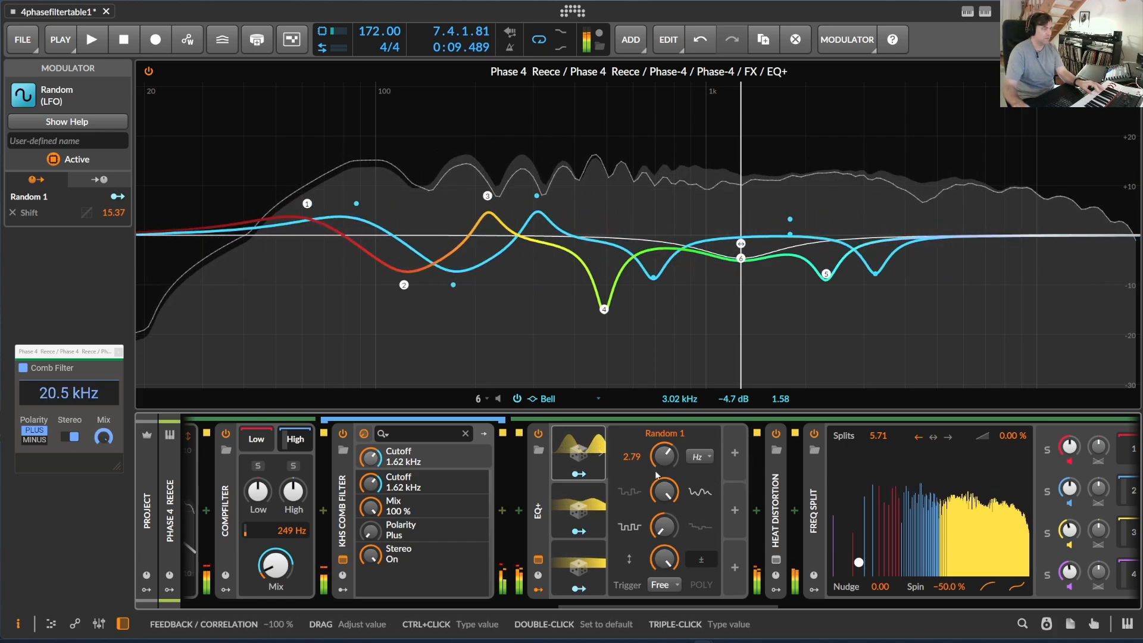
click(603, 510)
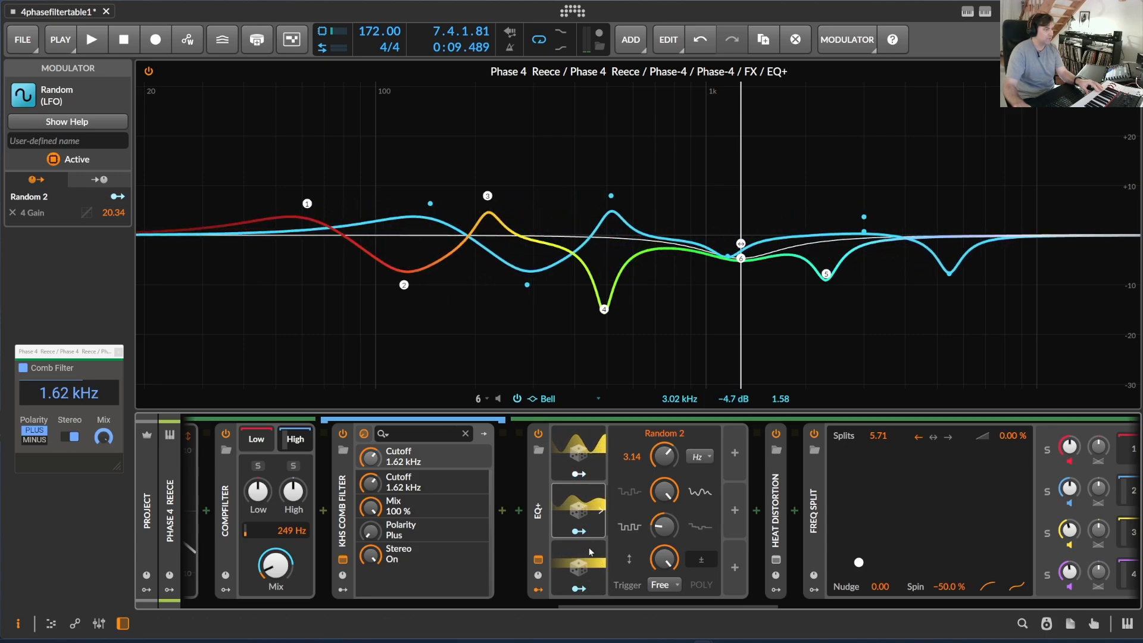
click(602, 570)
click(601, 571)
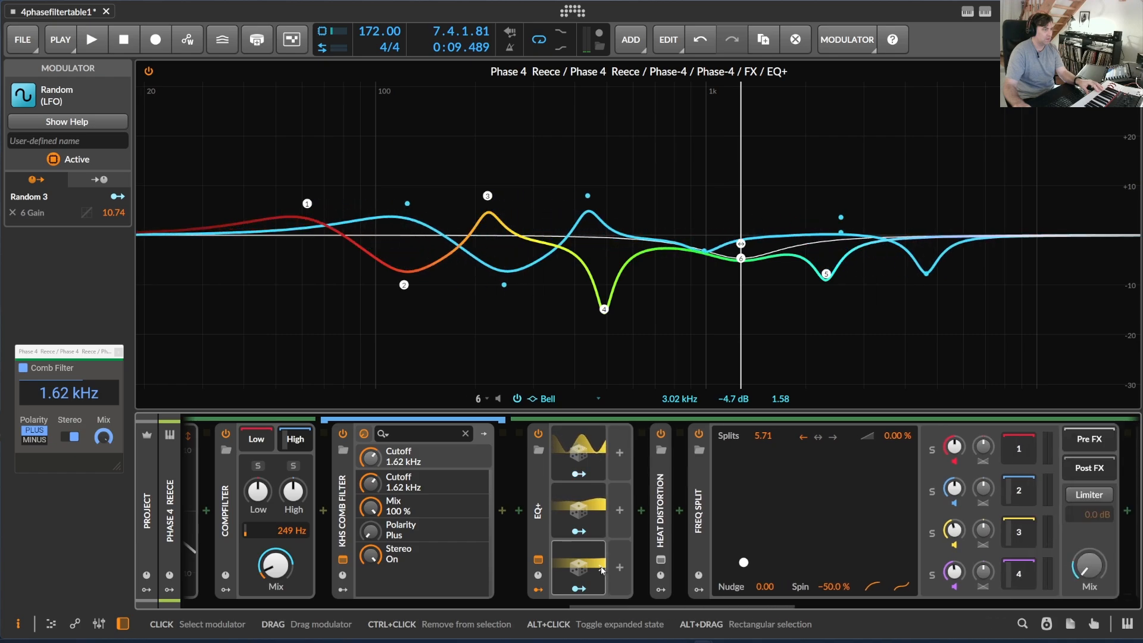
click(601, 570)
click(601, 570)
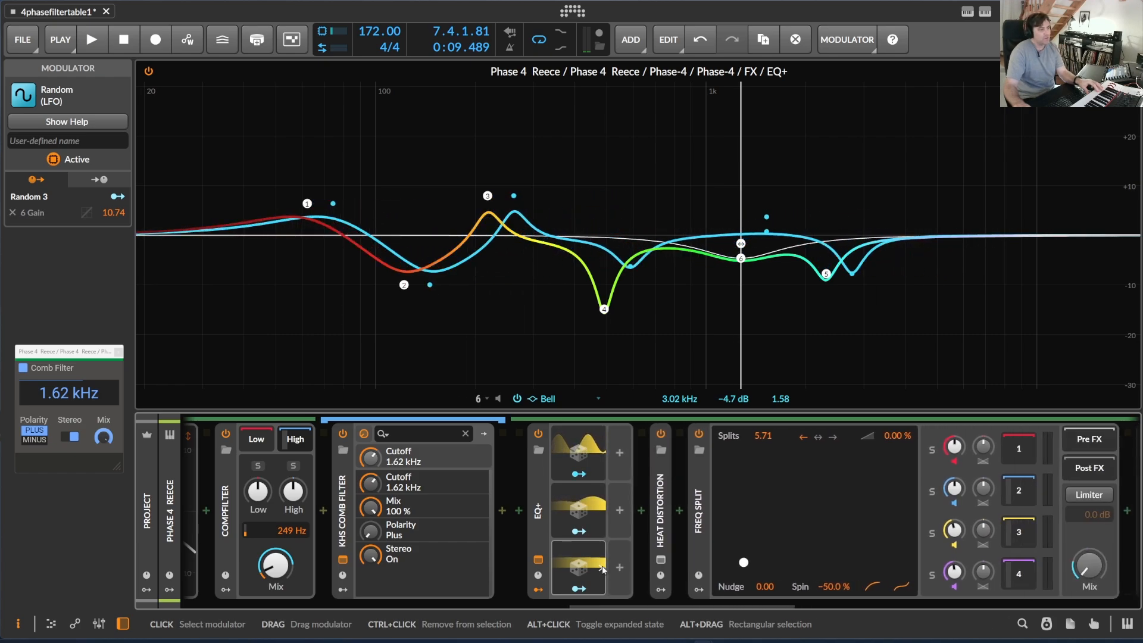
Step: Show the Heat Distortion device's Grid patch in the expanded view
click(660, 560)
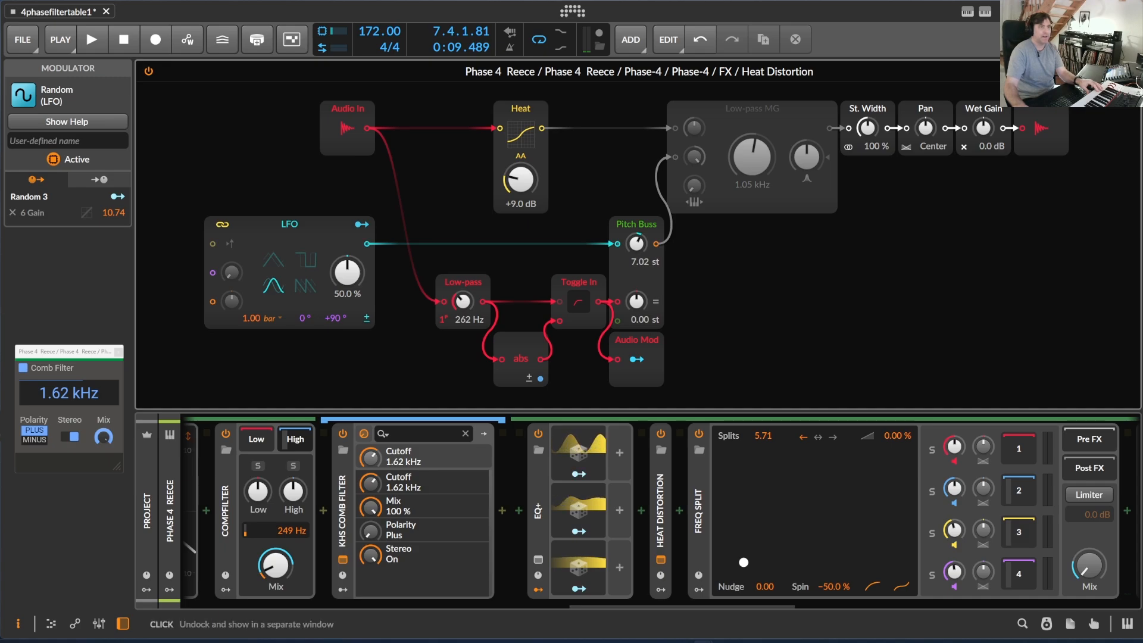
Step: Close the Heat Distortion Grid patch, expand the device in the chain, and bypass and re-enable it to hear its effect
click(660, 560)
double_click(662, 474)
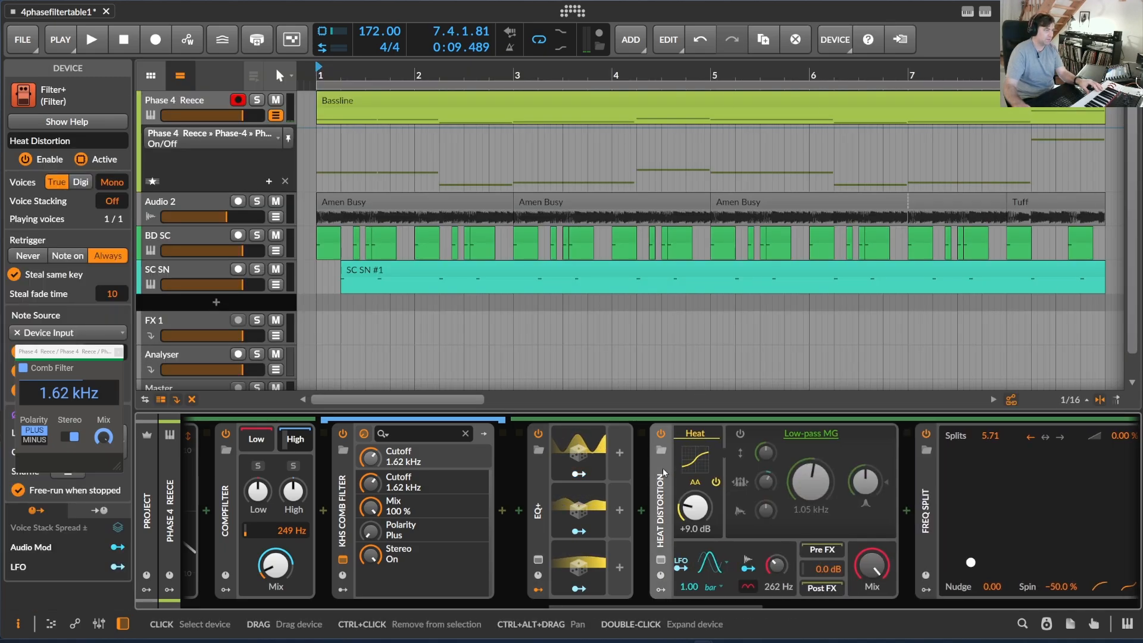
drag(579, 607, 611, 622)
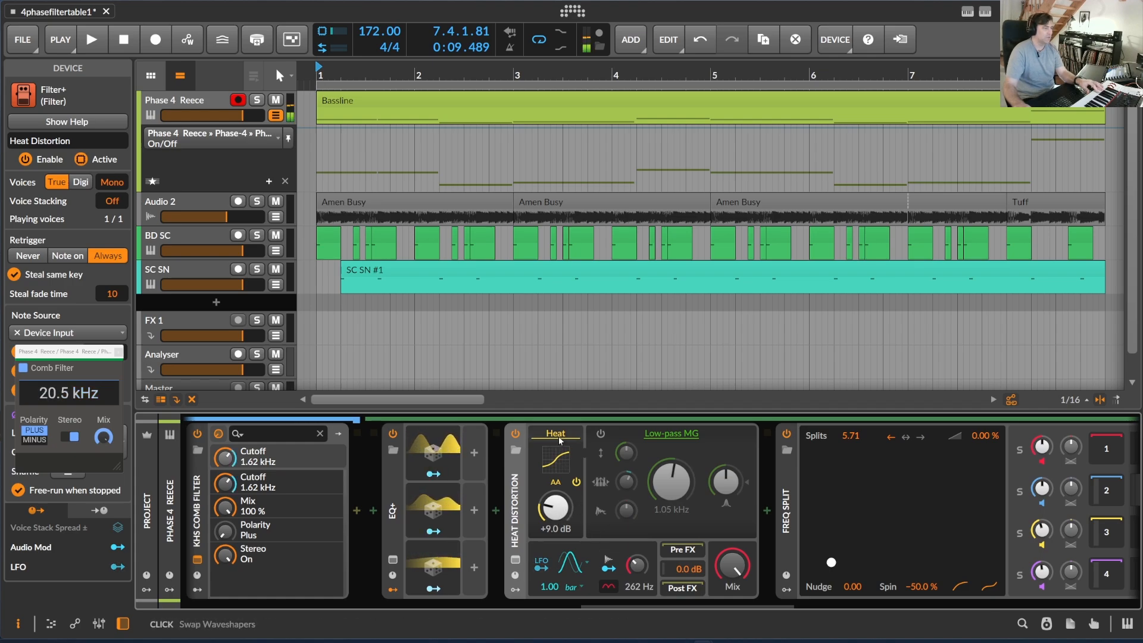
click(516, 434)
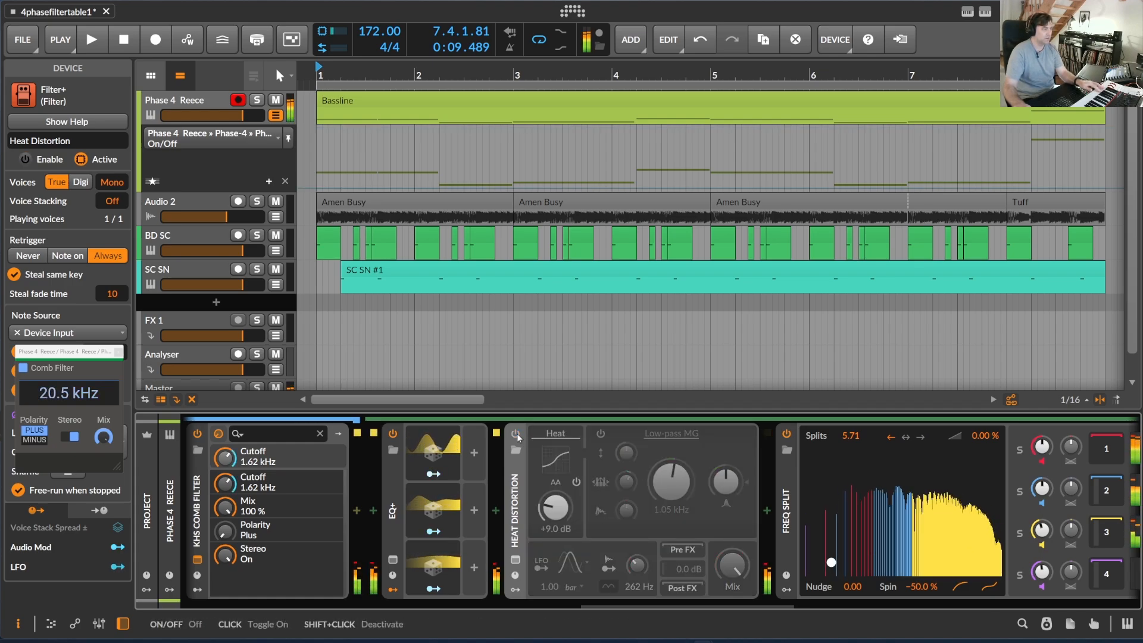
click(515, 434)
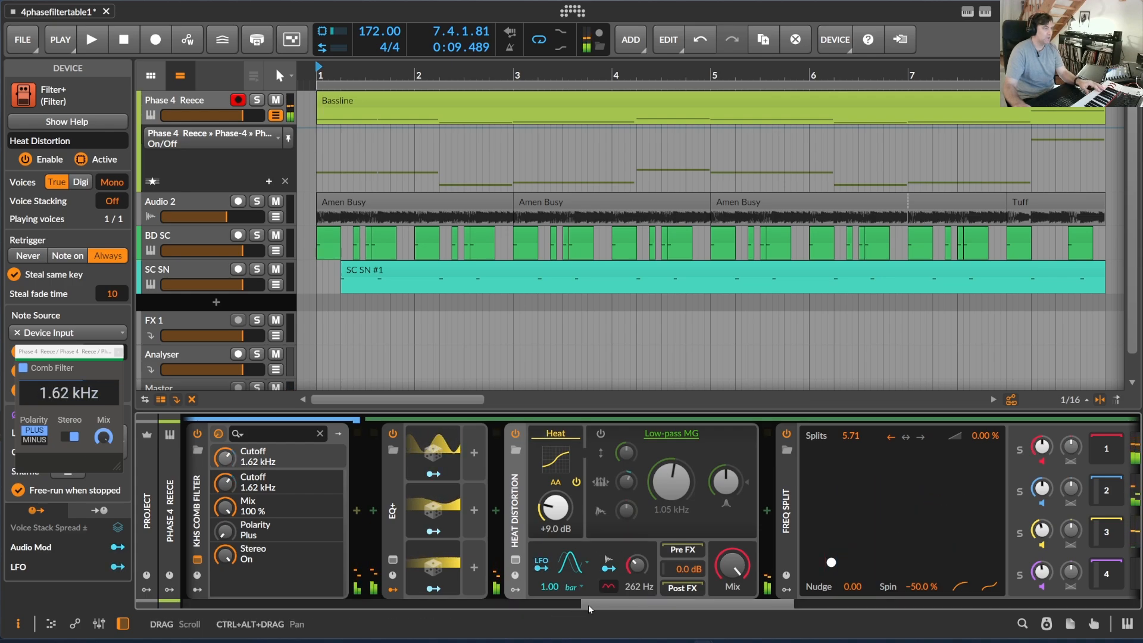
Step: Select the Freq Split and show the device chains of its bands 2 and 3
drag(590, 607, 685, 618)
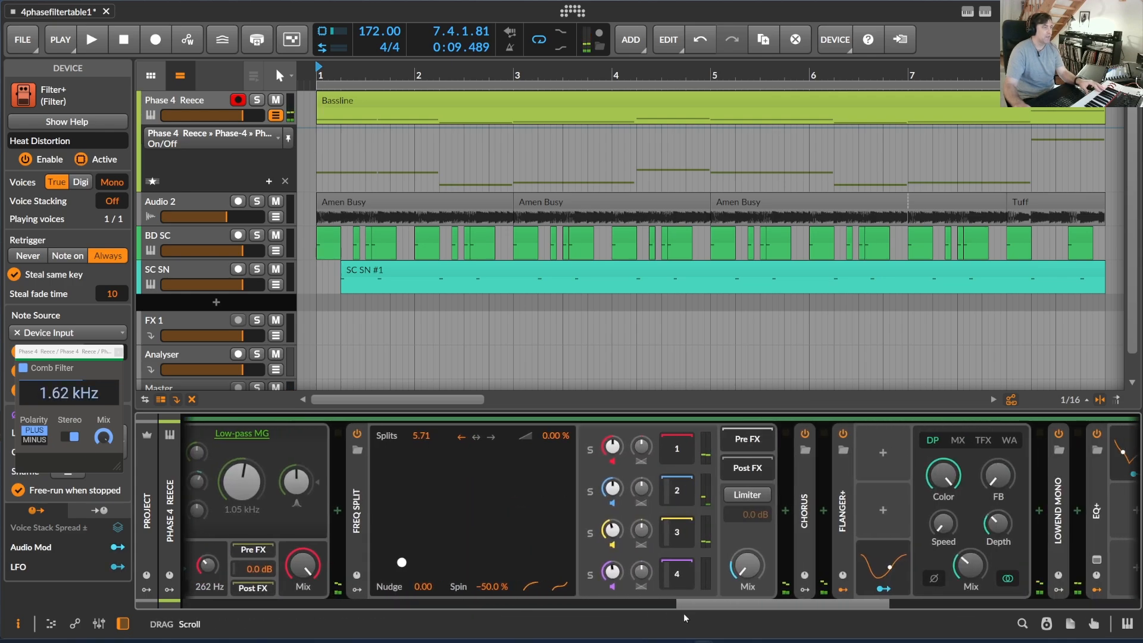
click(360, 478)
click(688, 492)
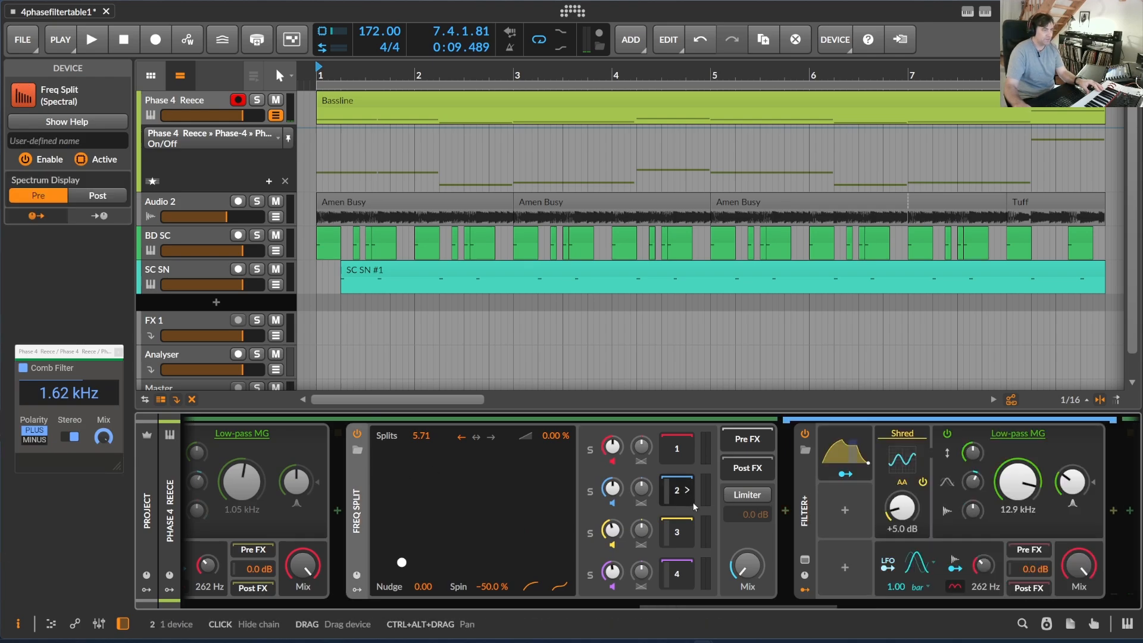
click(687, 534)
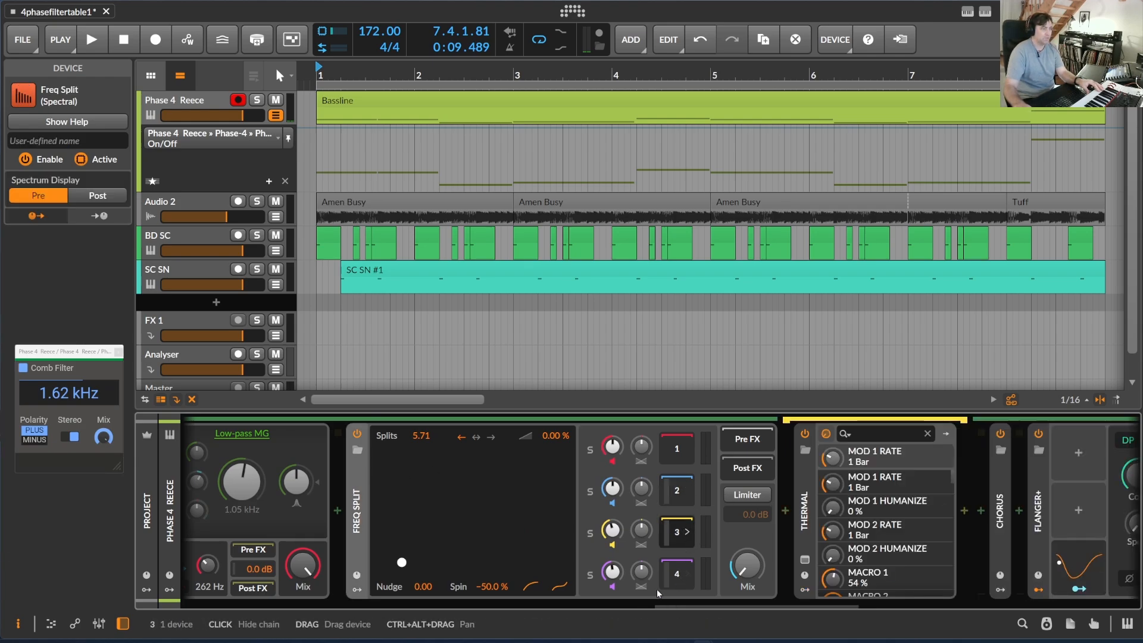
Step: Open the plug-in window of Thermal in the Freq Split's band 3 chain and move it fully into view
drag(677, 606, 720, 613)
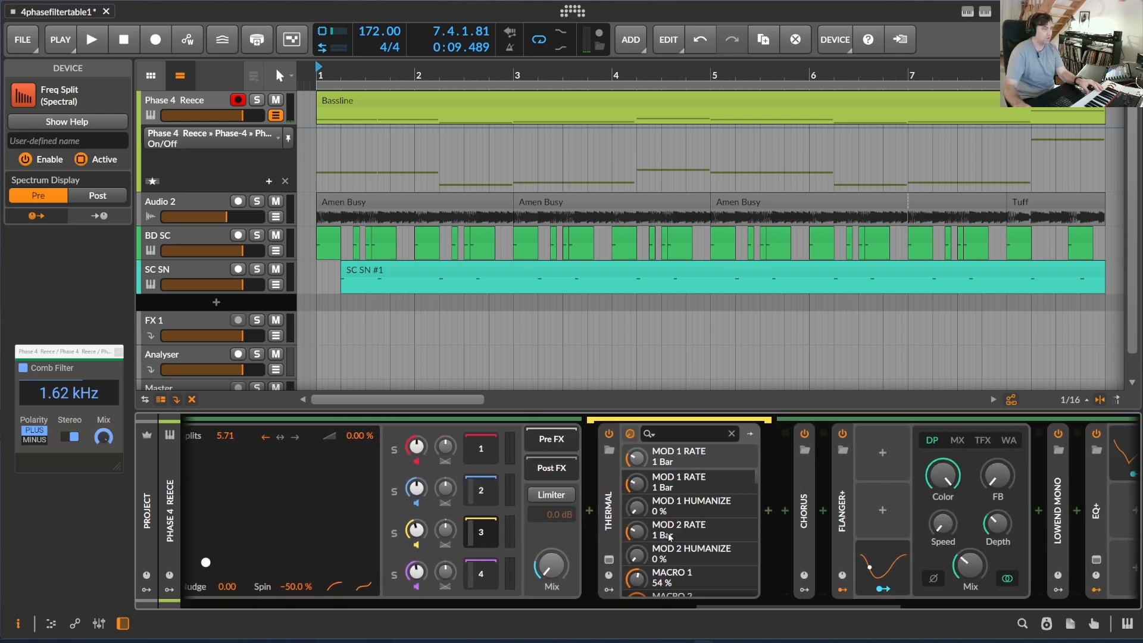
click(609, 560)
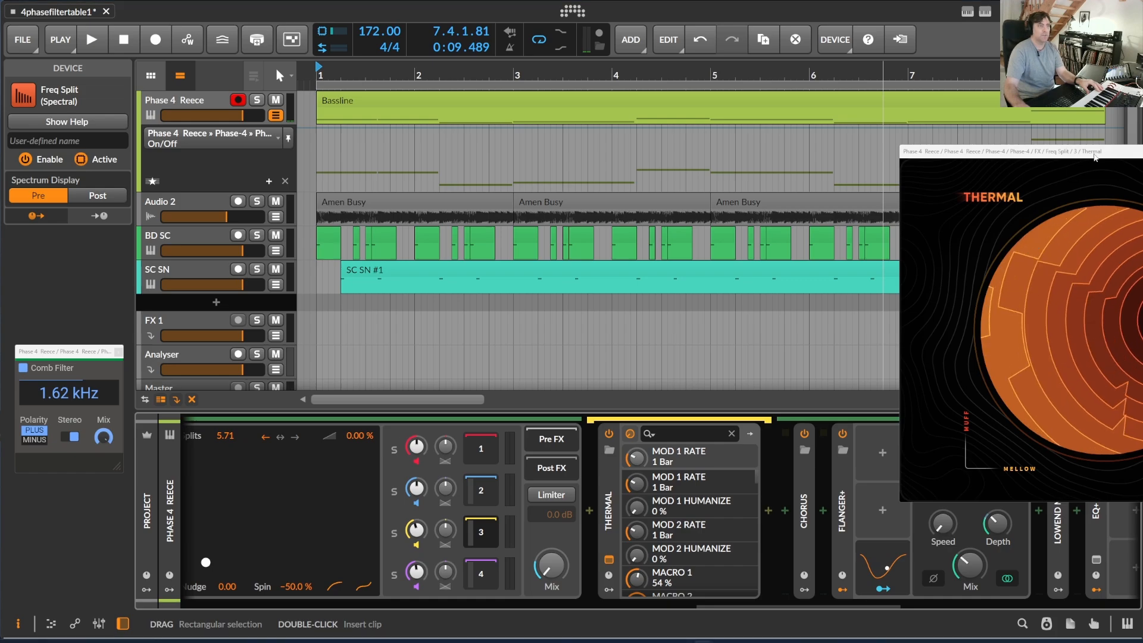
drag(1090, 147, 302, 34)
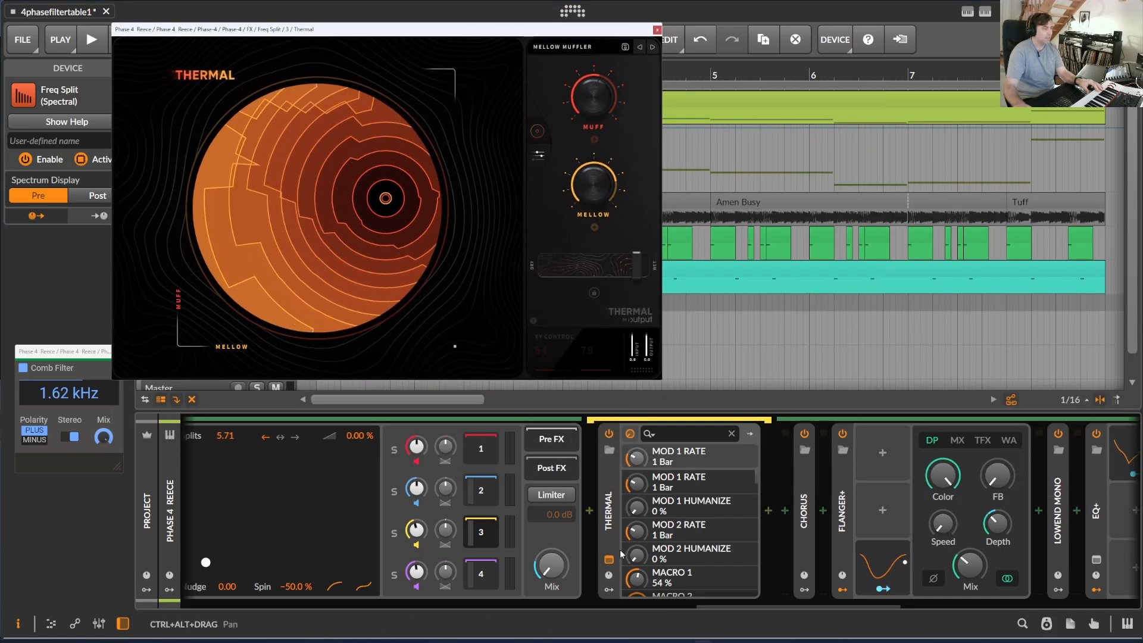
Step: Audition the Freq Split by sweeping the patch's Spectral Mix and Spectral Spin macros, leaving Spectral Mix at a low amount
drag(722, 610, 665, 609)
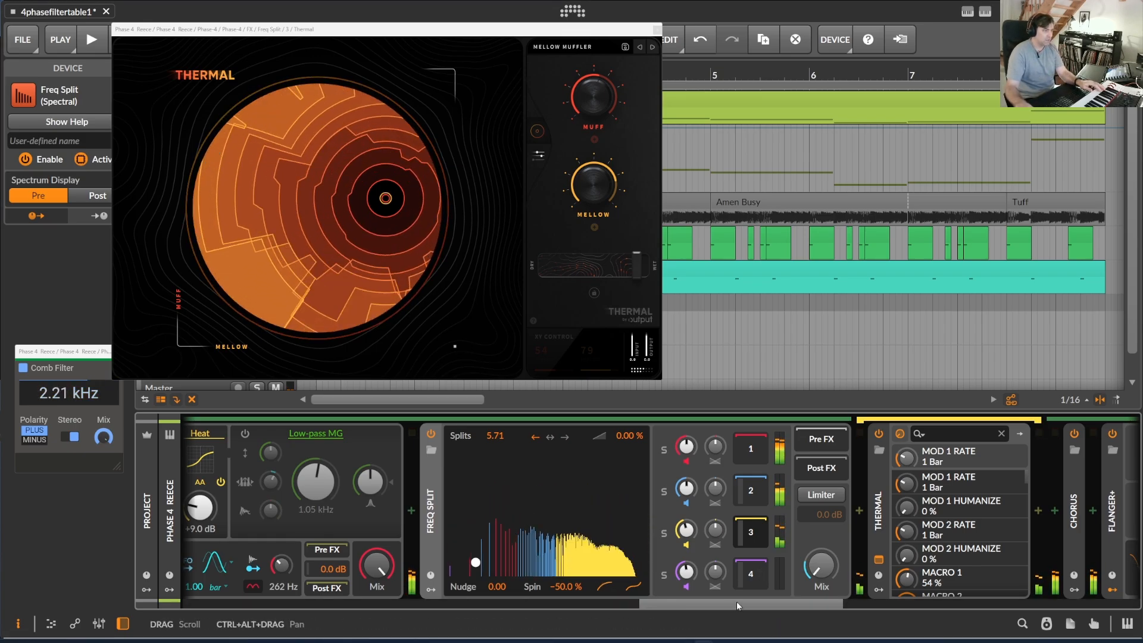
drag(737, 605, 703, 631)
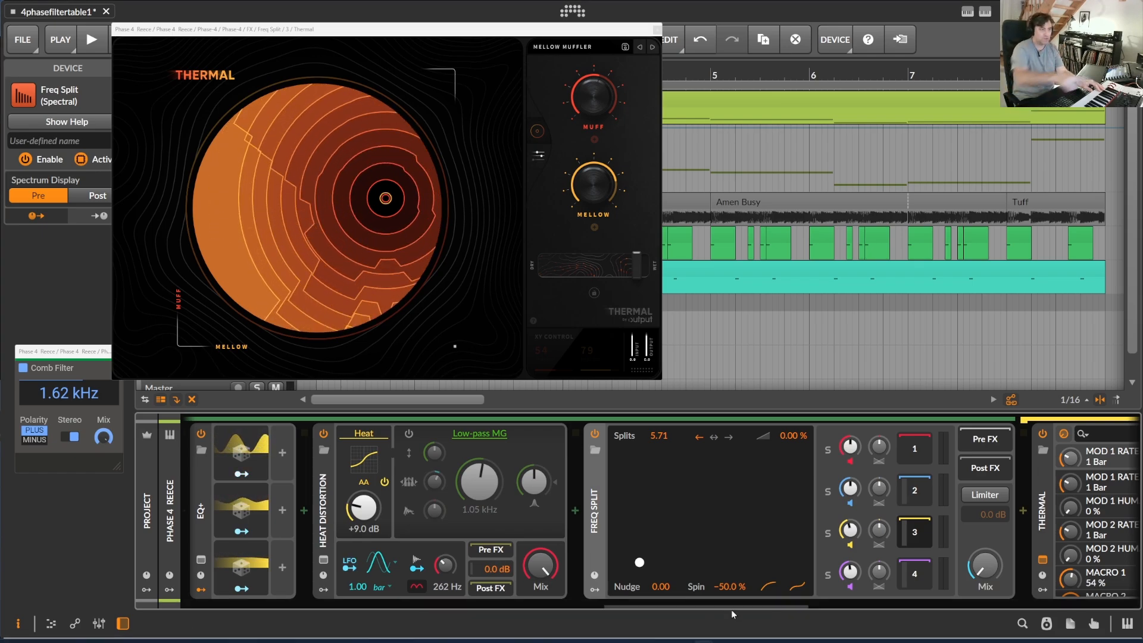
drag(753, 607, 333, 598)
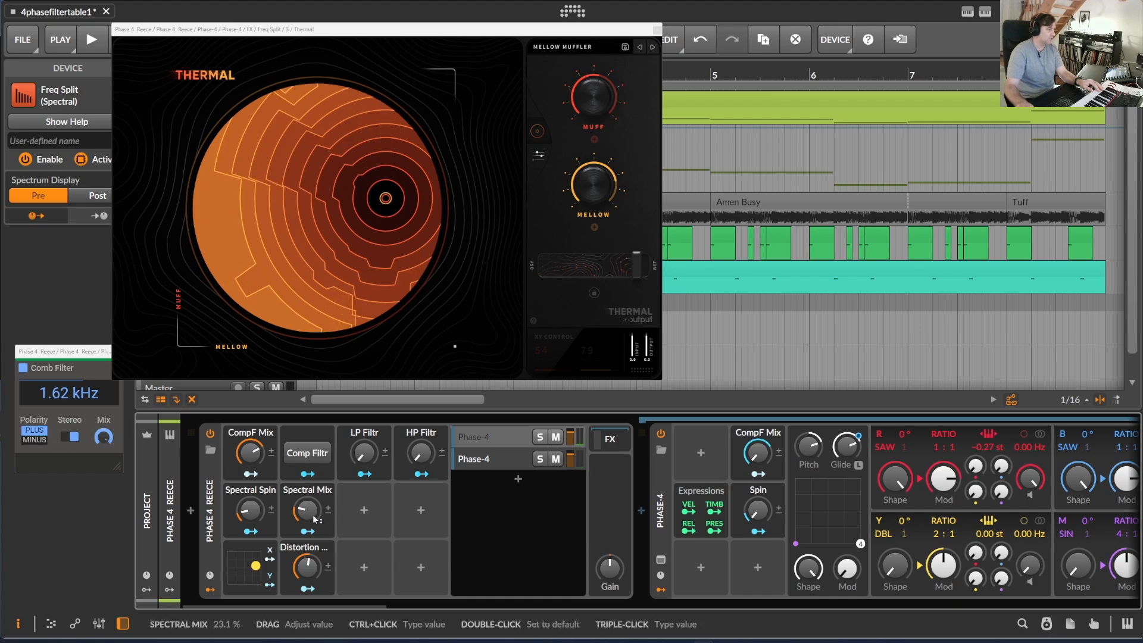
drag(316, 519, 250, 507)
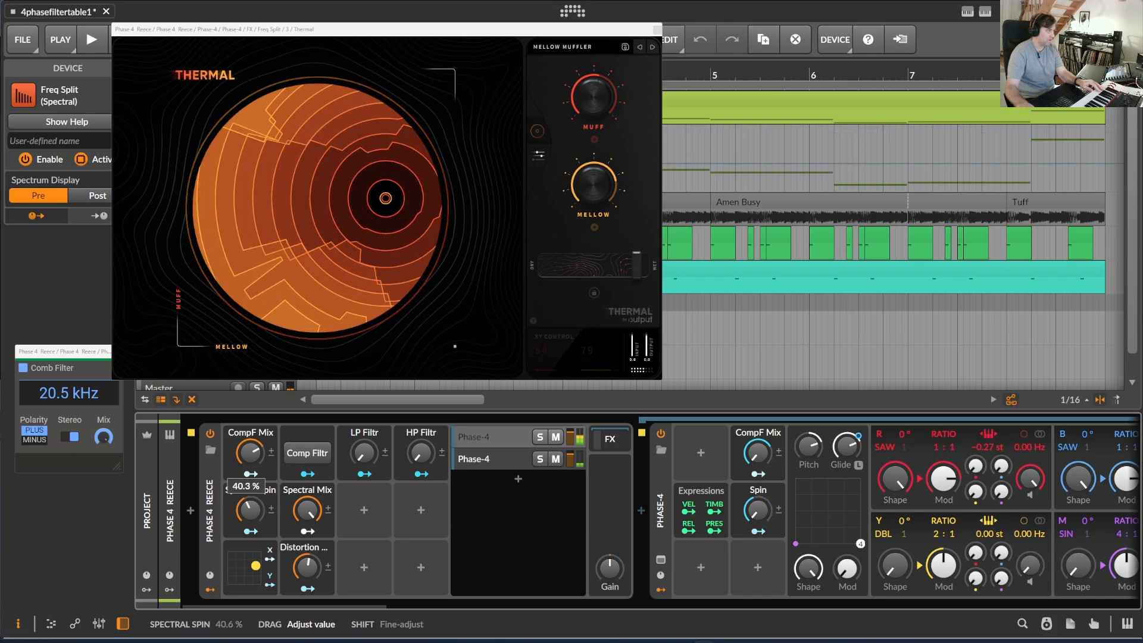
mouse_move(250, 509)
mouse_down()
mouse_move(307, 537)
mouse_move(307, 585)
mouse_move(250, 541)
mouse_move(250, 516)
mouse_up()
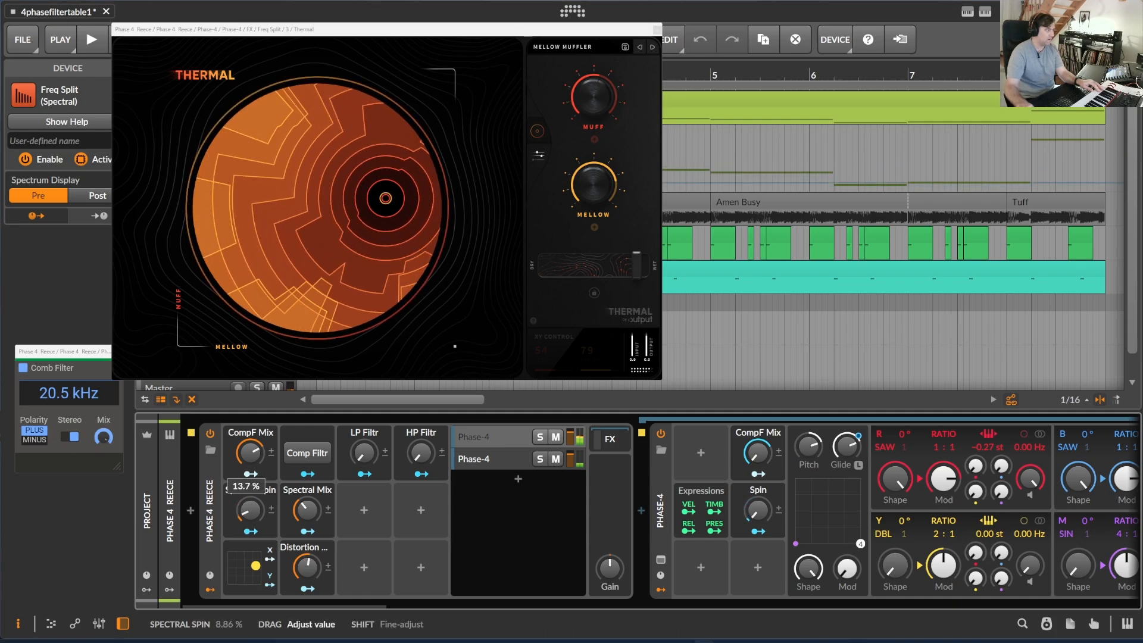
drag(250, 510, 250, 545)
drag(307, 510, 307, 507)
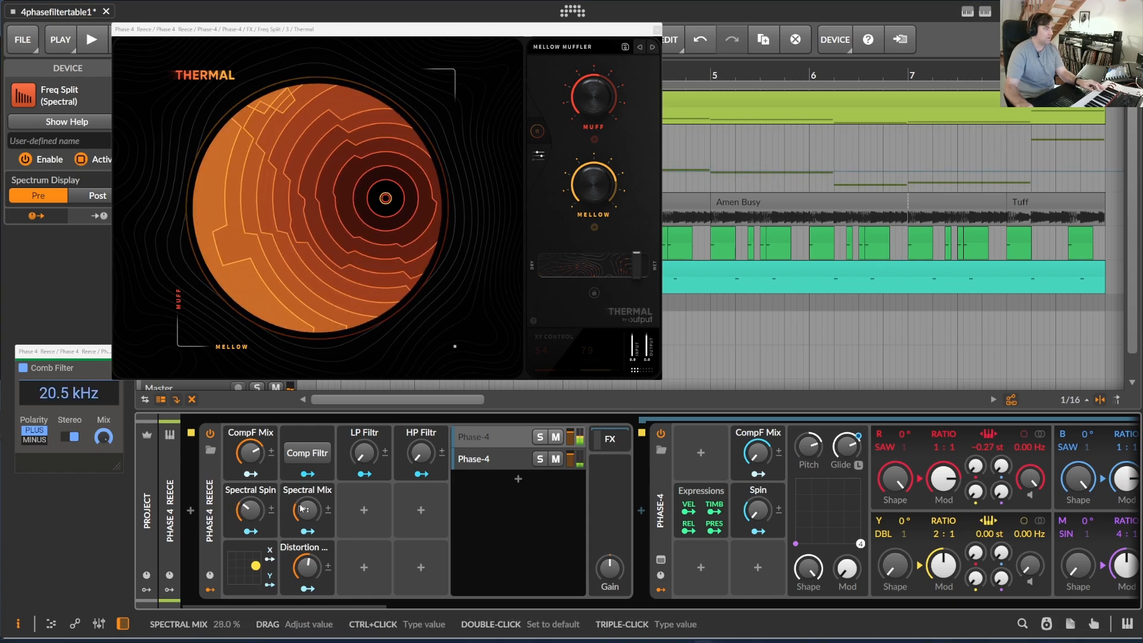
drag(236, 507, 235, 505)
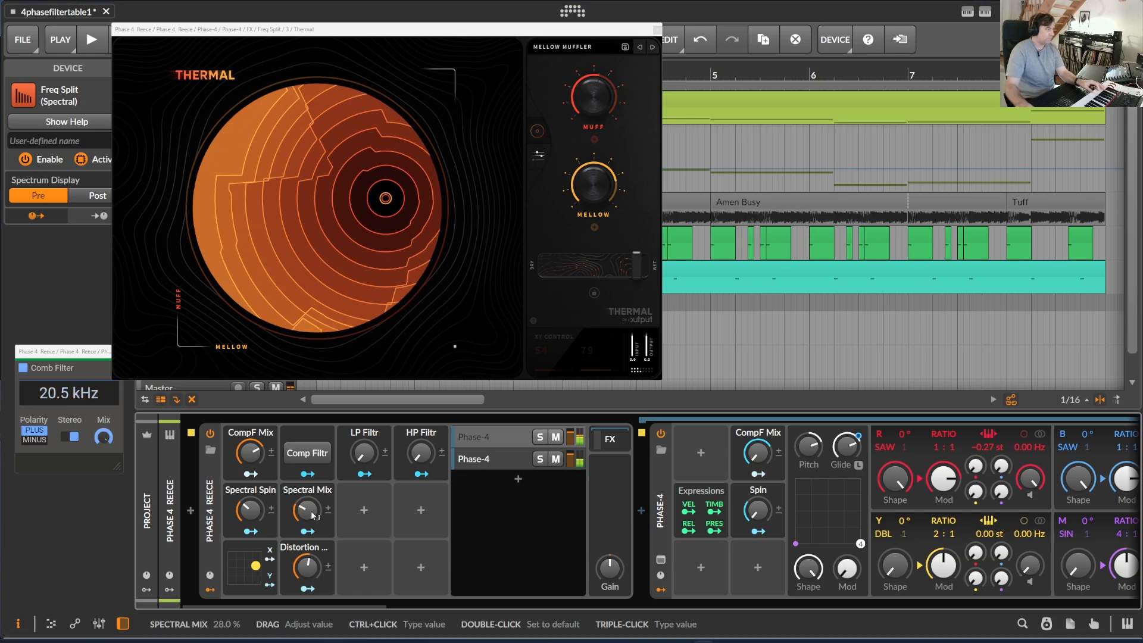
mouse_move(374, 608)
mouse_down()
mouse_move(385, 609)
mouse_move(363, 609)
mouse_up()
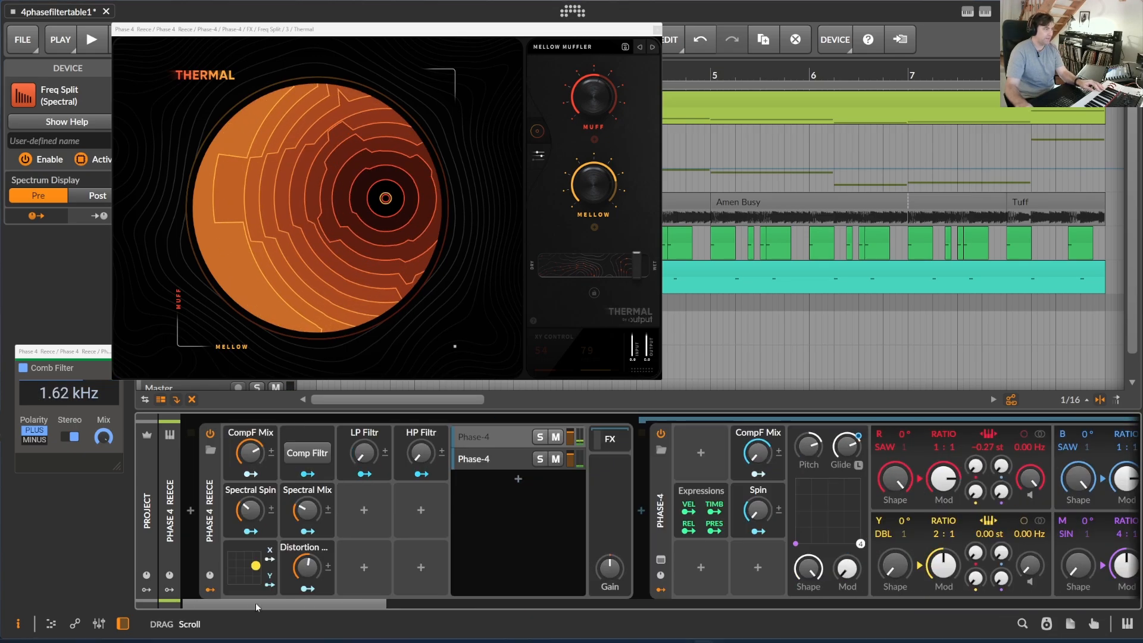
drag(307, 510, 307, 503)
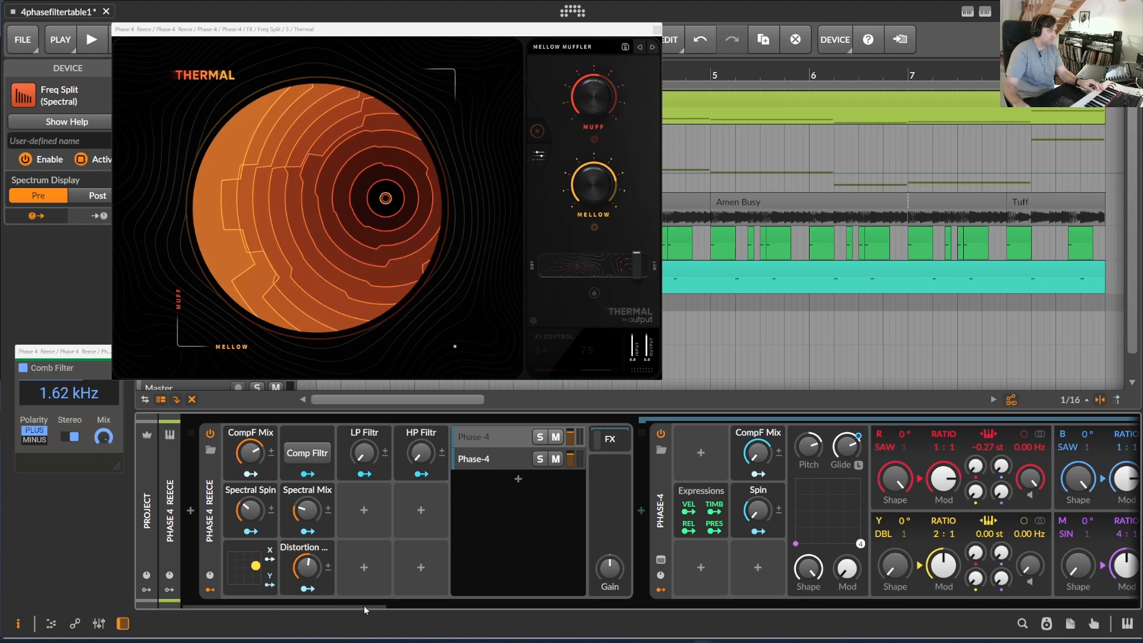
Step: Expand the Chorus container in the FX chain and show the Chorus+ in its Mid band
drag(365, 607, 913, 612)
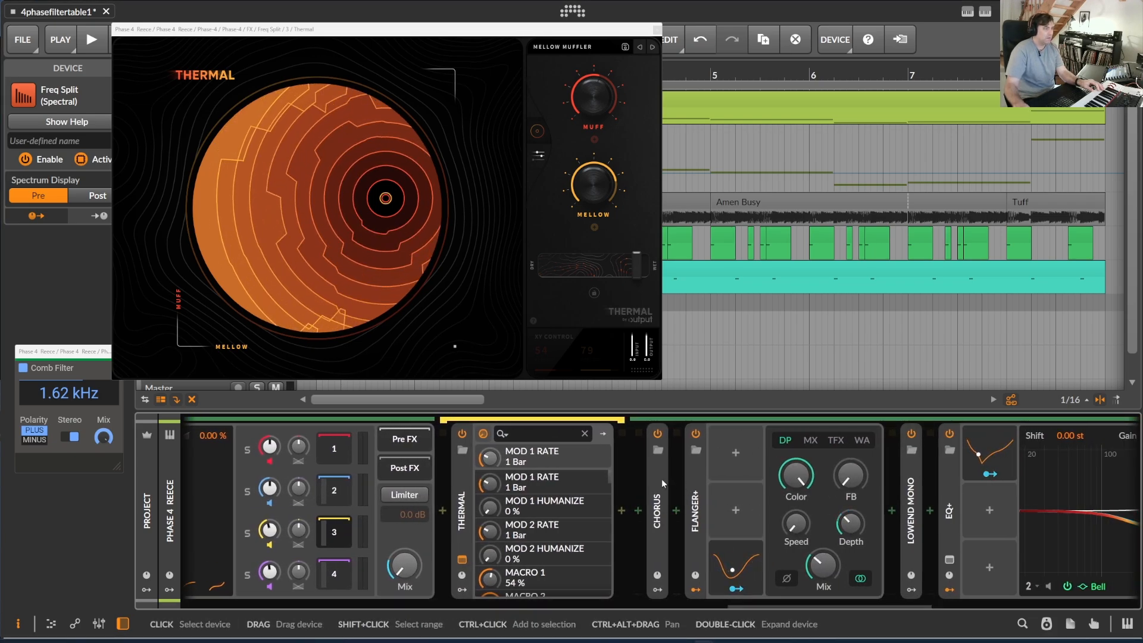
drag(783, 602, 853, 619)
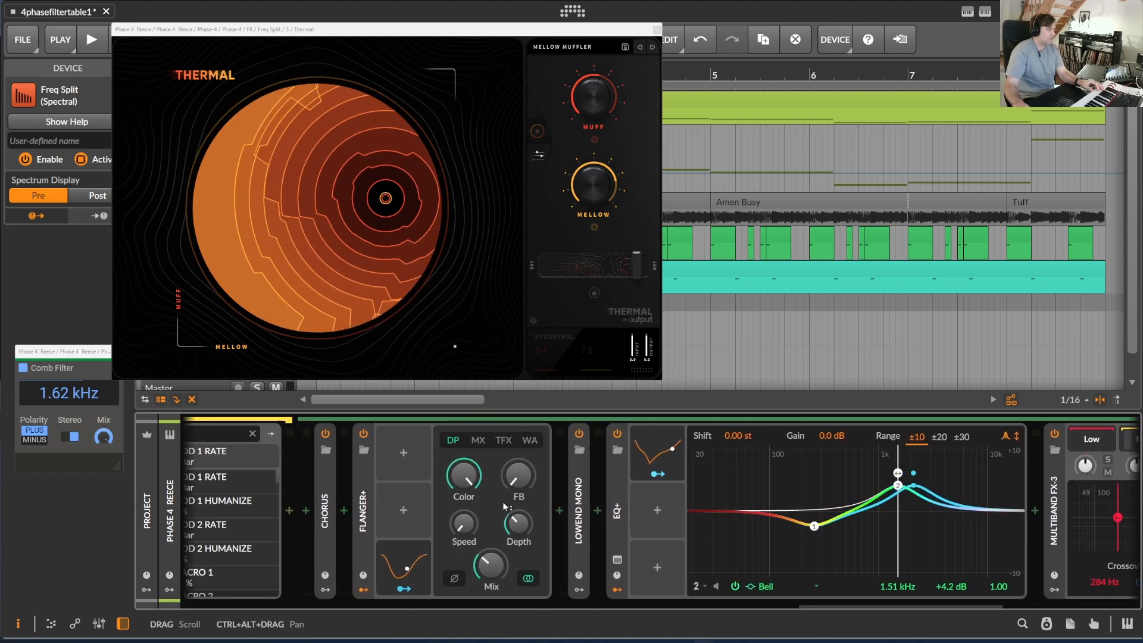
click(330, 476)
double_click(330, 477)
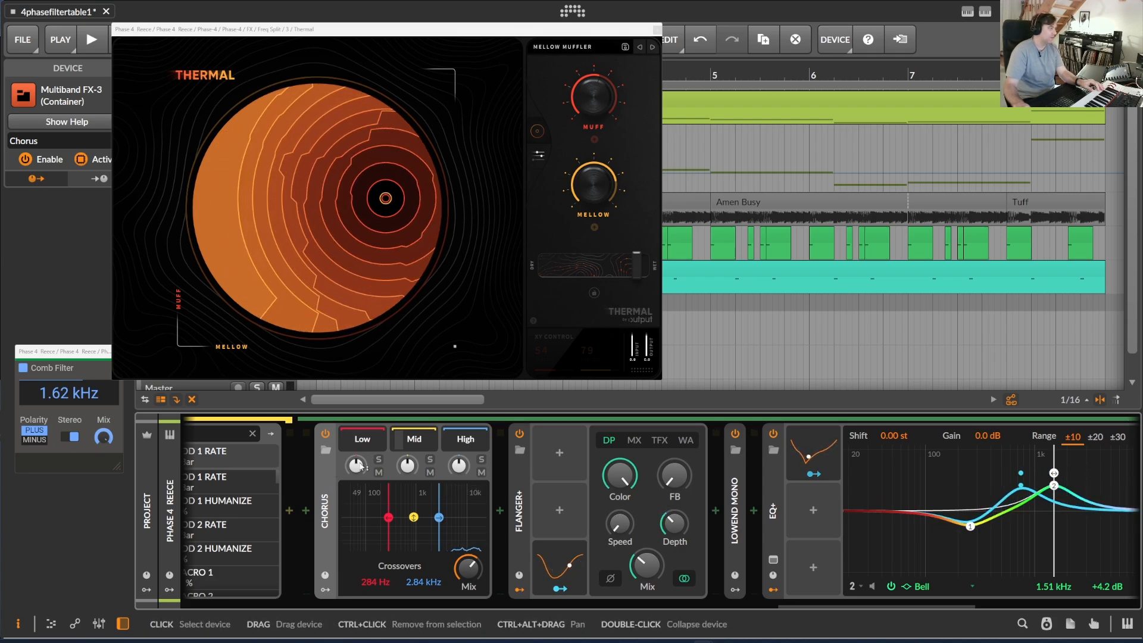
click(431, 439)
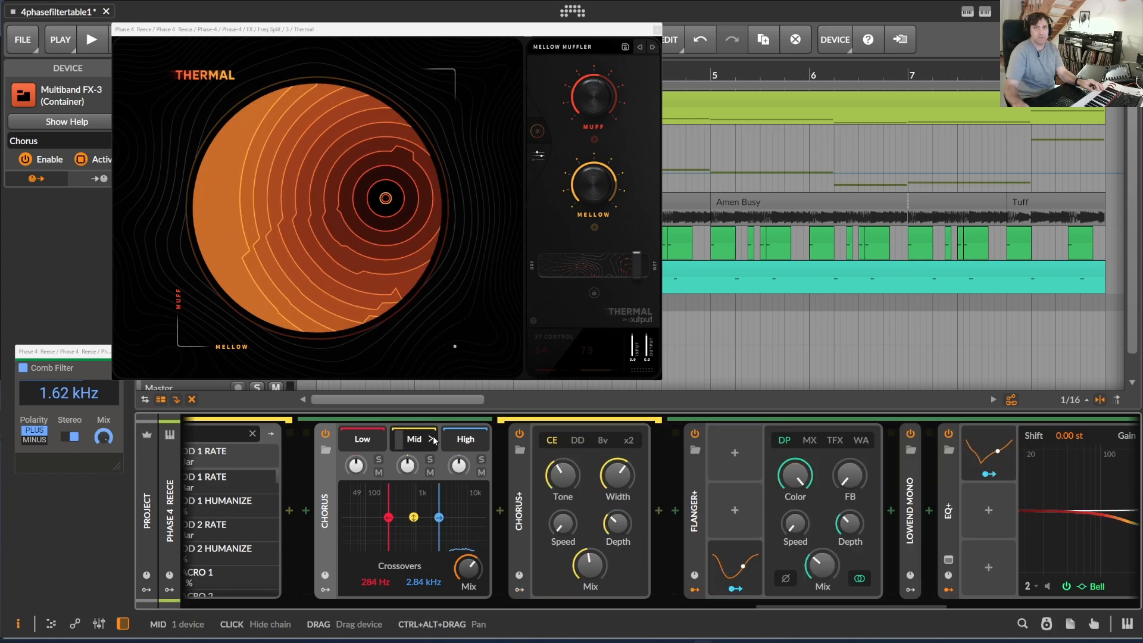
Step: Bypass and re-enable the Chorus container to hear its effect, and raise the Mix of the Chorus+ slightly
click(325, 436)
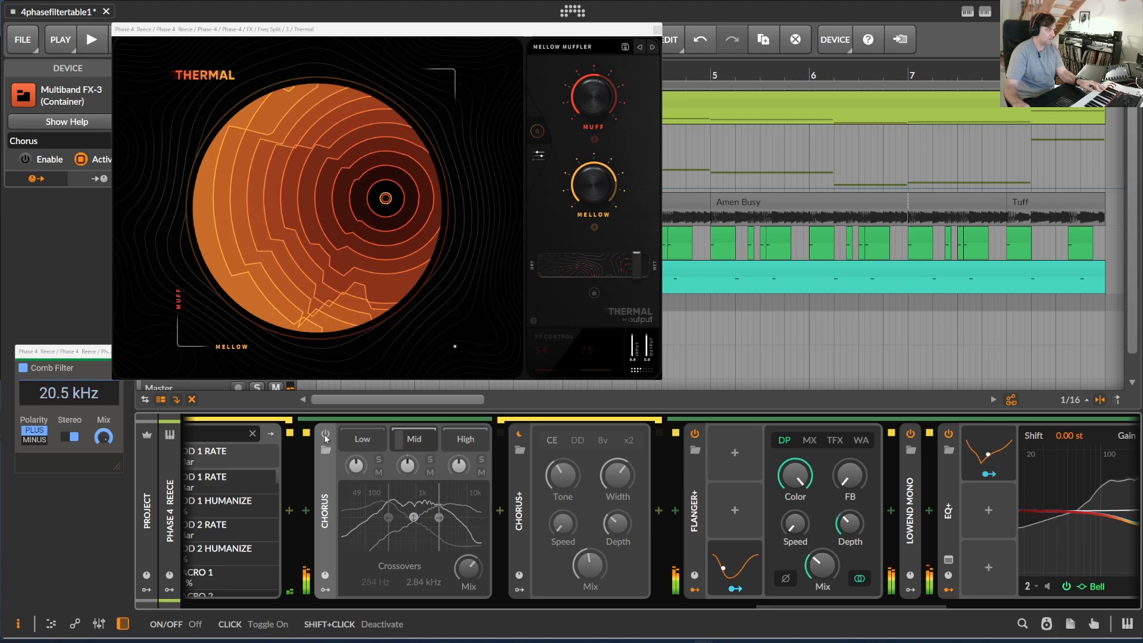
click(325, 436)
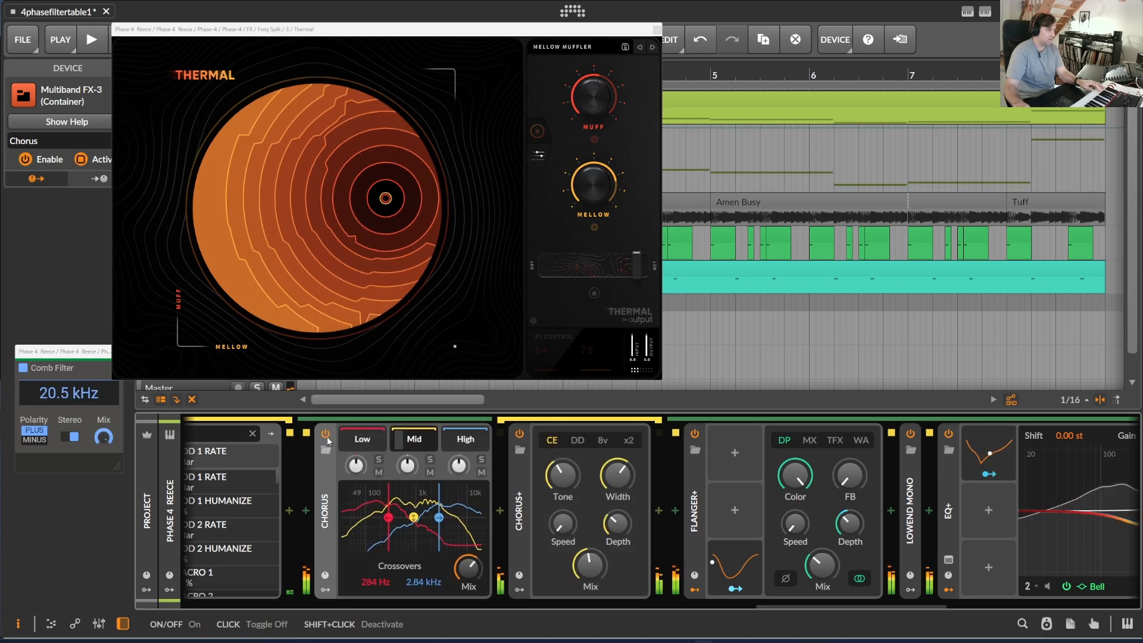
mouse_move(590, 566)
mouse_down()
mouse_move(590, 502)
mouse_move(590, 621)
mouse_move(590, 550)
mouse_up()
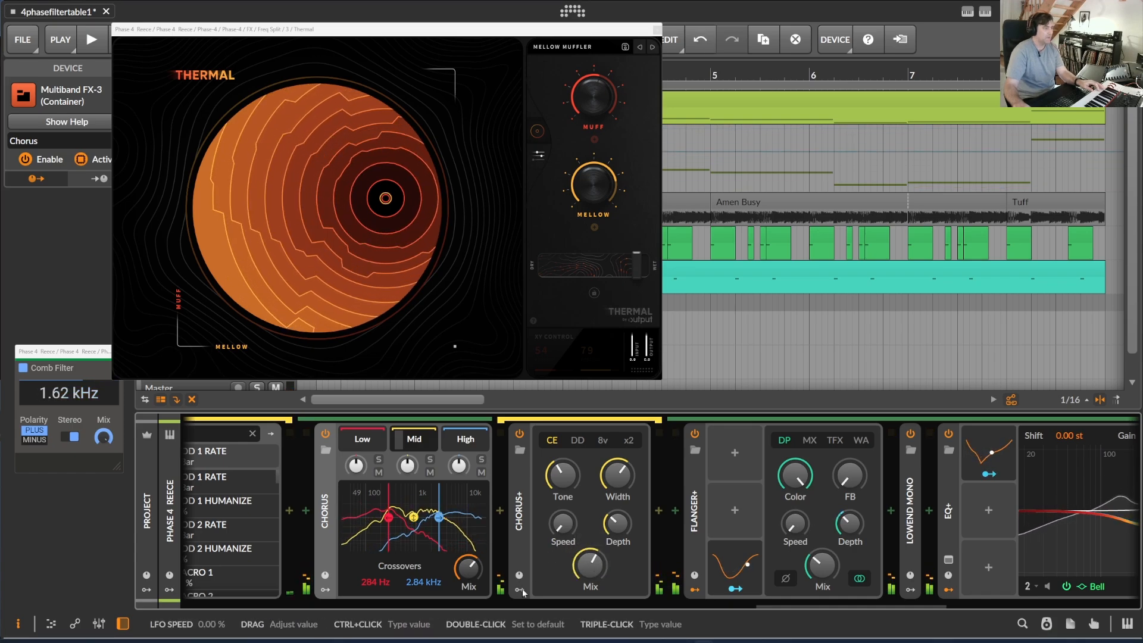
Step: Show the settings of the Flanger+'s LFO modulator, and bypass and re-enable the Flanger+ to hear its effect
drag(772, 602, 799, 606)
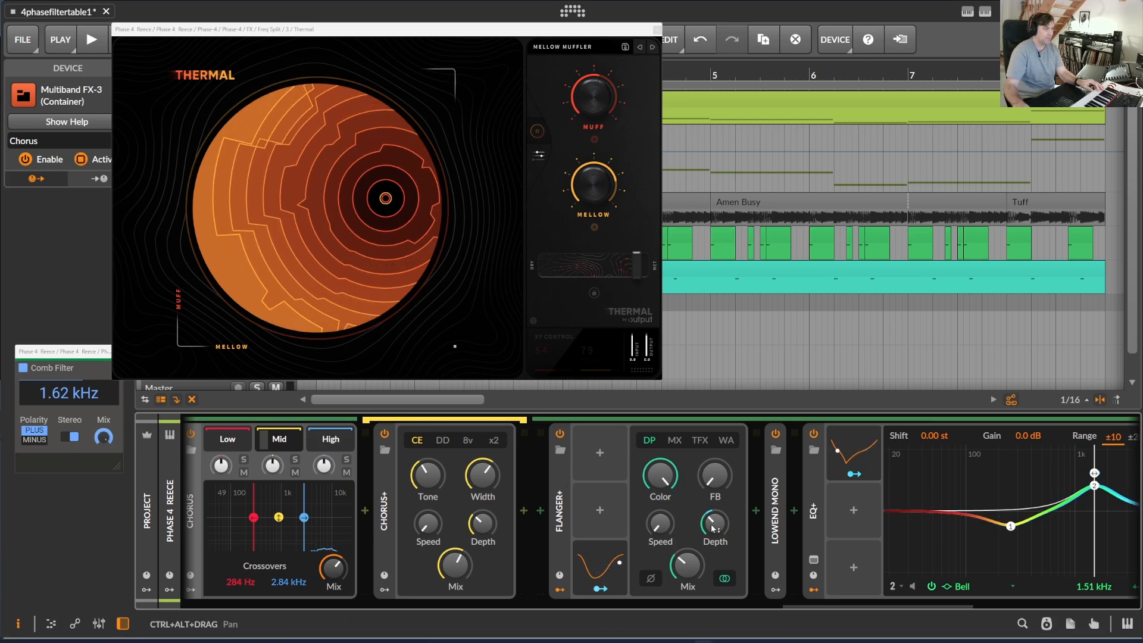
click(623, 570)
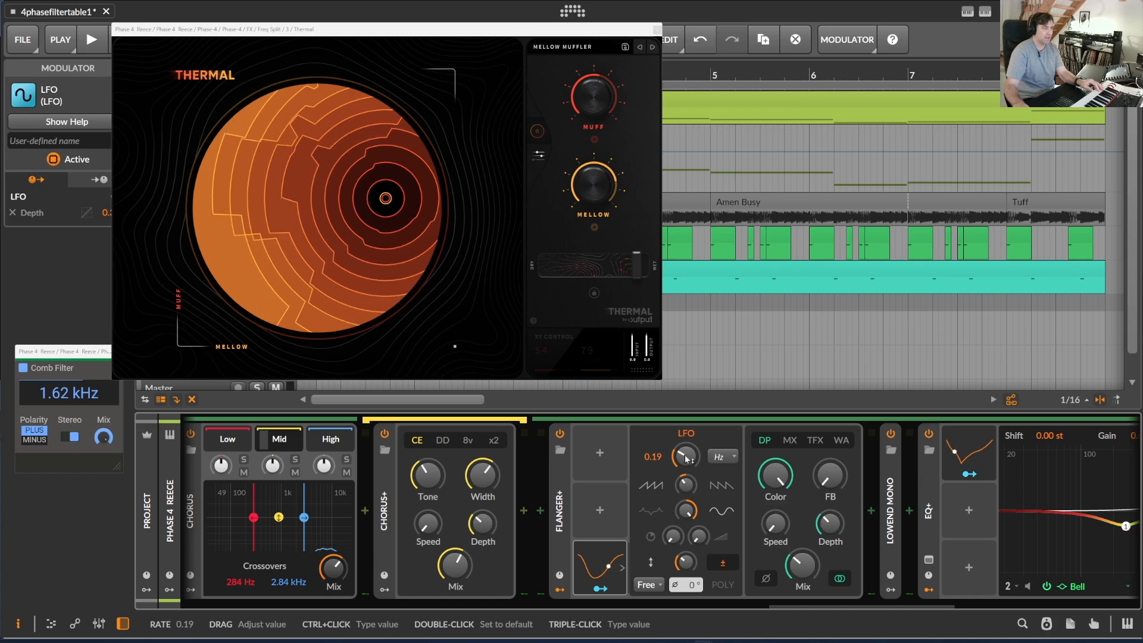
drag(799, 606, 827, 608)
click(414, 434)
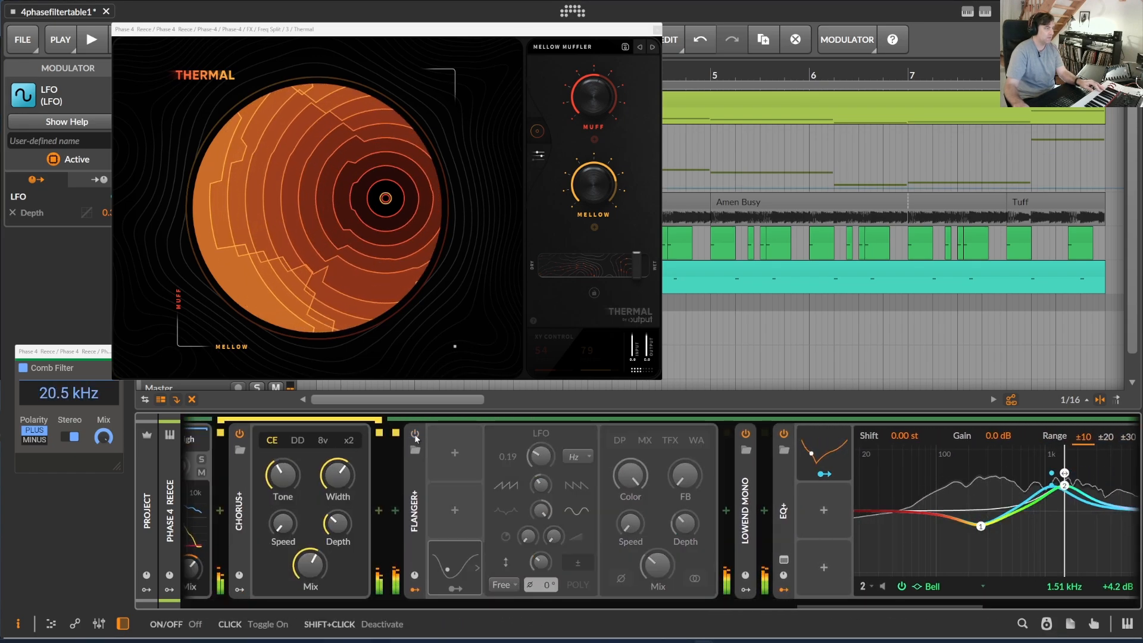
click(415, 434)
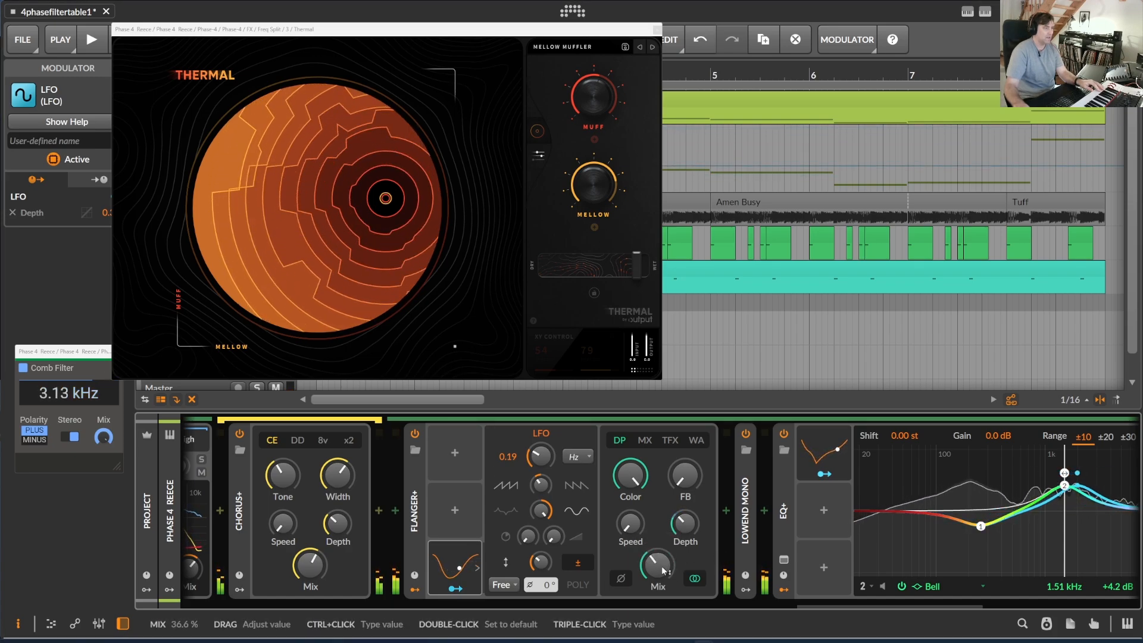
Step: Expand the Lowend Mono container, show the Tool in its Low band, and view the EQ+ that follows it
drag(804, 603, 878, 606)
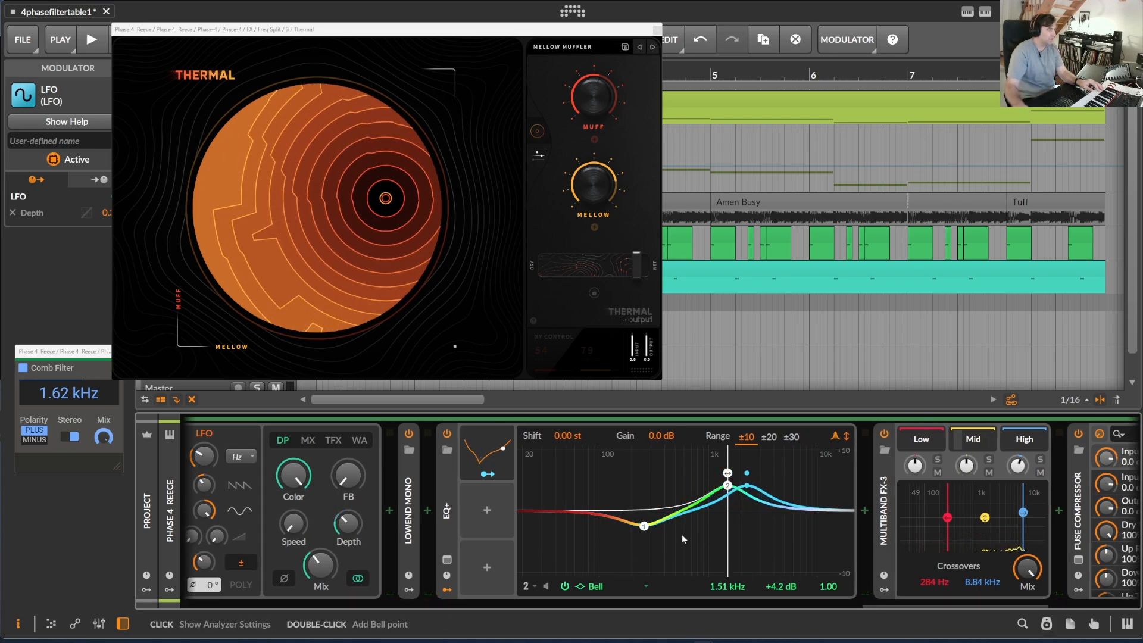
click(412, 472)
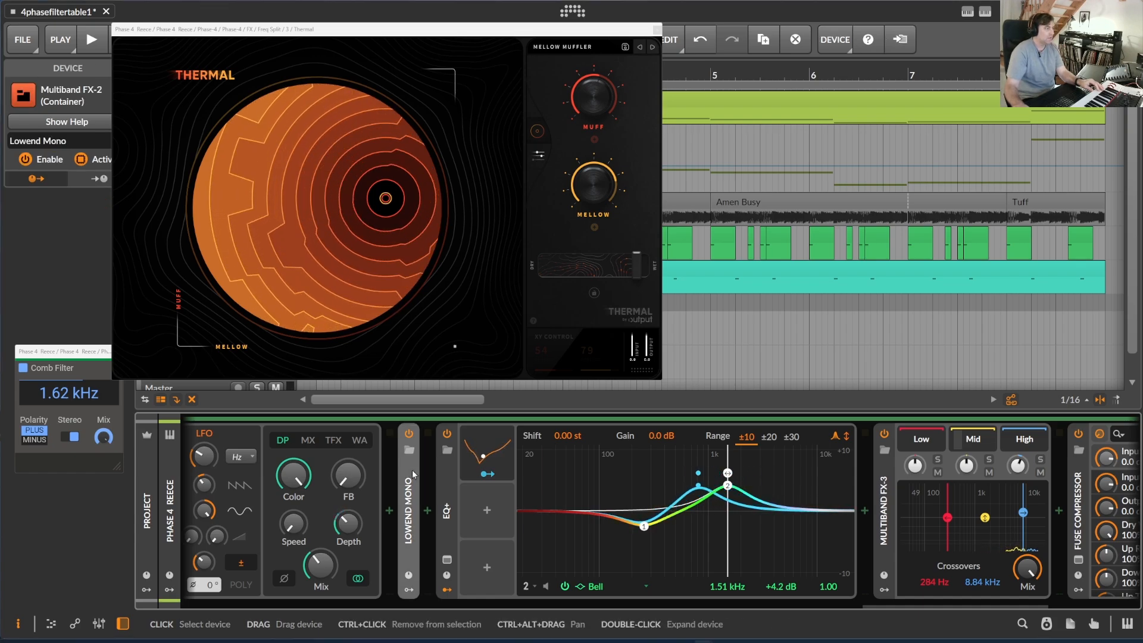
double_click(412, 472)
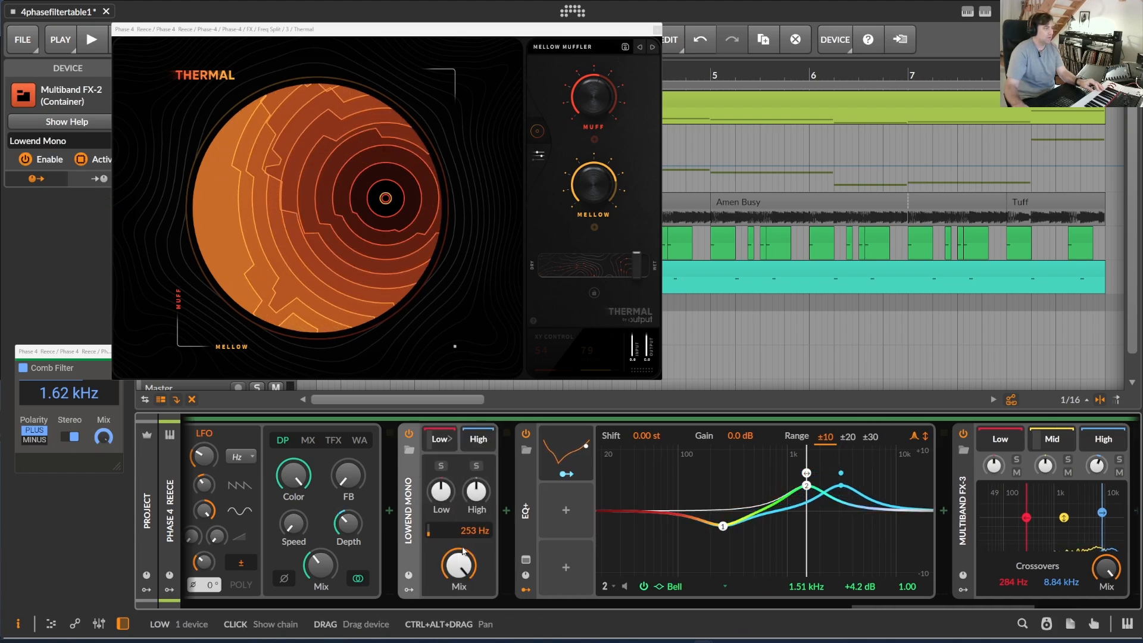
click(451, 439)
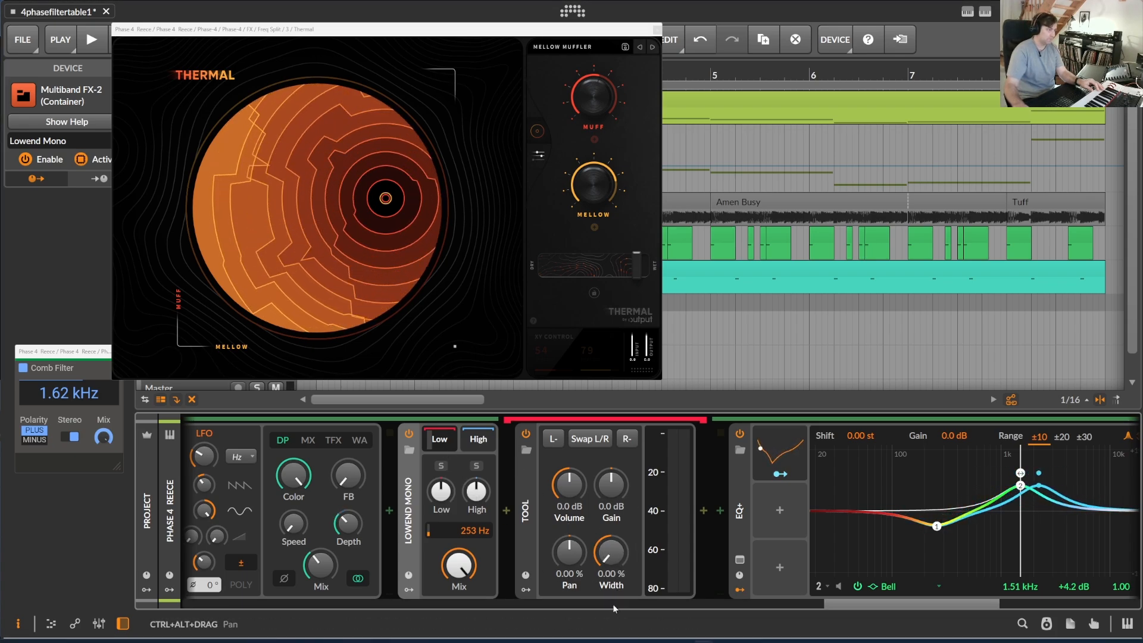
drag(846, 606, 929, 613)
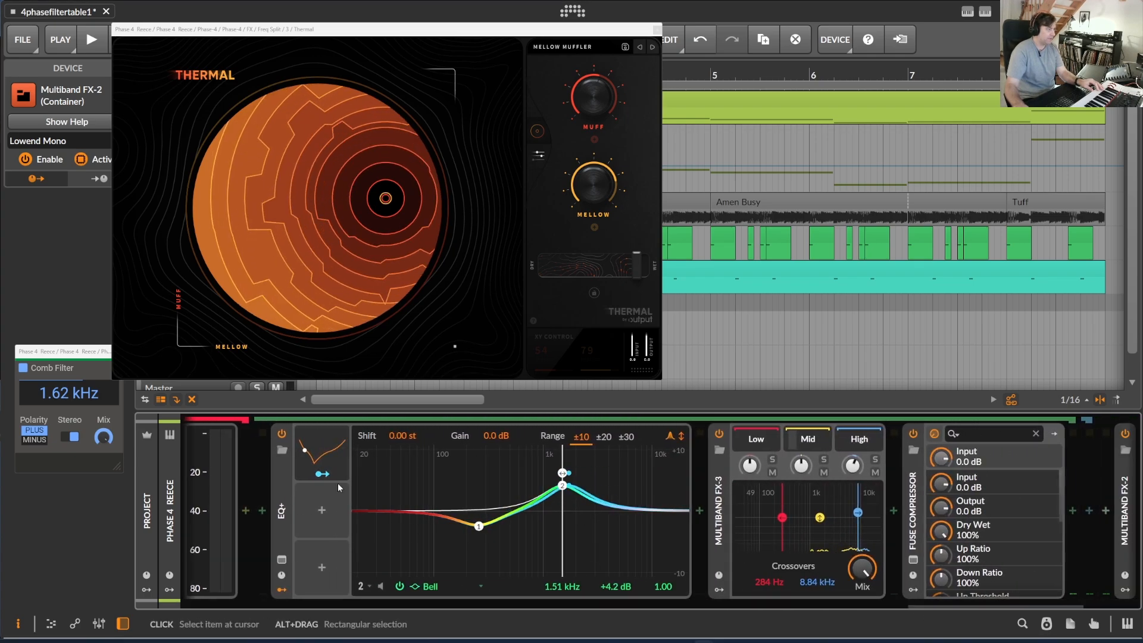
Step: Bypass and re-enable the EQ+ to hear its effect, and show the settings of its LFO modulator
click(282, 435)
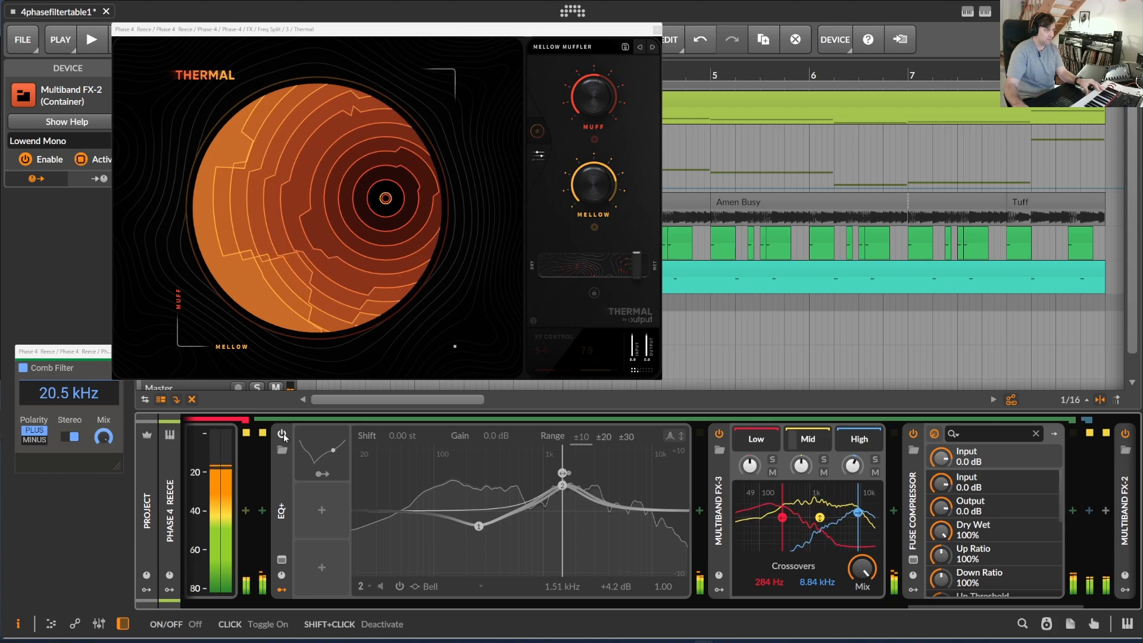
click(282, 434)
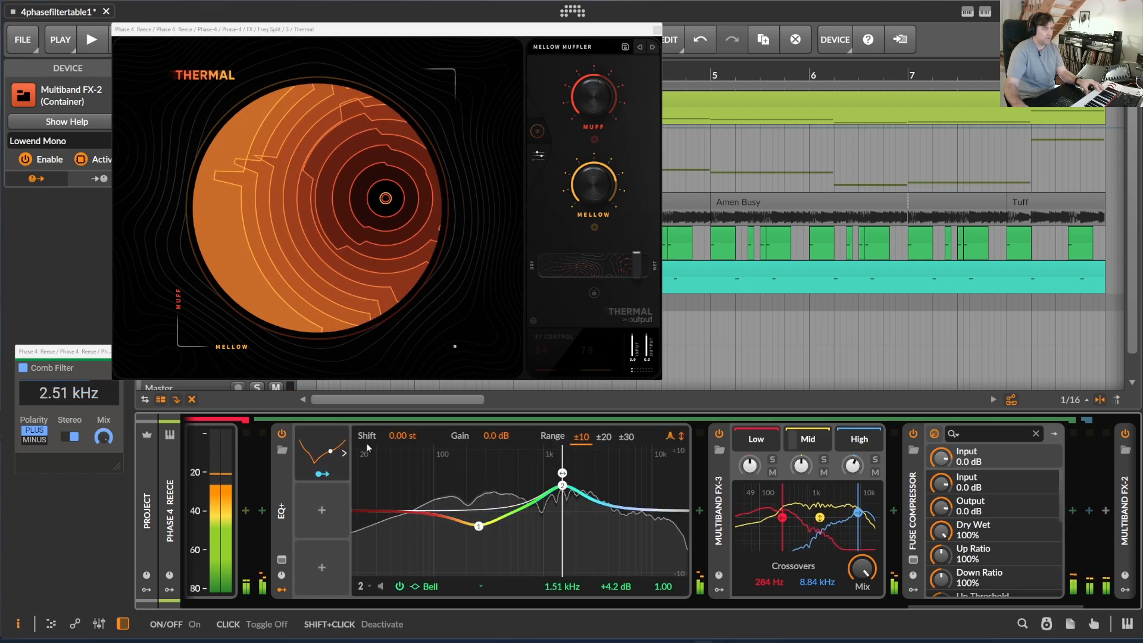
click(339, 460)
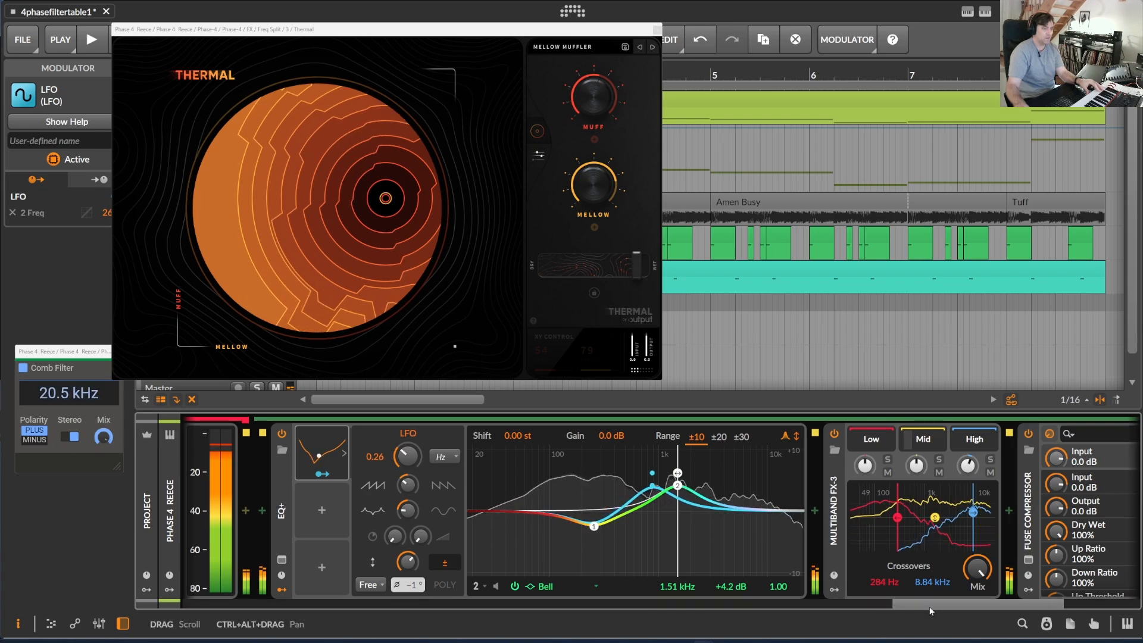
Step: Show the Thermal in the Mid band of Multiband FX-3 and open its plug-in window over the arrangement
drag(927, 602, 1000, 601)
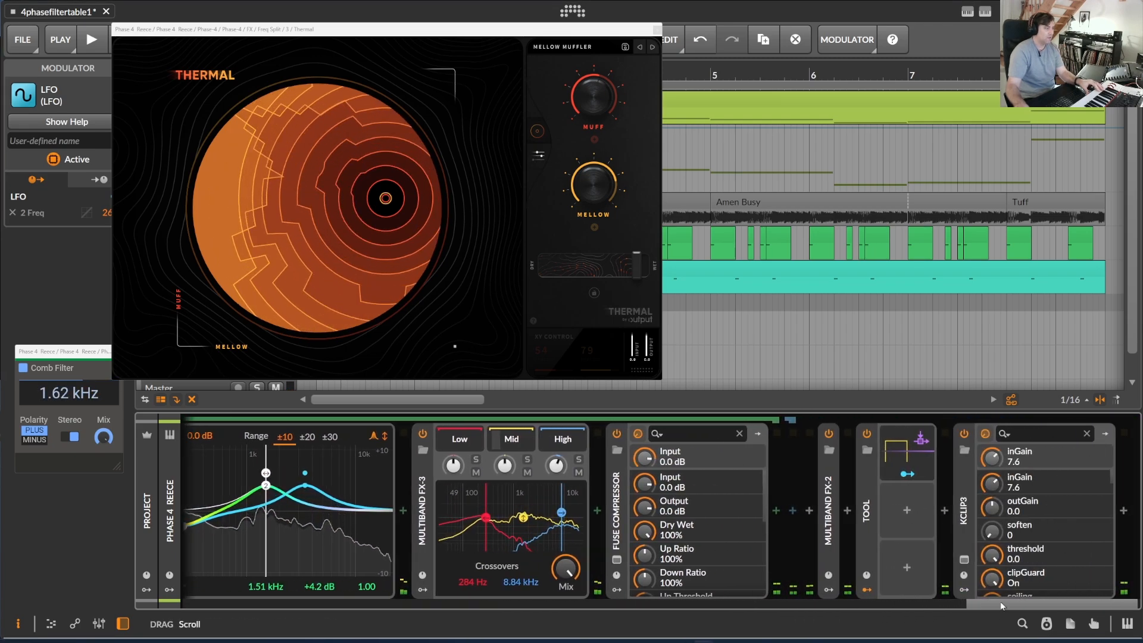
click(429, 472)
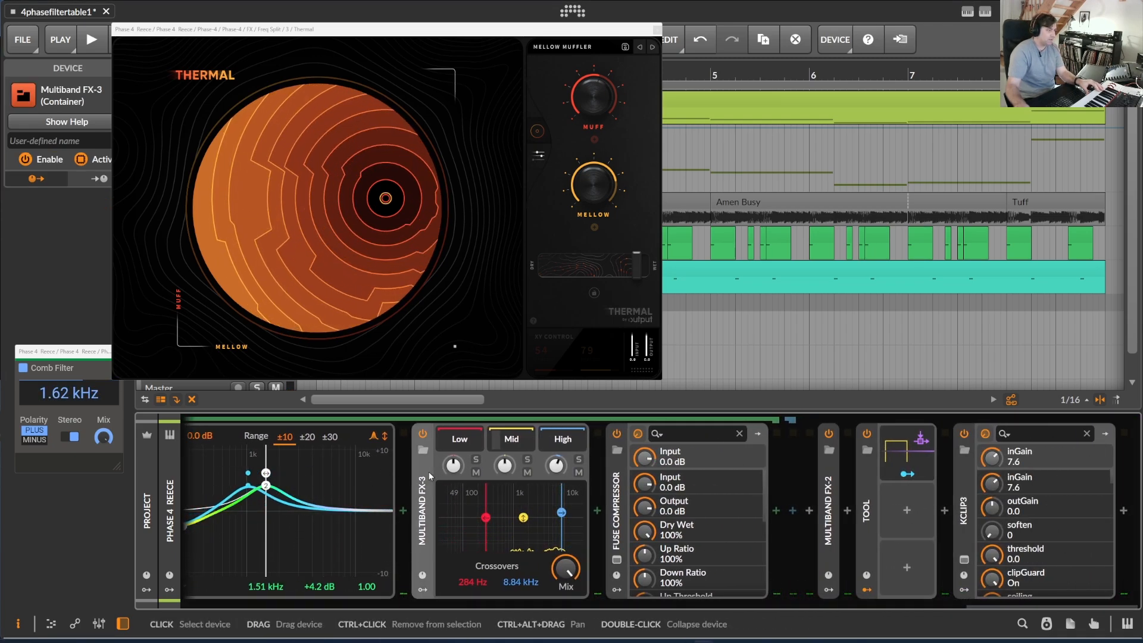
click(529, 440)
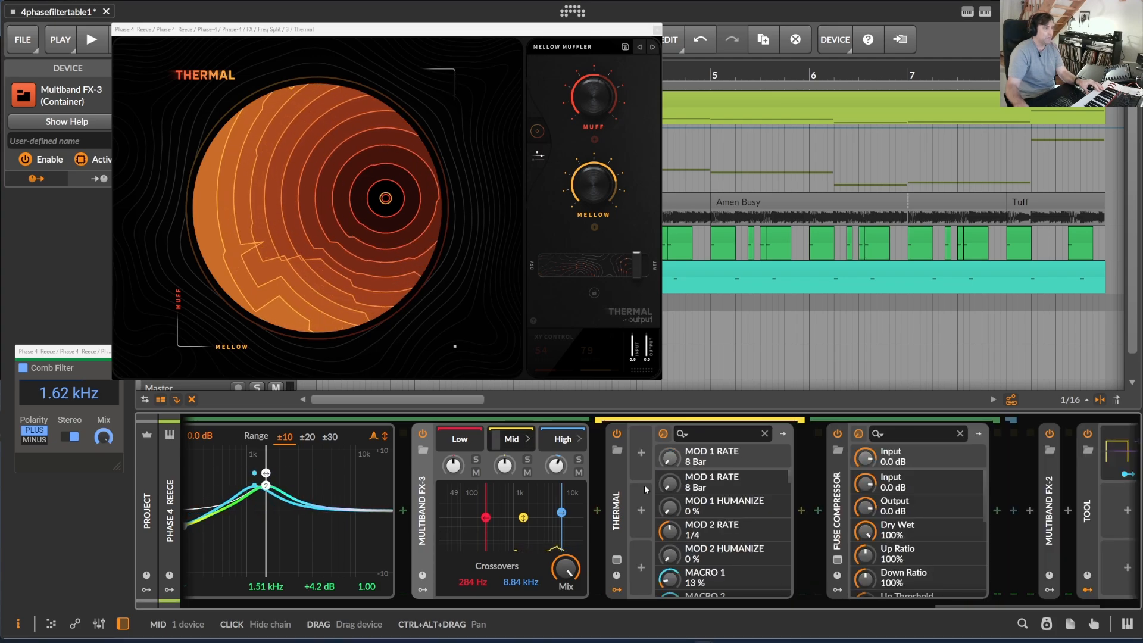
click(620, 506)
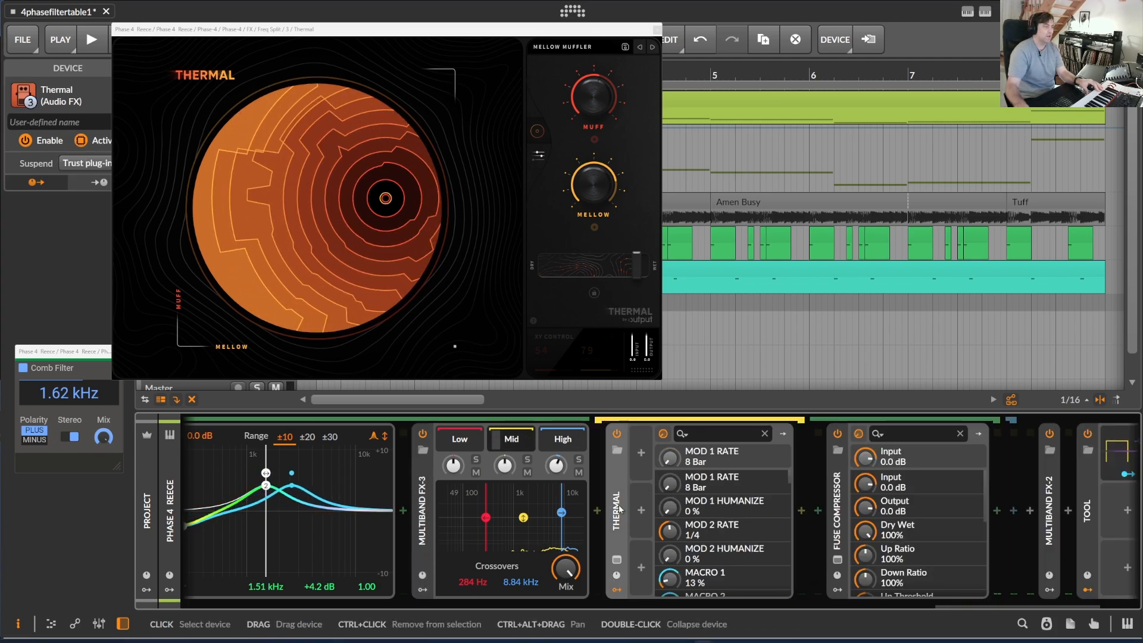
click(618, 570)
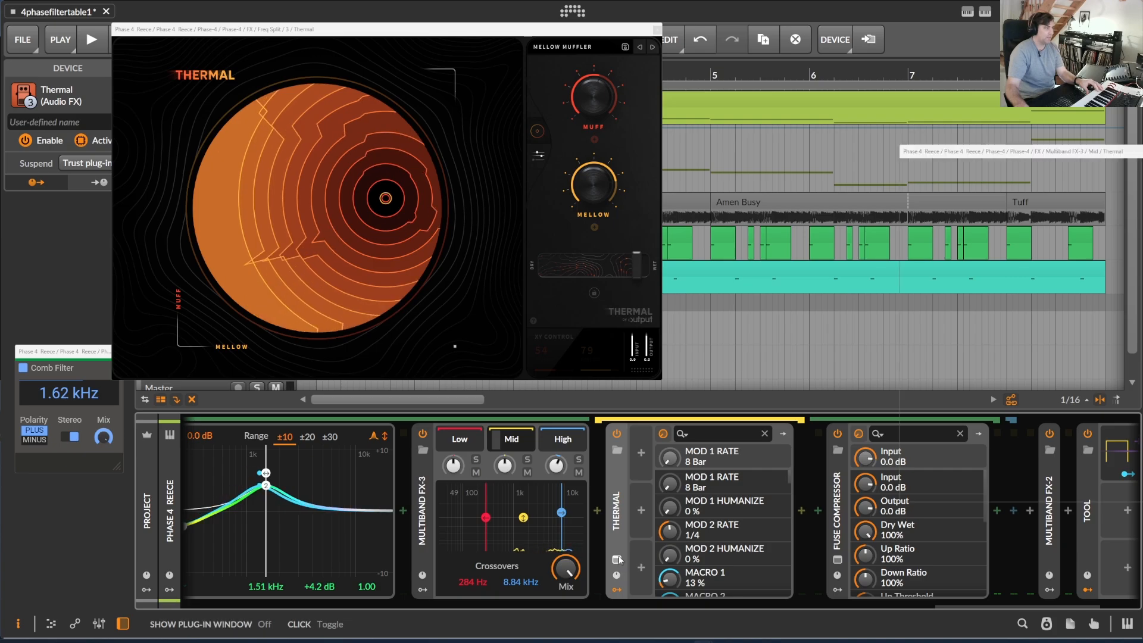
drag(1074, 124, 344, 58)
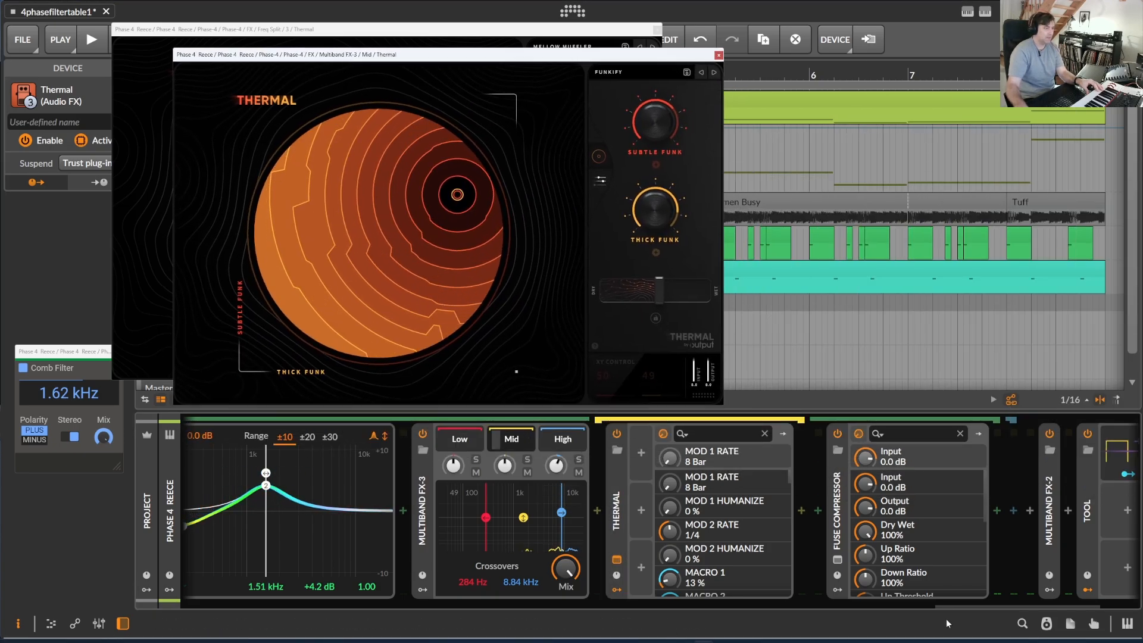
Step: Sweep the XY macro pad of the Phase 4 Reece layer container and raise the Distortion macro to hear the changes
drag(994, 606, 262, 613)
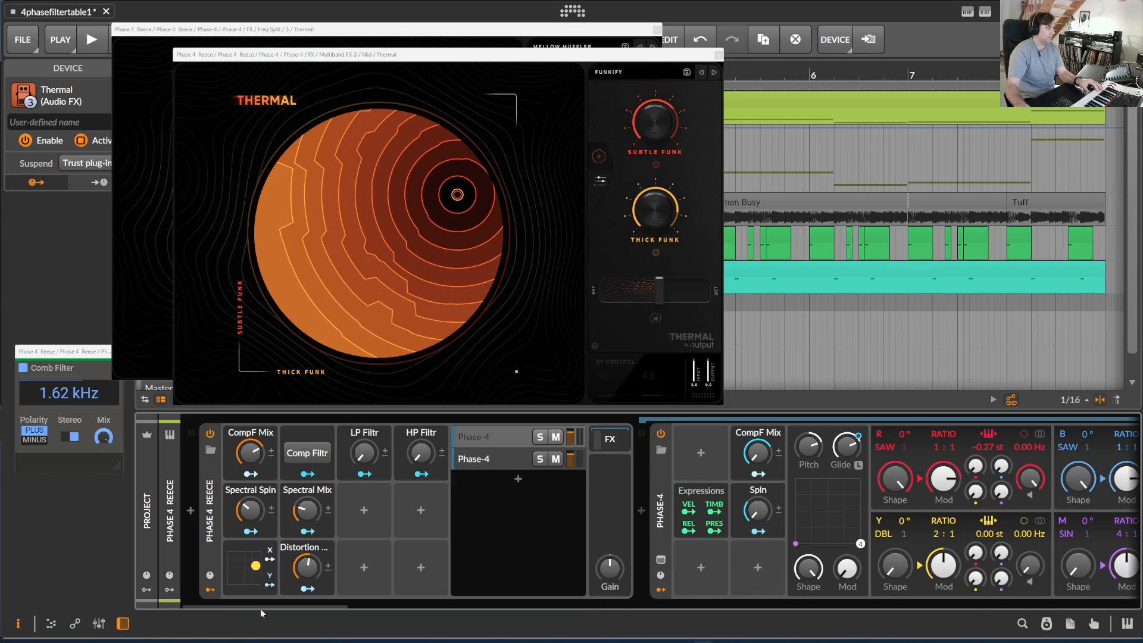
drag(256, 566, 227, 574)
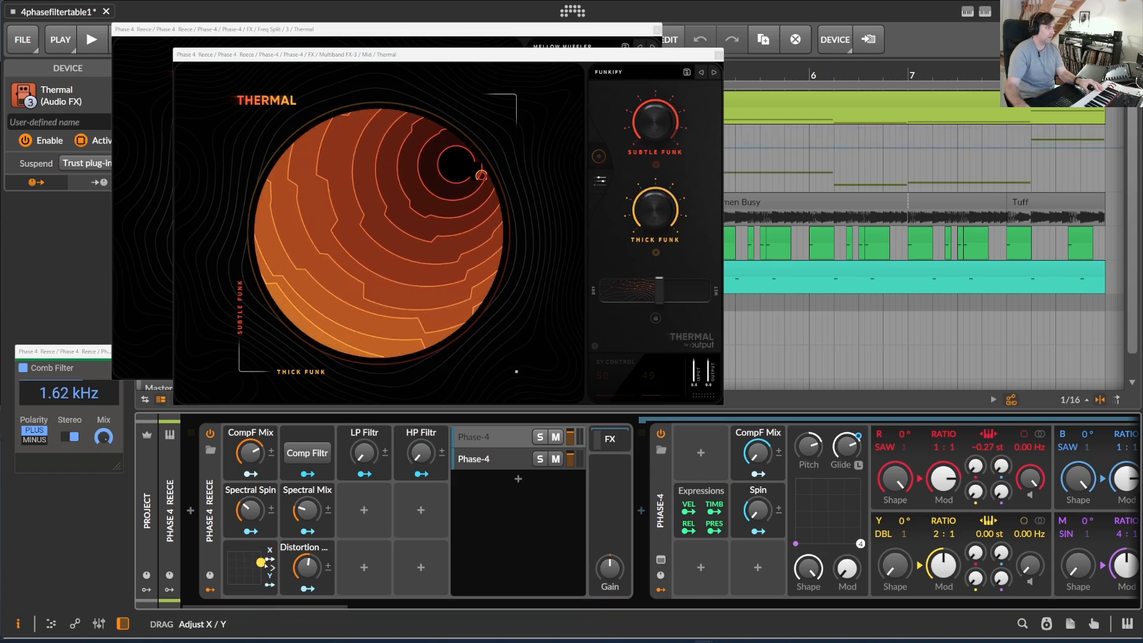
drag(227, 556, 305, 582)
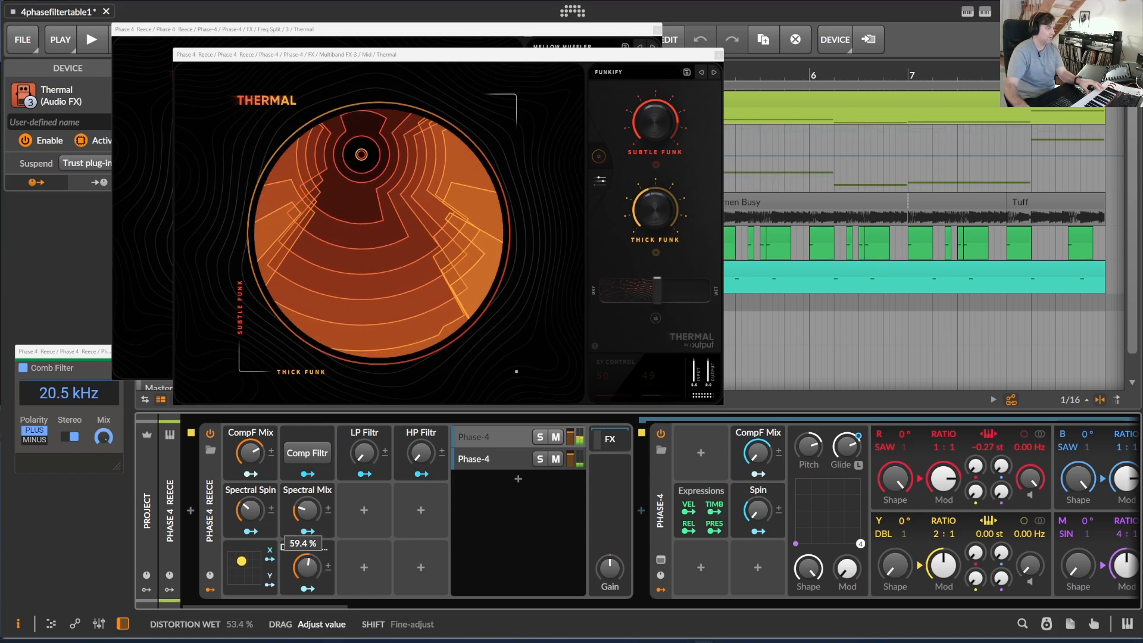
mouse_move(242, 561)
mouse_down()
mouse_move(247, 593)
mouse_move(238, 586)
mouse_move(266, 574)
mouse_move(240, 577)
mouse_up()
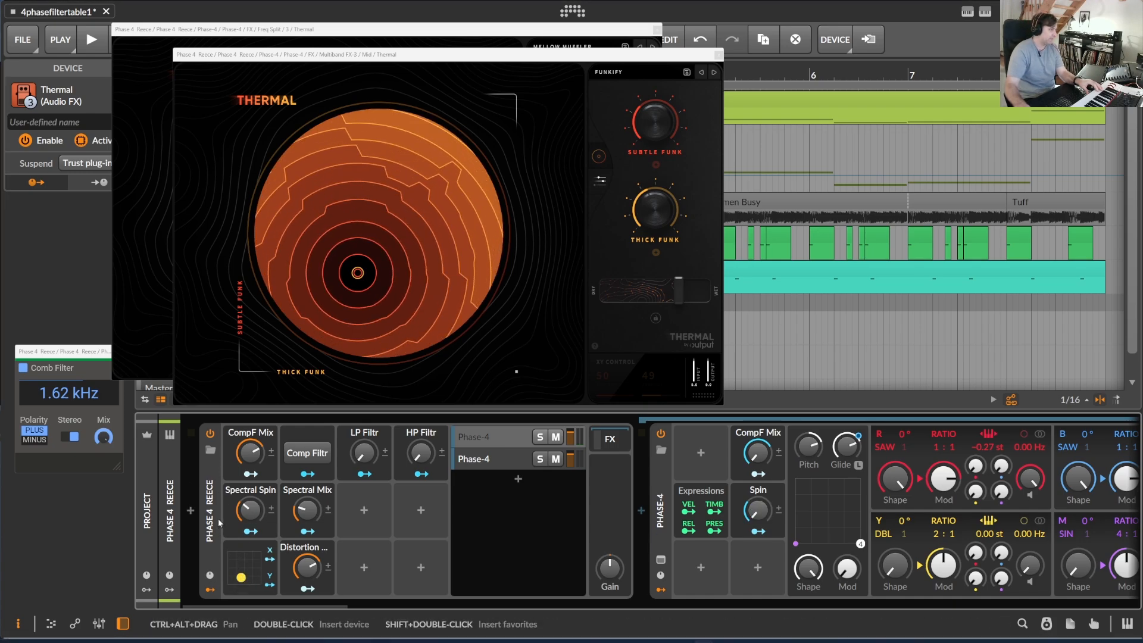
Step: Show the Fuse Compressor at the end of the FX chain and open its plug-in window
drag(312, 600, 1107, 603)
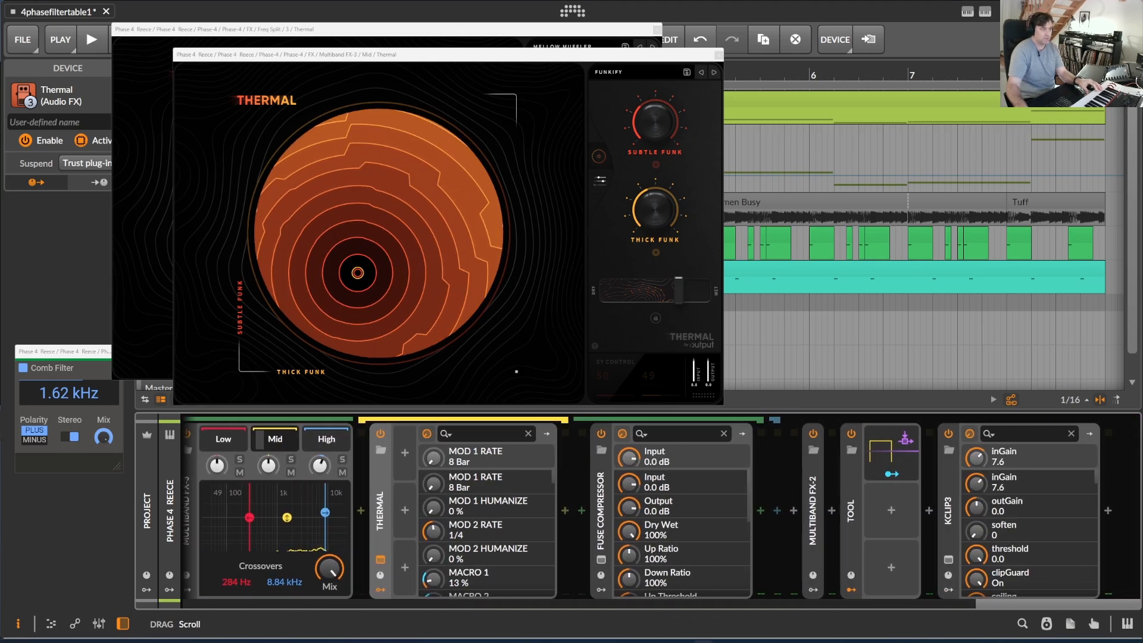
click(601, 473)
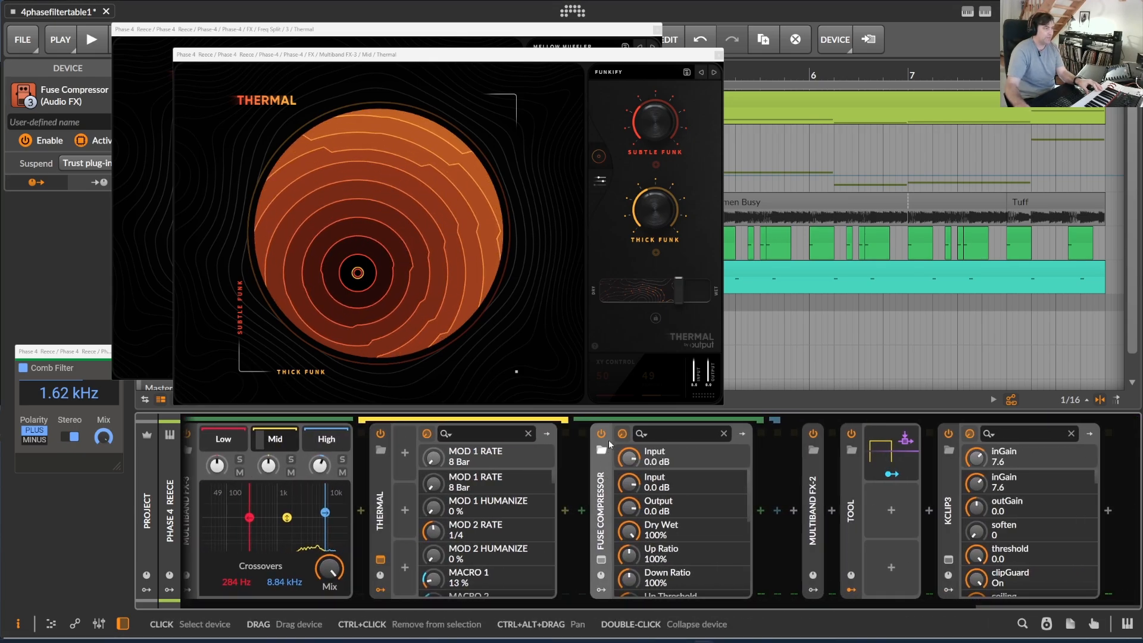
click(601, 560)
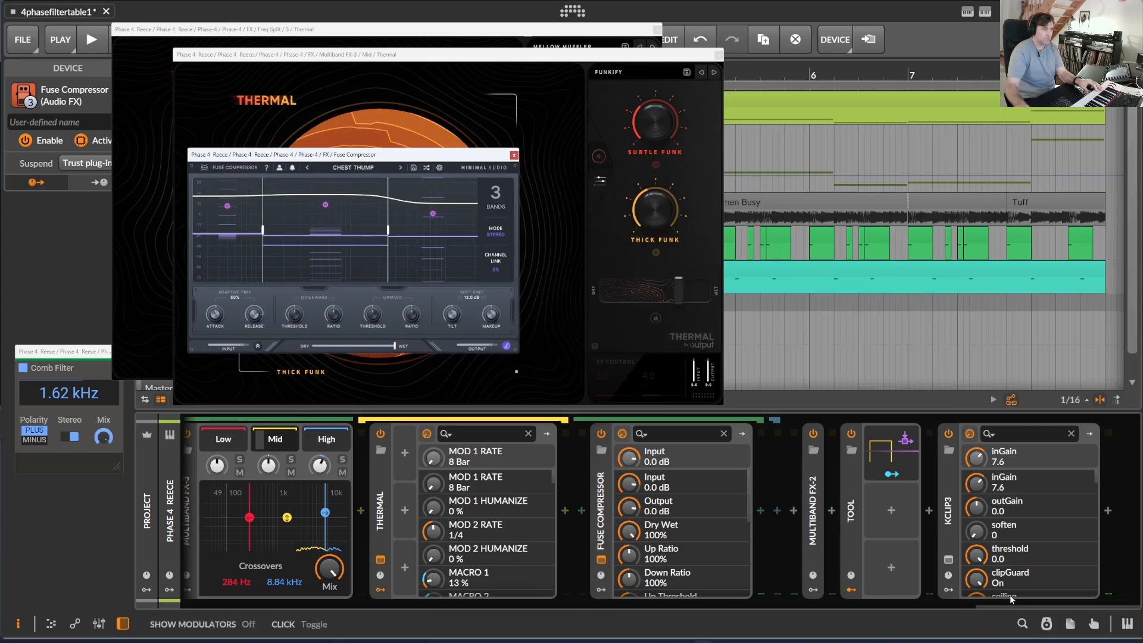
Step: Expand the Multiband FX-2 that follows the layer container and show the full controls of the Tool in its Low band
drag(1013, 606, 218, 605)
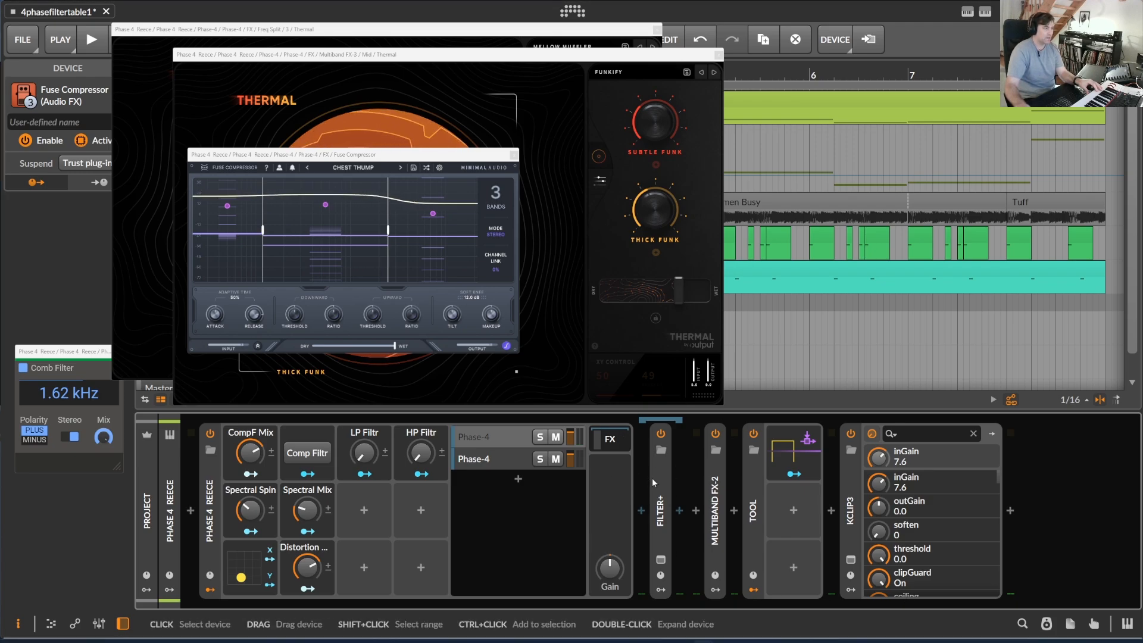
click(722, 477)
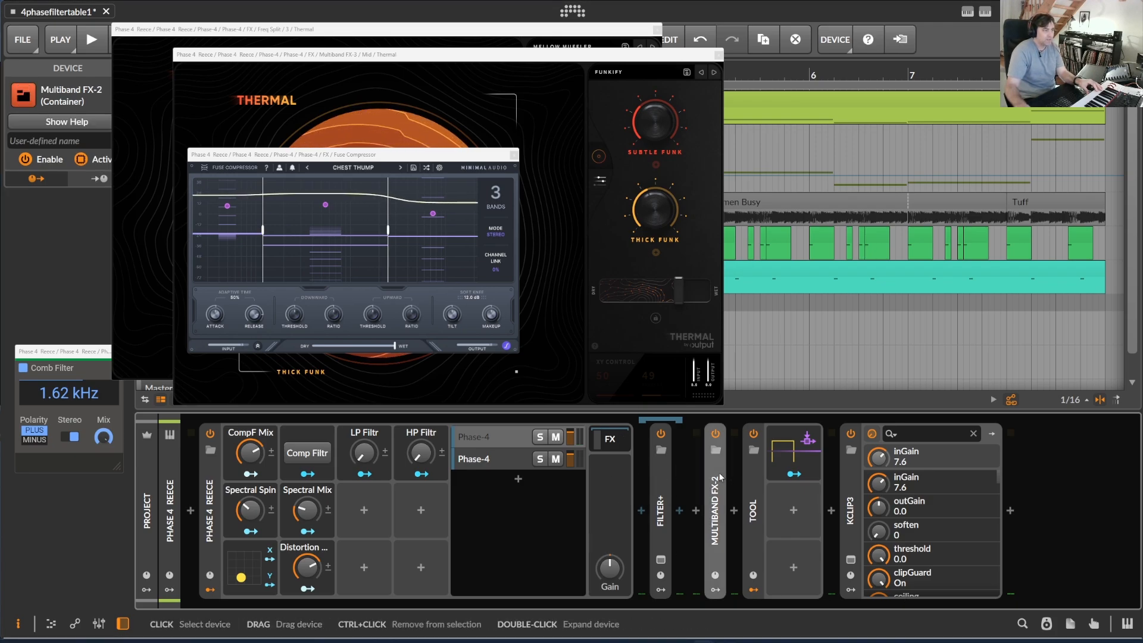
click(753, 471)
click(717, 471)
click(752, 475)
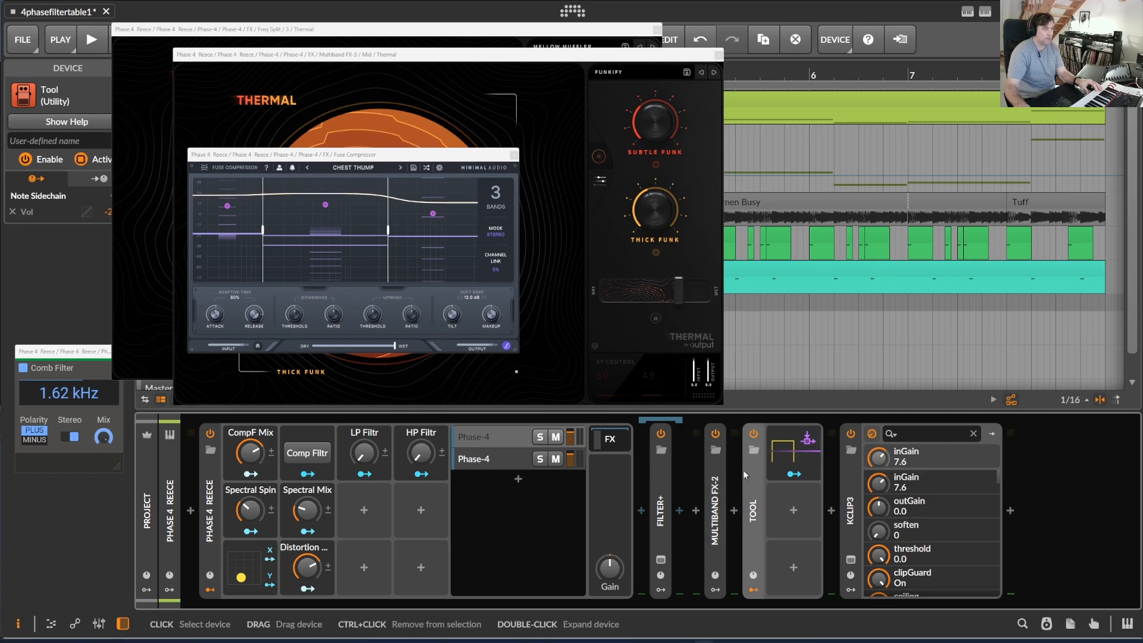
click(717, 470)
double_click(717, 472)
click(759, 441)
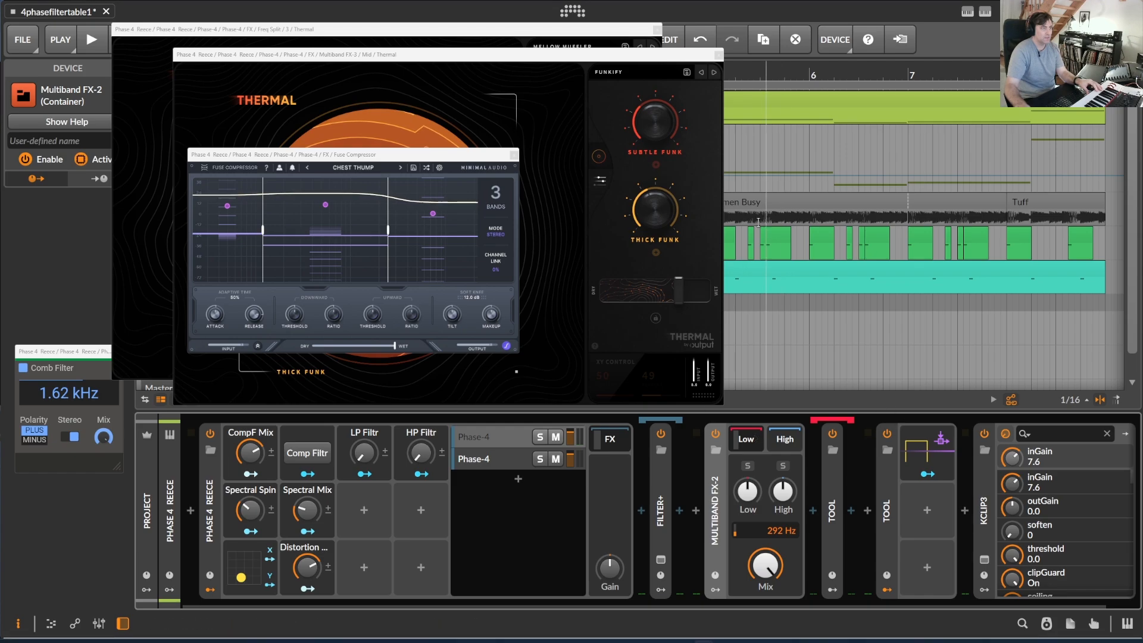
double_click(832, 506)
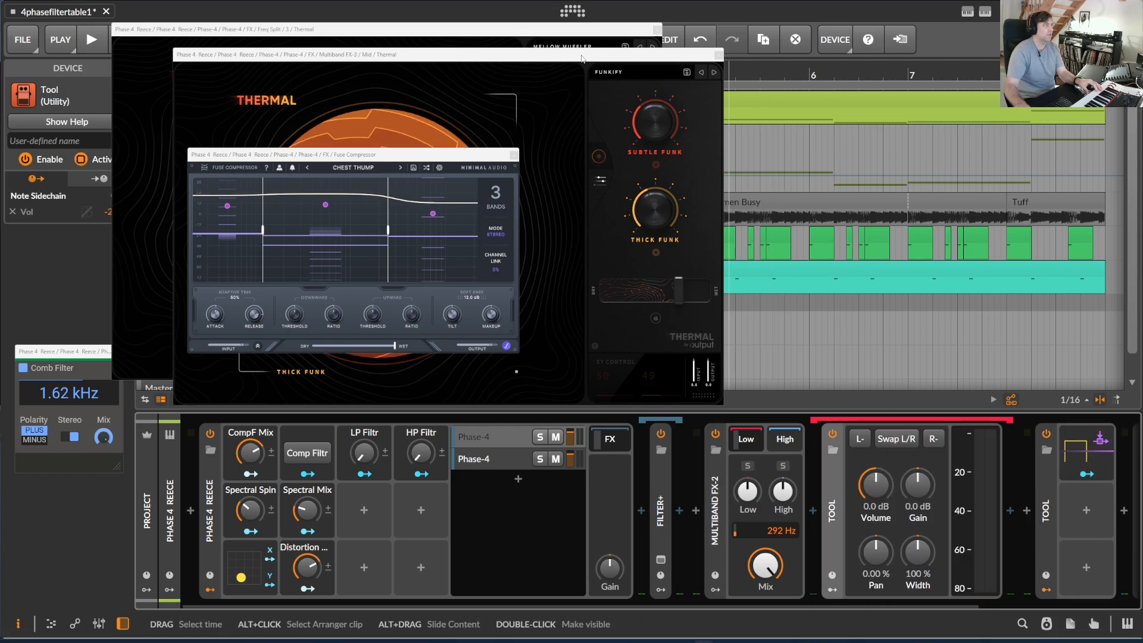
Step: Close the Fuse Compressor window, solo the Phase 4 Reece track and play it
drag(582, 59, 735, 177)
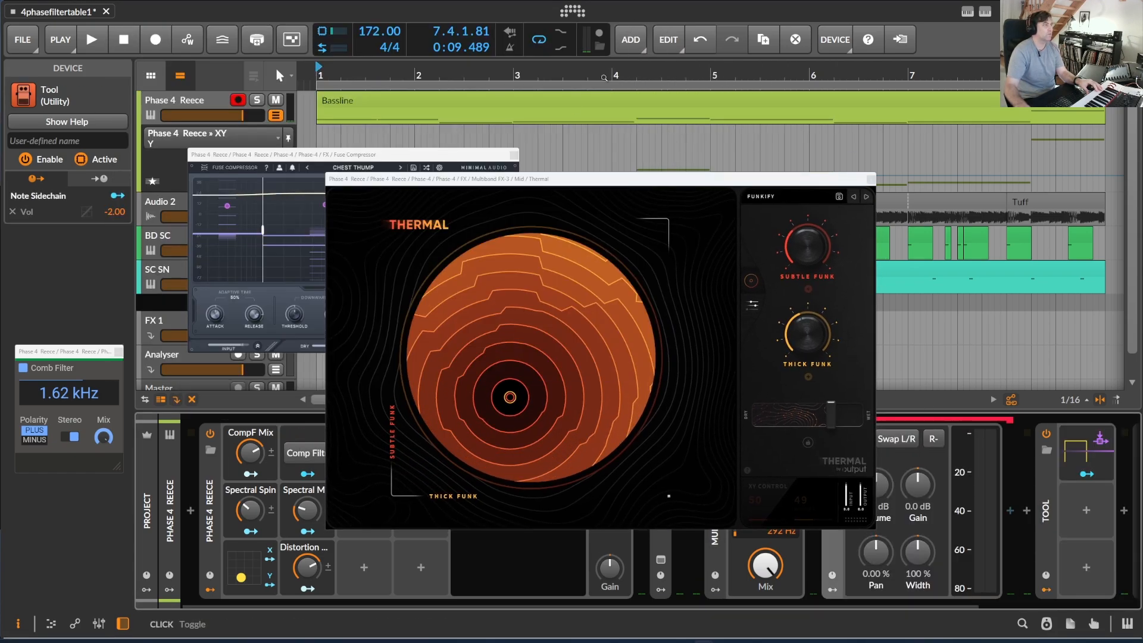
click(513, 155)
click(257, 100)
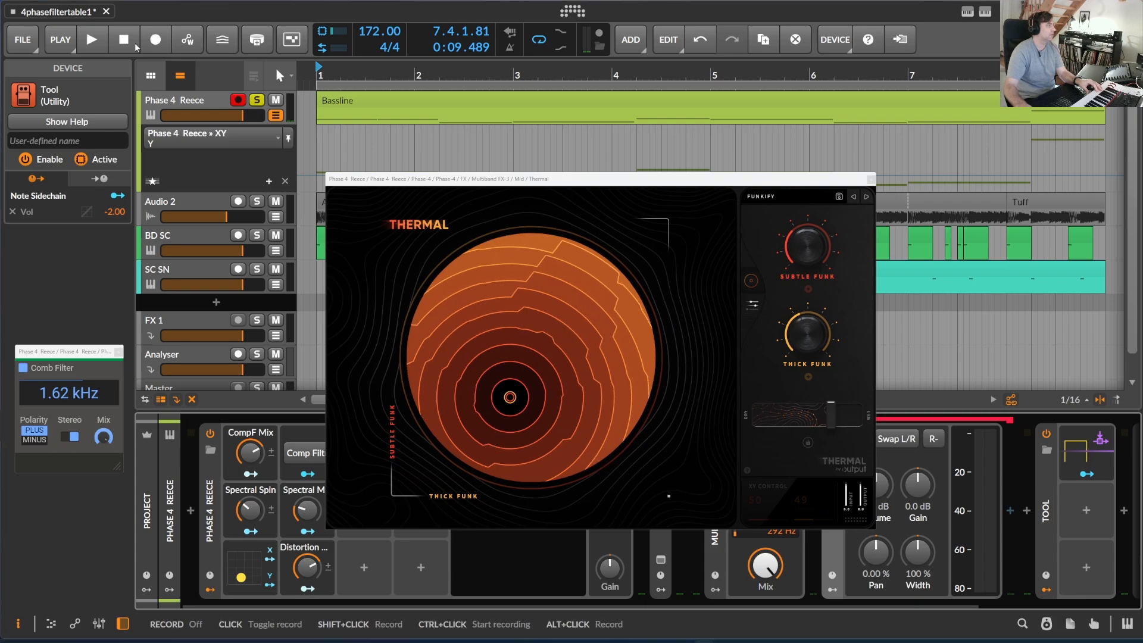
click(92, 40)
drag(715, 180, 460, 34)
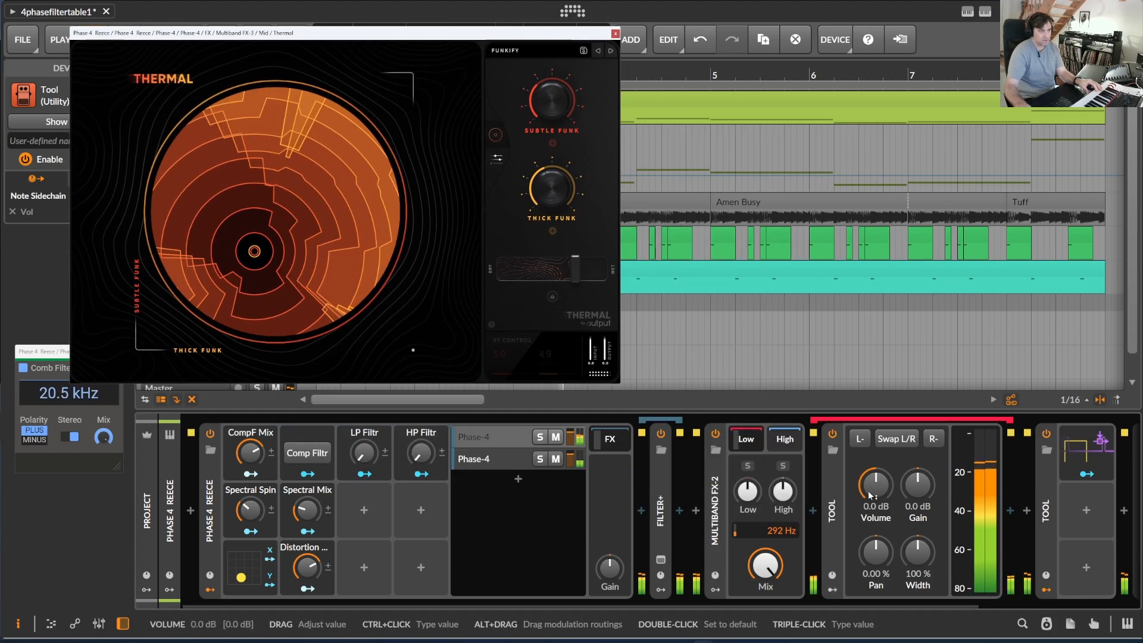
Step: Show the Note Sidechain modulator of the last Tool, with SC SN as its source, and expand the Tool's controls
click(800, 608)
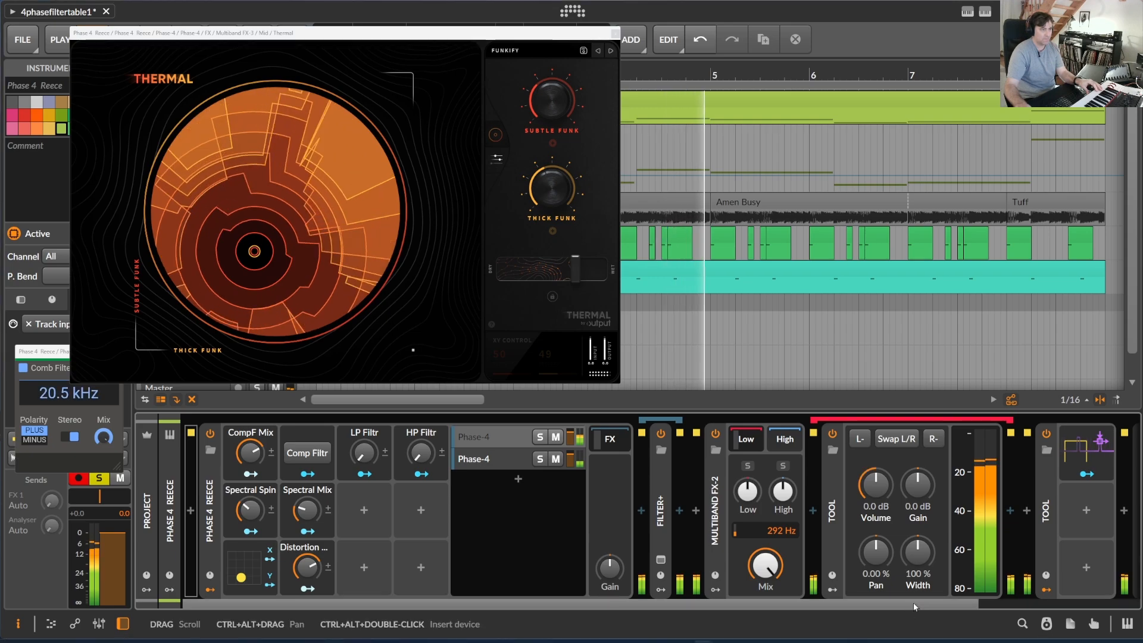
drag(912, 605, 1019, 604)
click(958, 453)
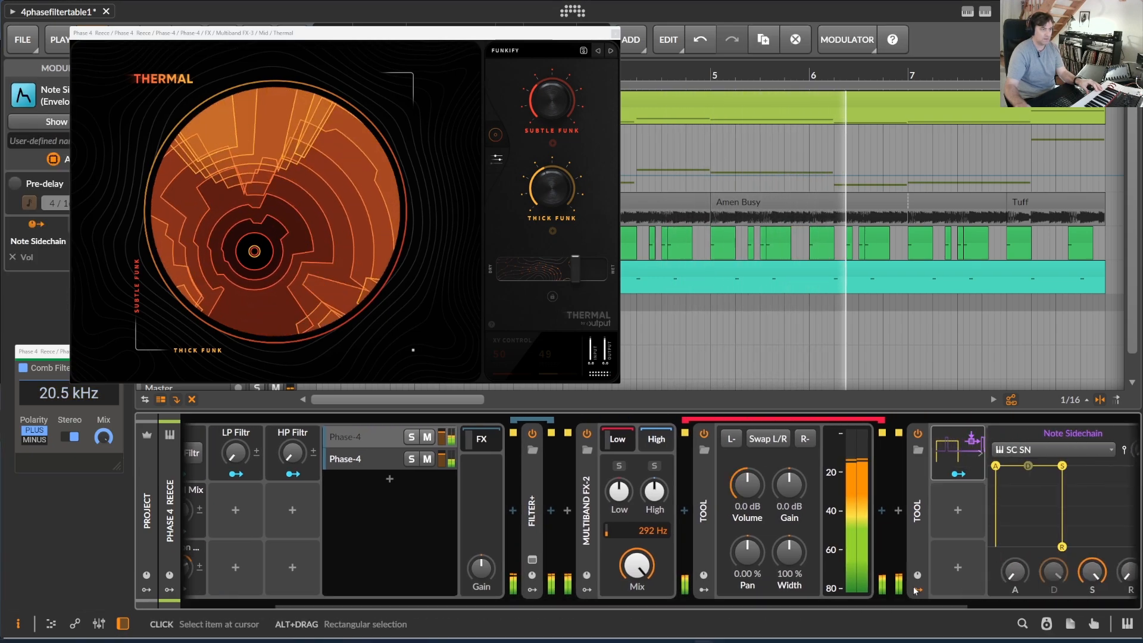
drag(789, 603, 963, 604)
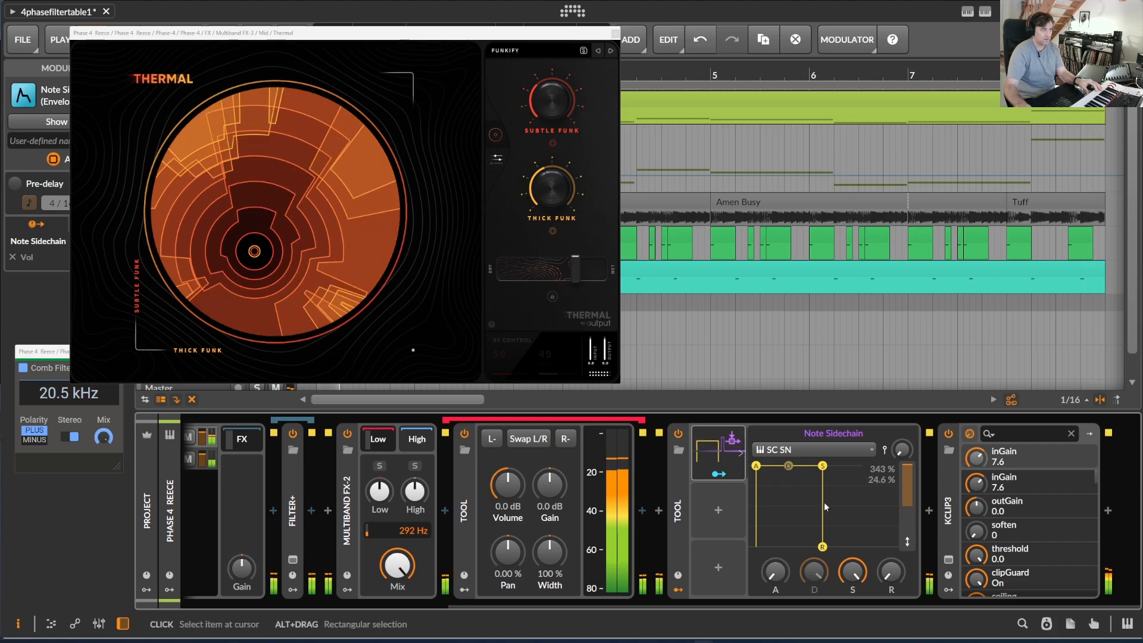
click(680, 523)
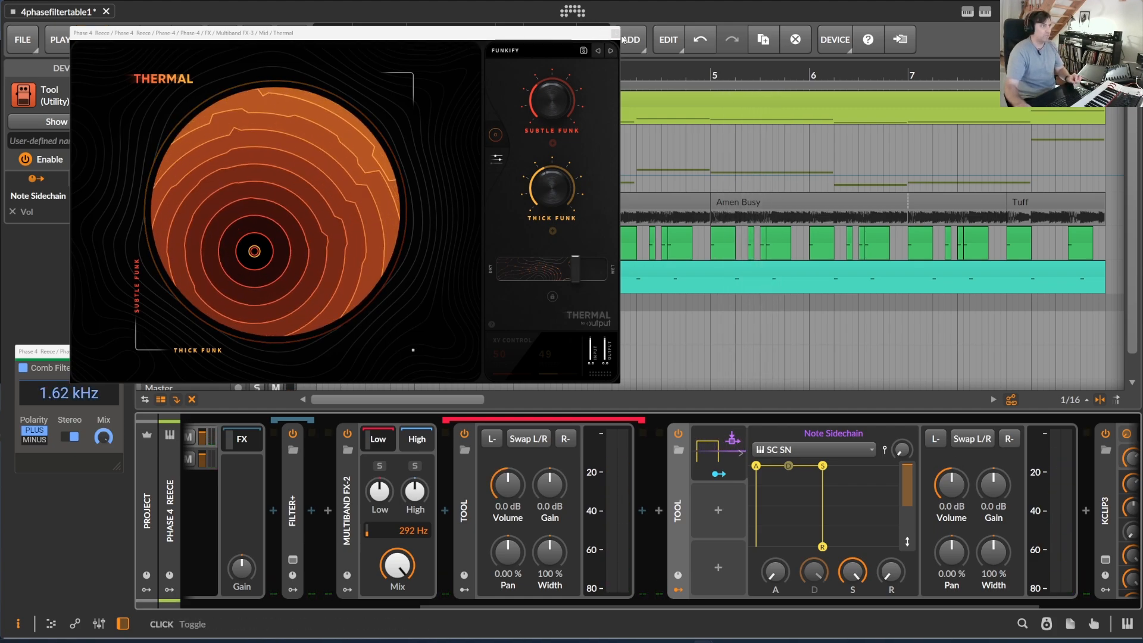
Step: Close the Thermal window and play the whole arrangement while adjusting the XY pad, Spectral Spin and Spectral Mix macros
click(613, 33)
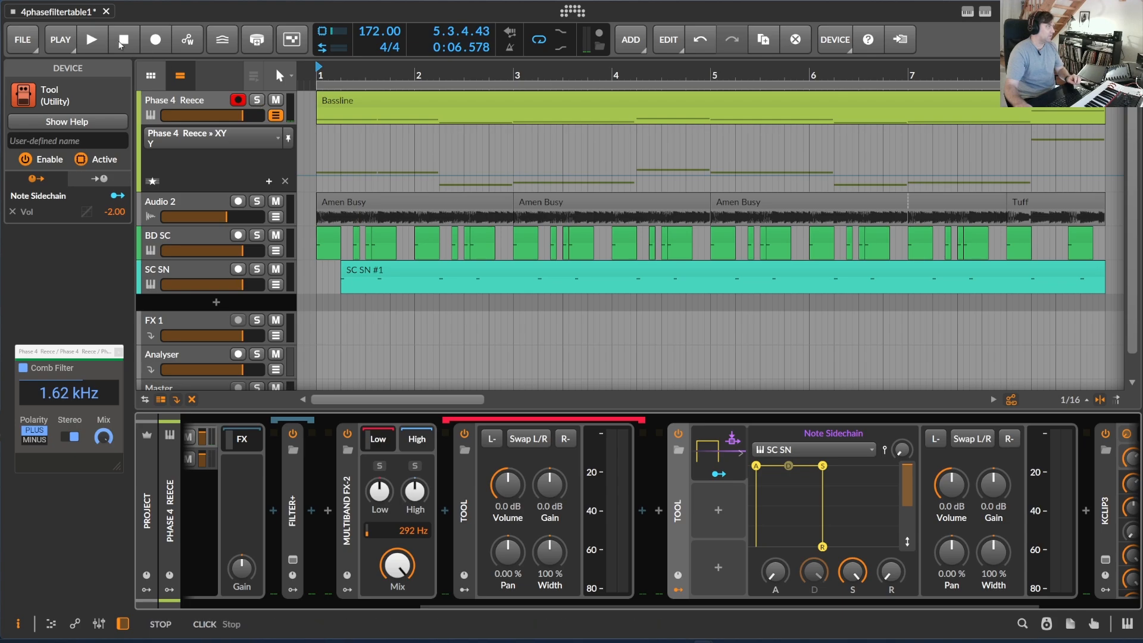
click(92, 40)
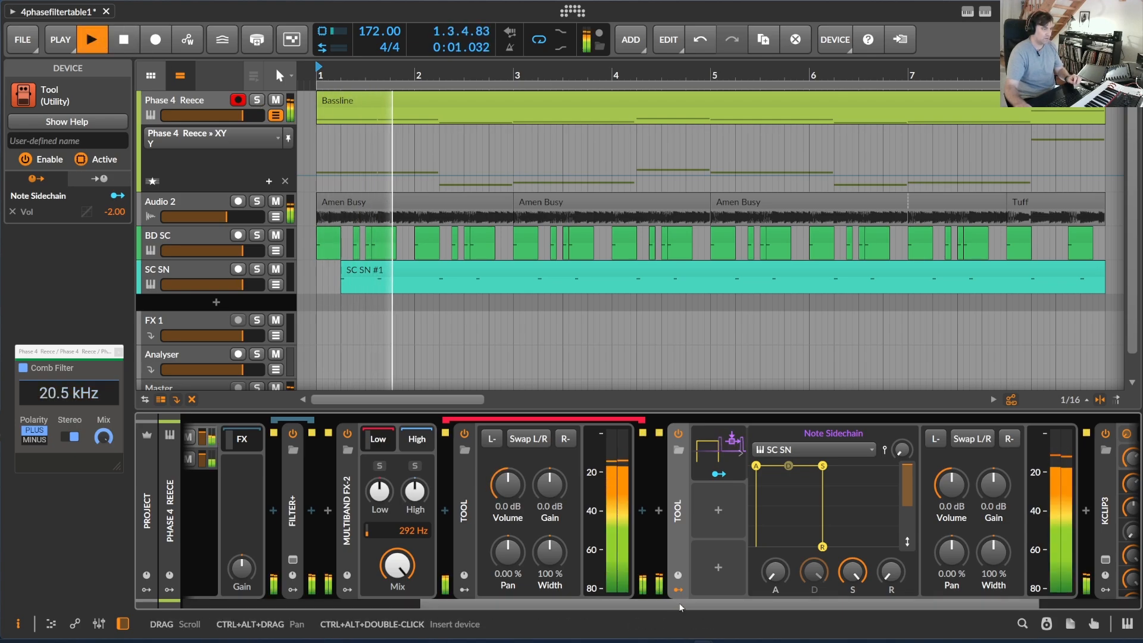
drag(656, 606, 417, 606)
mouse_move(250, 509)
mouse_down()
mouse_move(250, 482)
mouse_move(250, 531)
mouse_up()
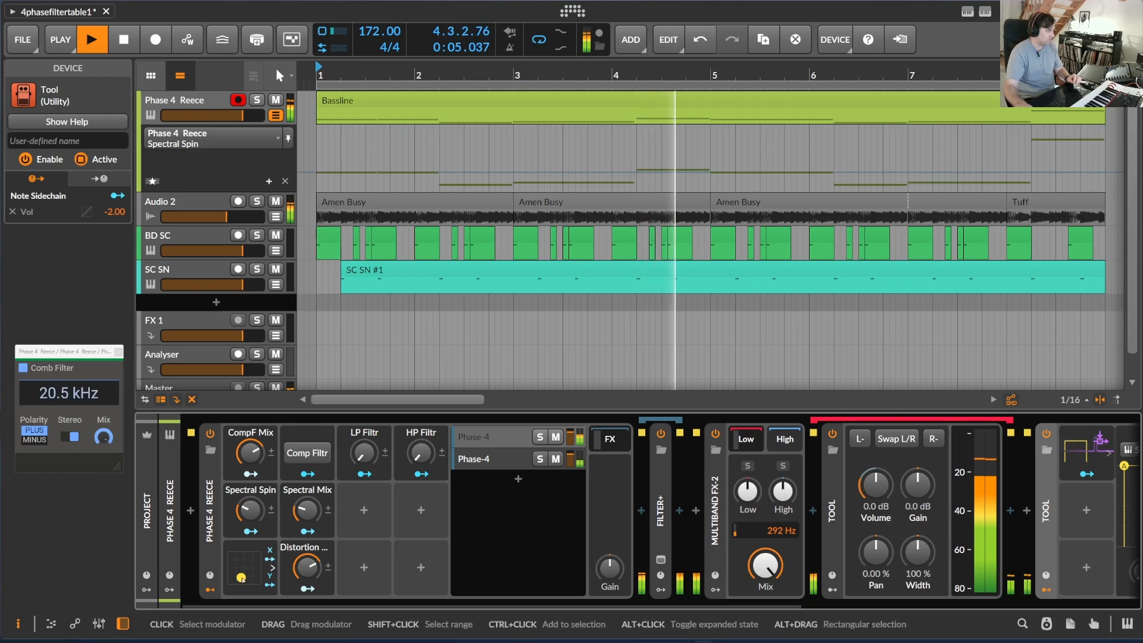
mouse_move(243, 577)
mouse_down()
mouse_move(243, 554)
mouse_move(296, 627)
mouse_move(253, 568)
mouse_up()
drag(250, 510, 308, 524)
Step: Sweep the XY pad across its range and lower the Distortion macro while the arrangement plays
drag(253, 569, 244, 535)
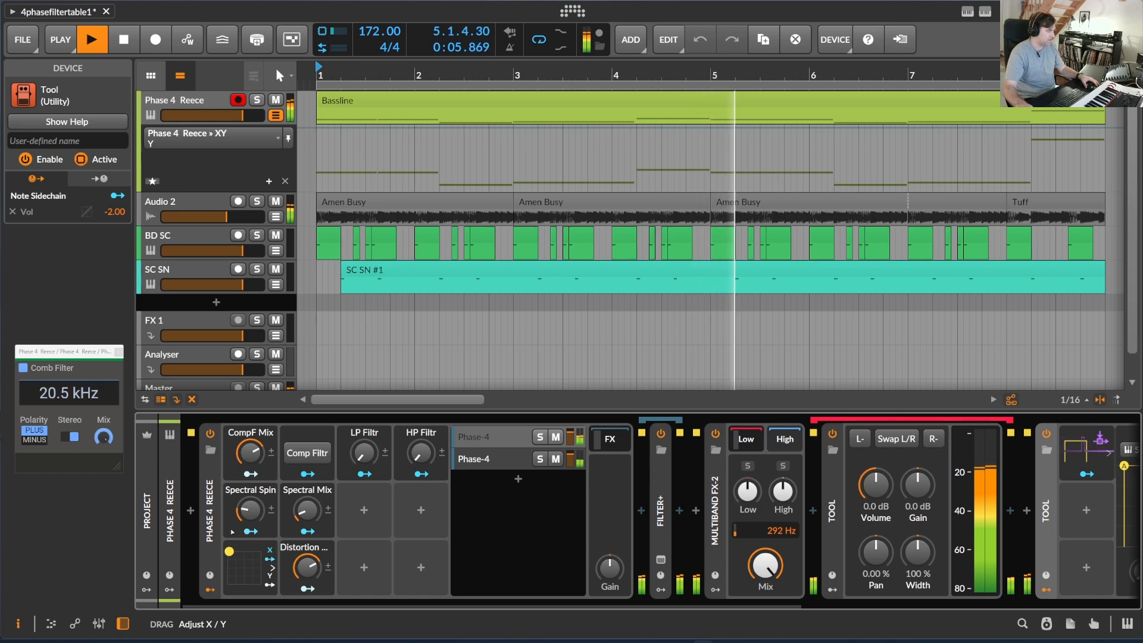
drag(306, 567, 307, 580)
drag(249, 555, 269, 604)
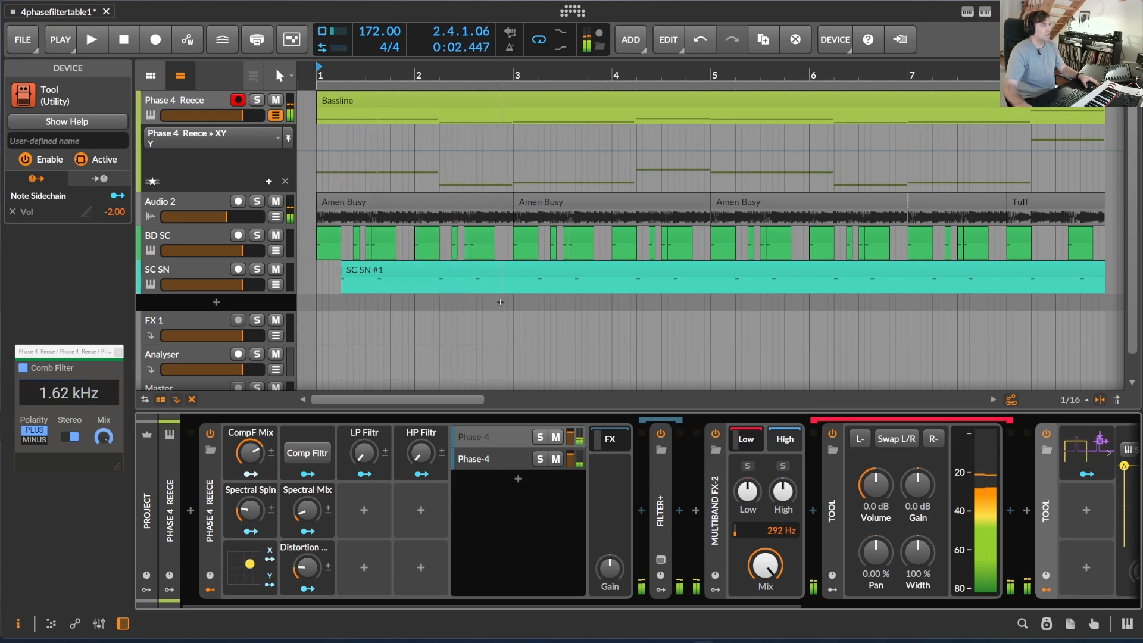
Step: Open the SC SN #1 clip in the note editor and enlarge the editor to view its sidechain trigger notes
double_click(469, 277)
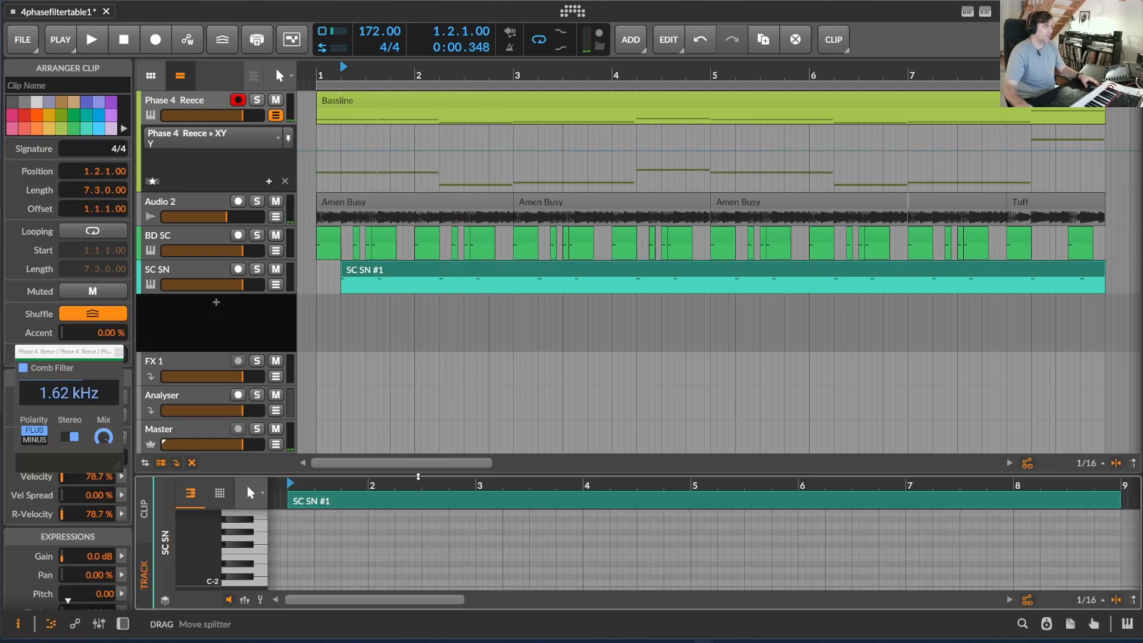
drag(247, 486, 248, 181)
mouse_move(383, 183)
mouse_down()
mouse_move(505, 250)
mouse_move(393, 176)
mouse_up()
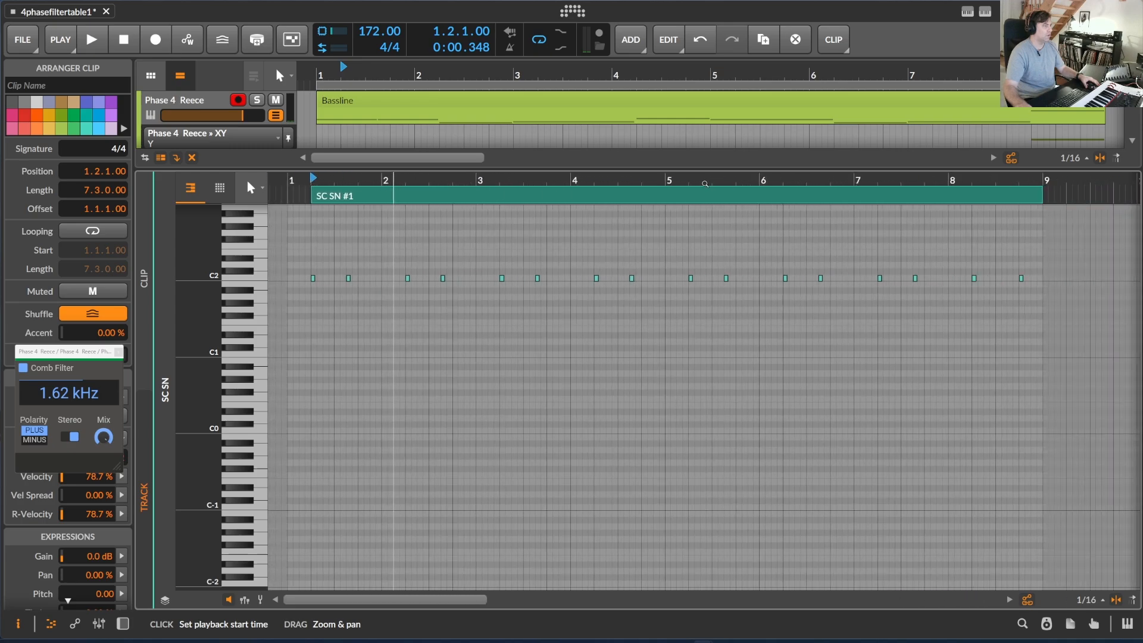
Step: Shorten all the trigger notes in the SC SN #1 clip to a length of 0.0.0.50 and return to the full arrangement
drag(303, 250, 1100, 325)
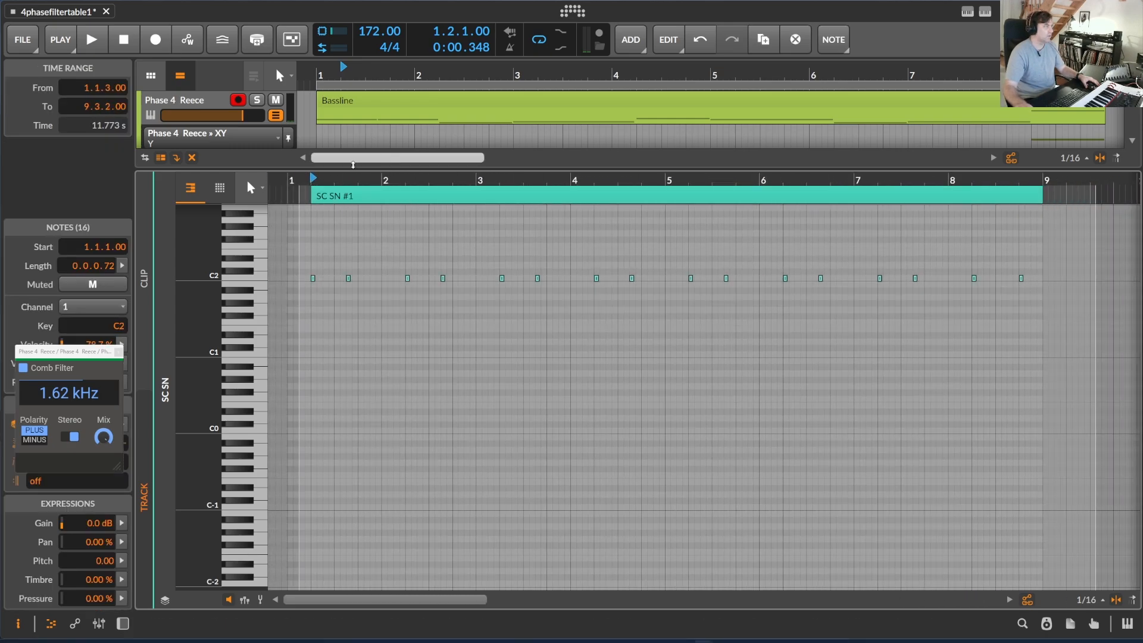
drag(334, 178, 653, 254)
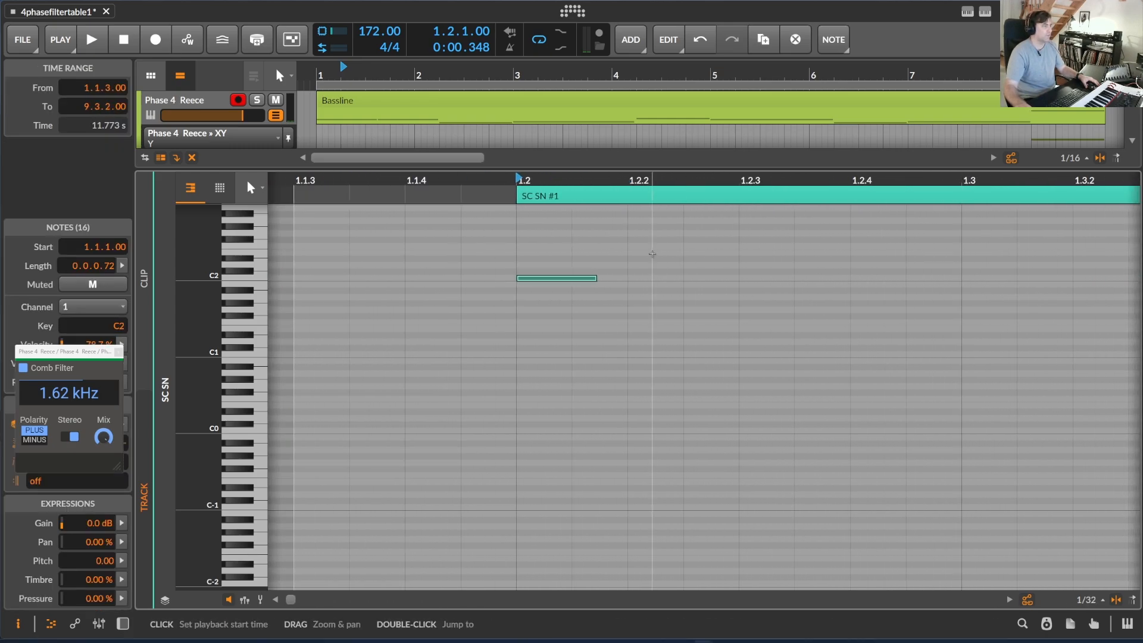
drag(588, 282, 572, 279)
drag(523, 169, 396, 606)
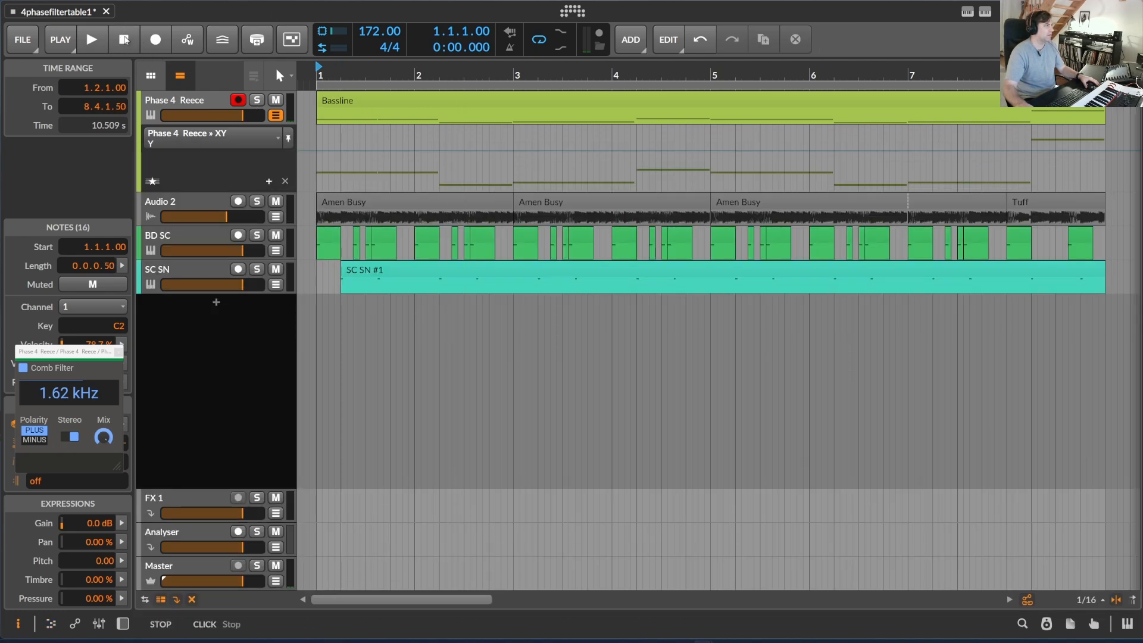
Step: Play the arrangement with the Phase 4 Reece devices shown, adjusting the XY pad and Distortion macro and raising Spectral Spin to about 64%
click(92, 41)
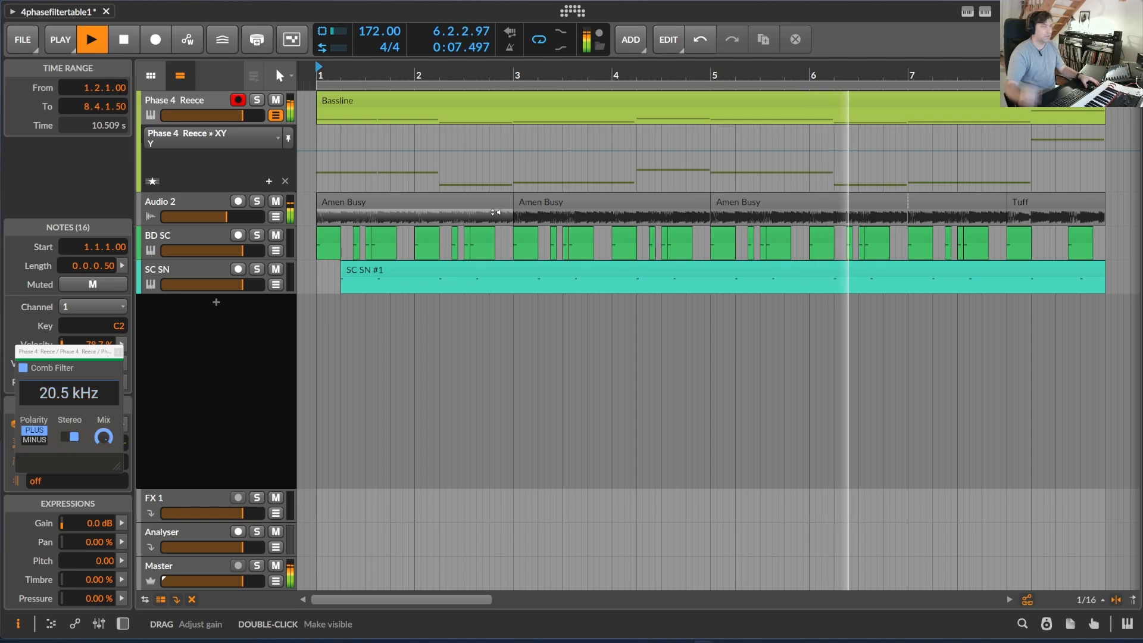
double_click(205, 101)
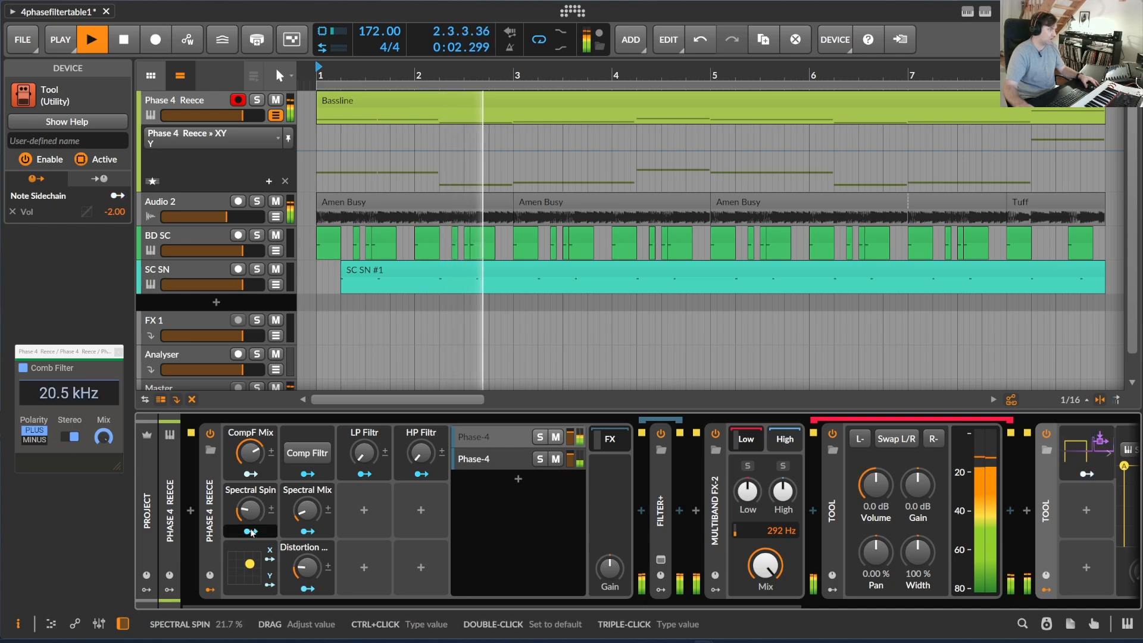
mouse_move(250, 571)
mouse_down()
mouse_move(259, 551)
mouse_move(240, 560)
mouse_move(253, 577)
mouse_move(239, 579)
mouse_up()
drag(306, 569, 260, 584)
drag(243, 500, 242, 449)
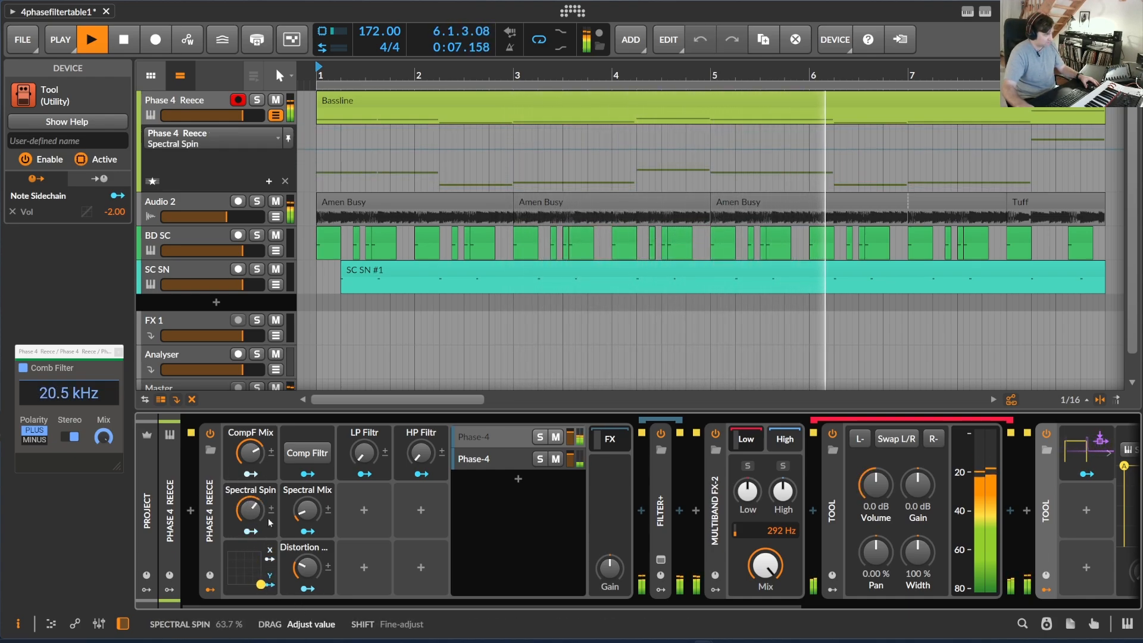
Step: Raise the Spectral Mix macro to maximum and sweep Spectral Spin up and back to 65.7% during playback
drag(303, 505, 304, 403)
drag(246, 505, 246, 455)
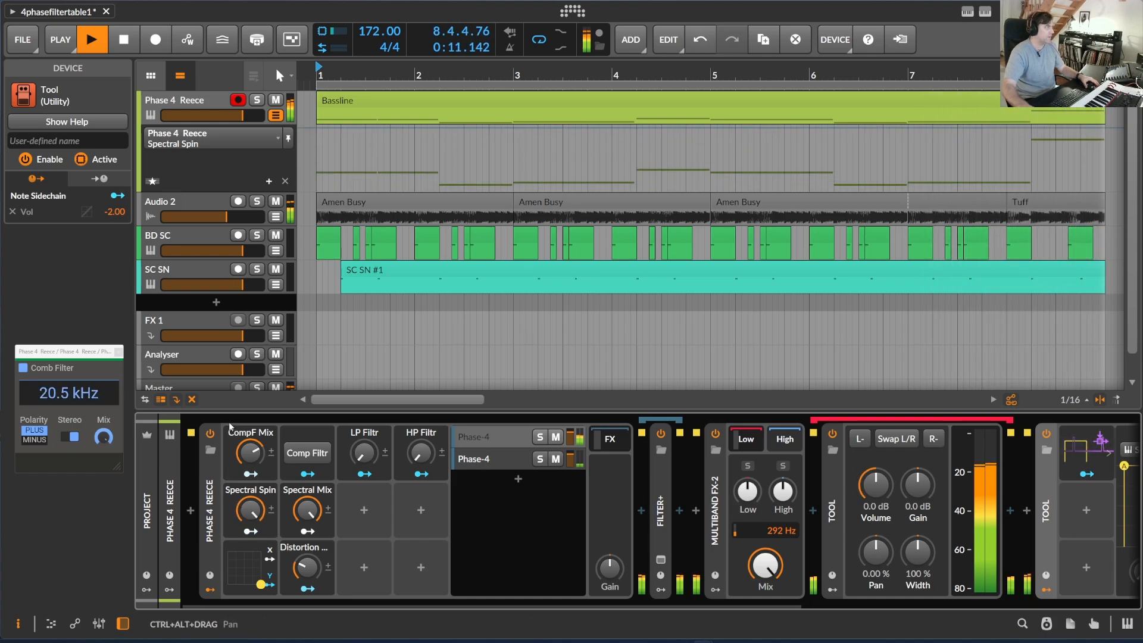
drag(246, 505, 246, 544)
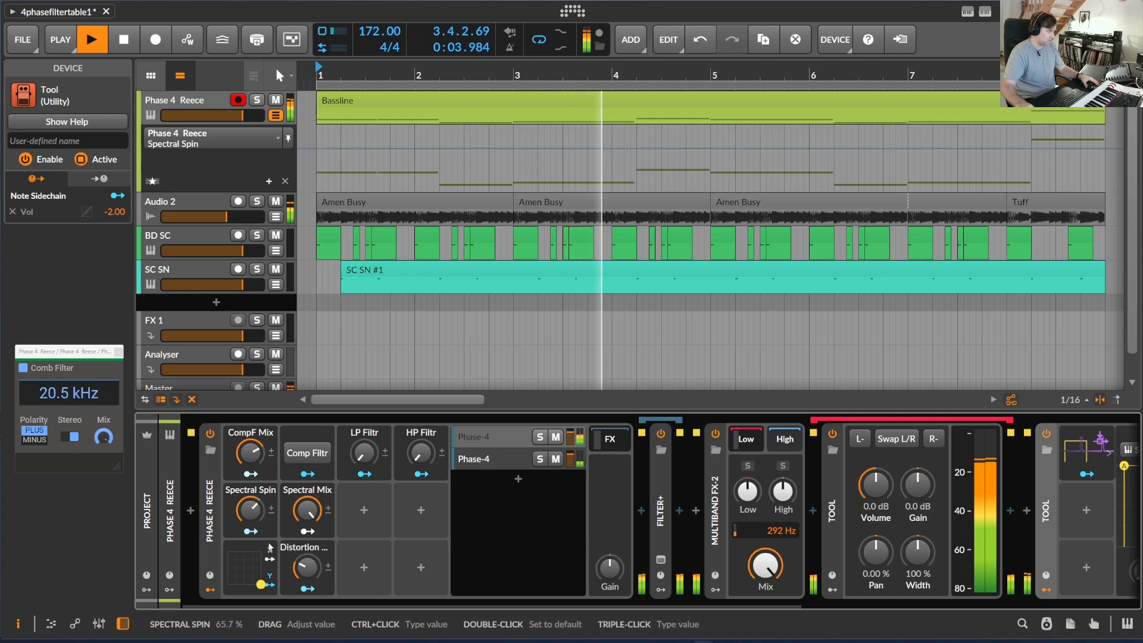
Step: Move the XY pad point to the pad's upper middle and lower the Spectral Spin macro while the arrangement plays
mouse_move(258, 584)
mouse_down()
mouse_move(240, 556)
mouse_move(240, 582)
mouse_move(252, 583)
mouse_up()
drag(252, 512, 255, 562)
drag(253, 514, 253, 485)
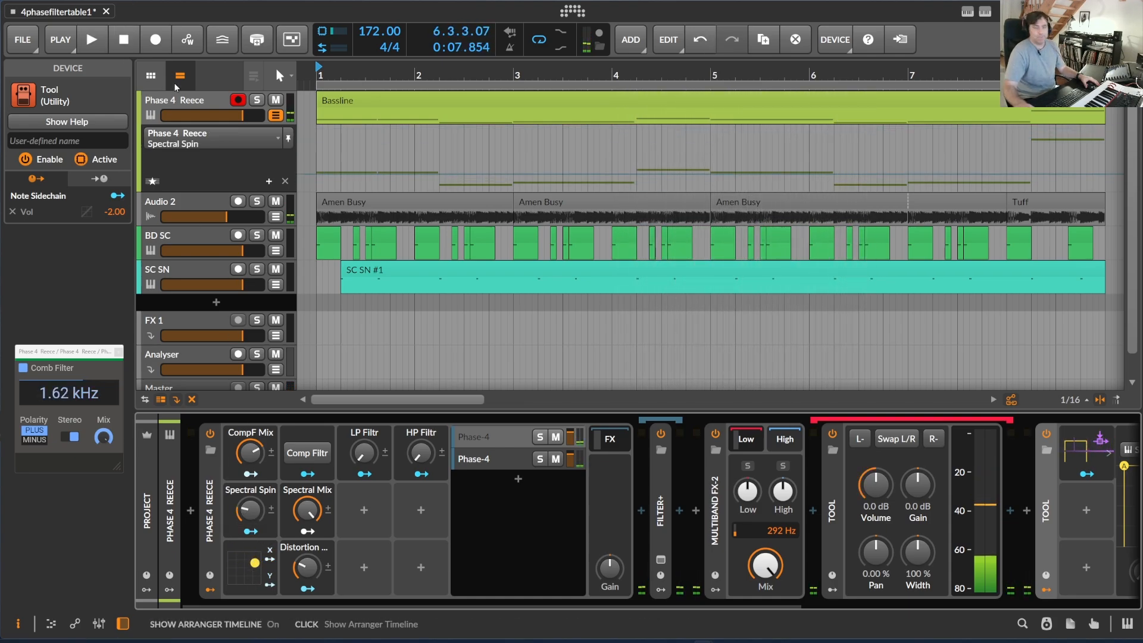